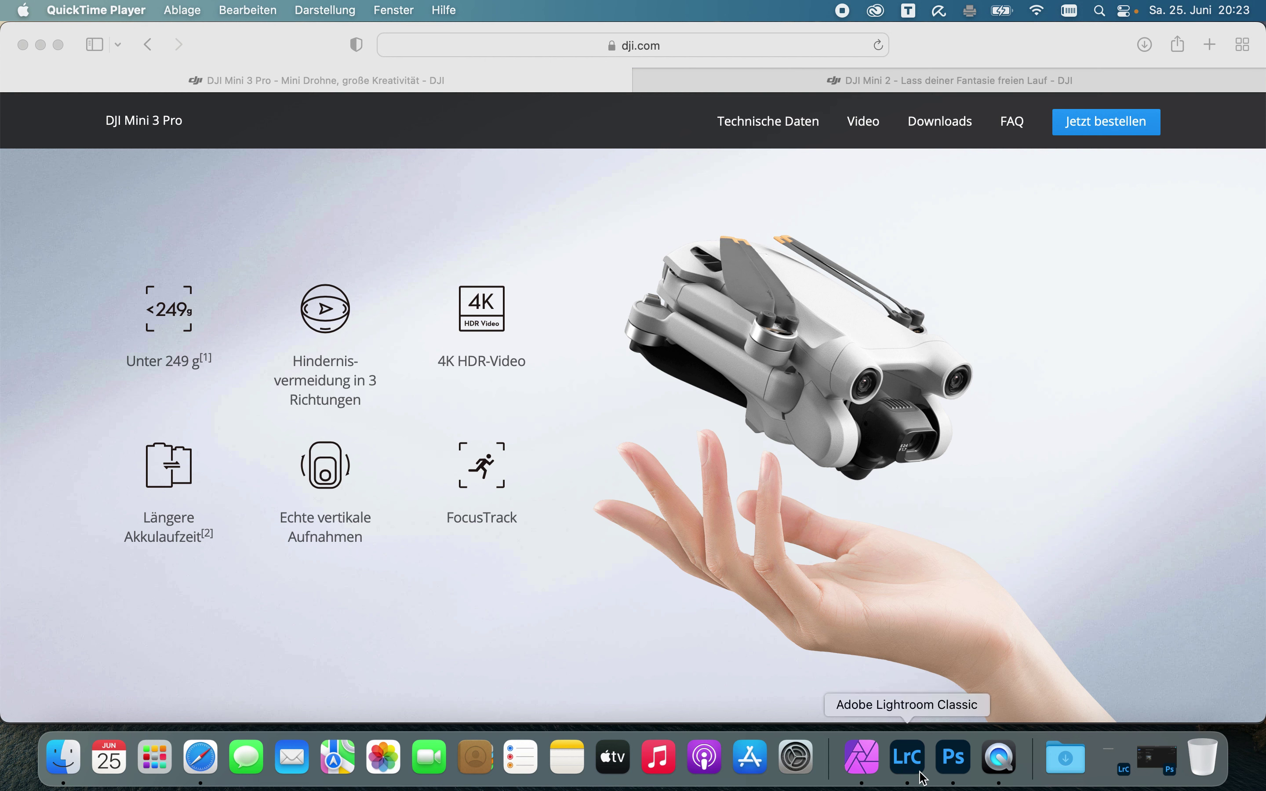
Bring Affinity Photo's Develop persona with DJI_0251.DNG to the front.
click(862, 759)
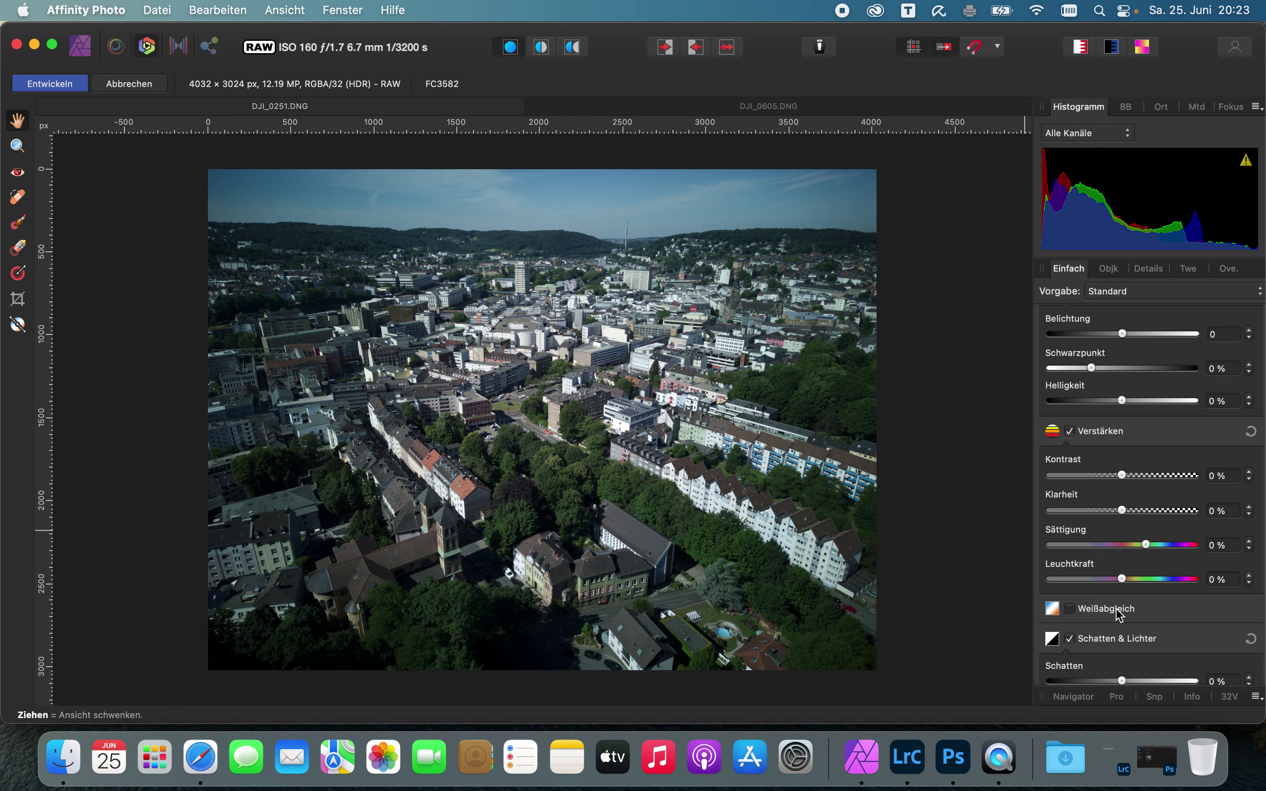
Raise the Schatten slider to 18% on DJI_0251.DNG.
scroll(1124, 608, down, 3)
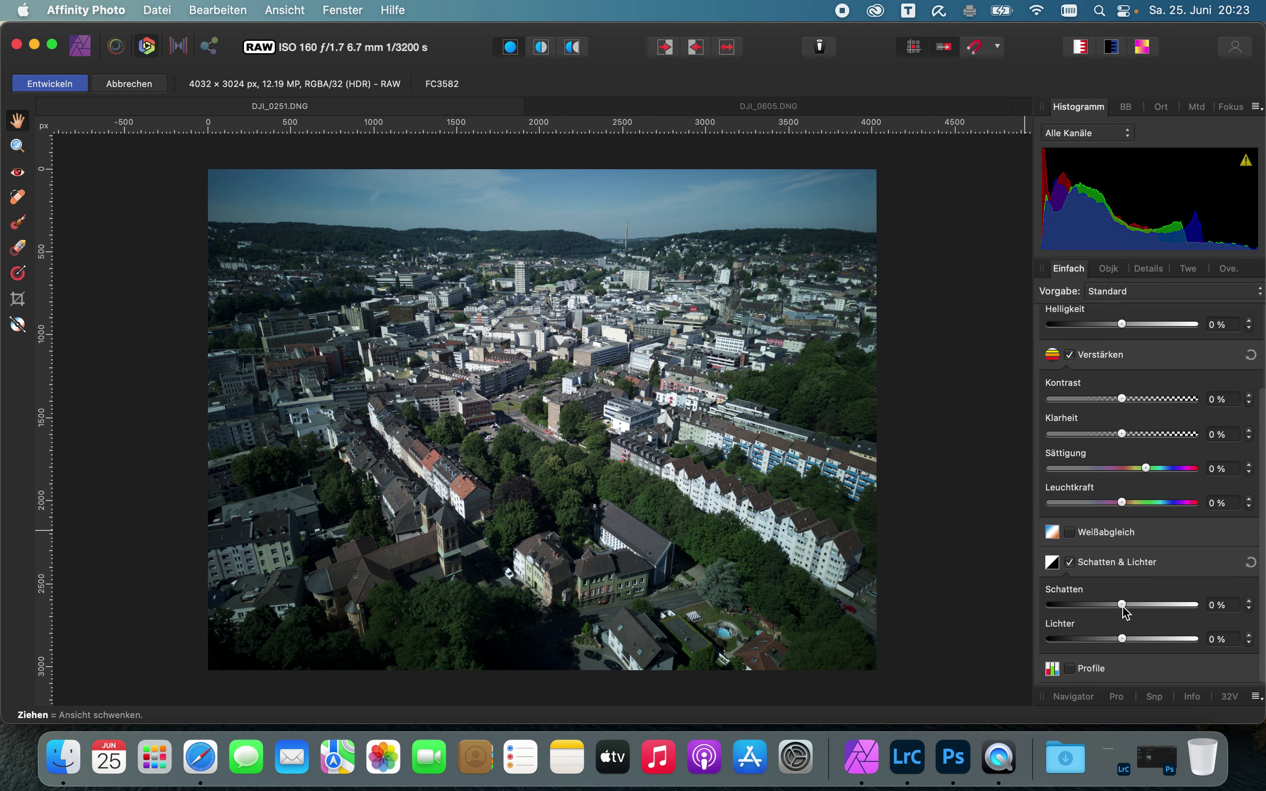
mouse_move(1122, 605)
mouse_down()
mouse_move(1153, 605)
mouse_move(1134, 605)
mouse_up()
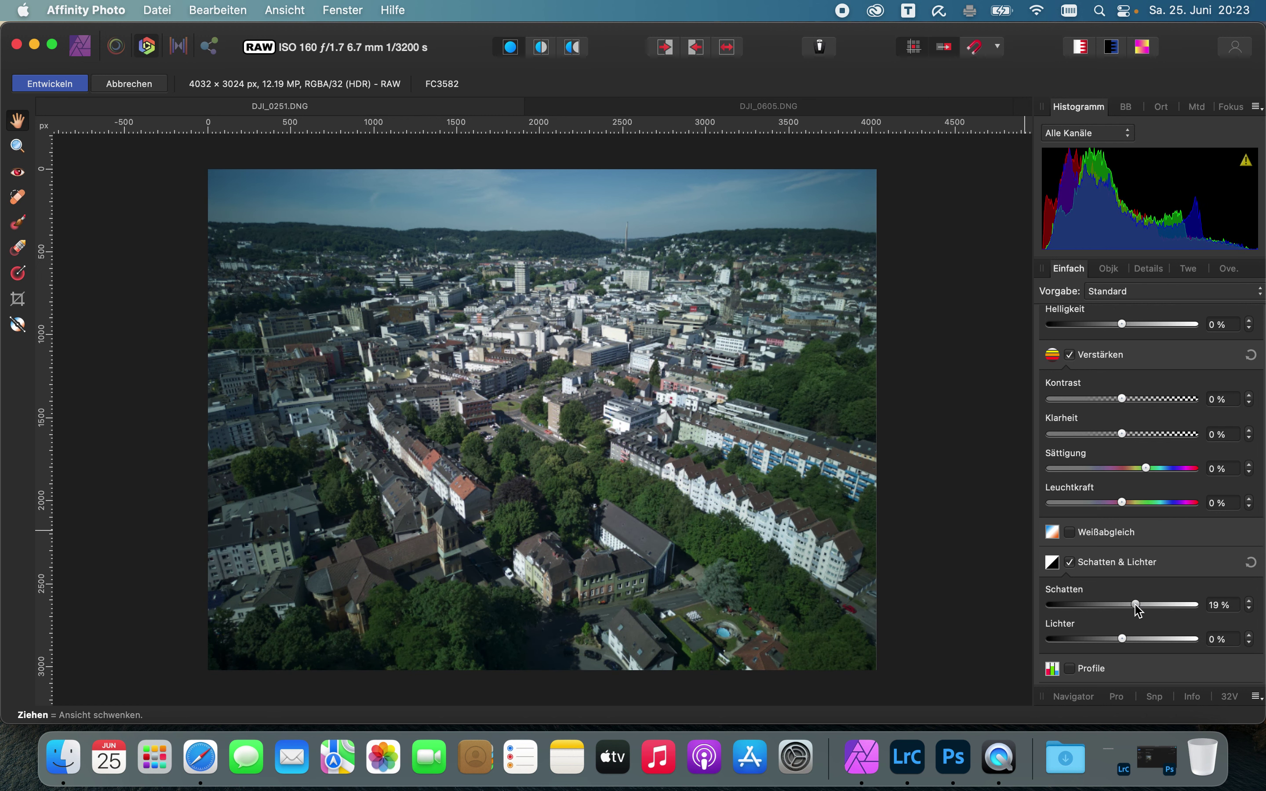
scroll(577, 347, up, 4)
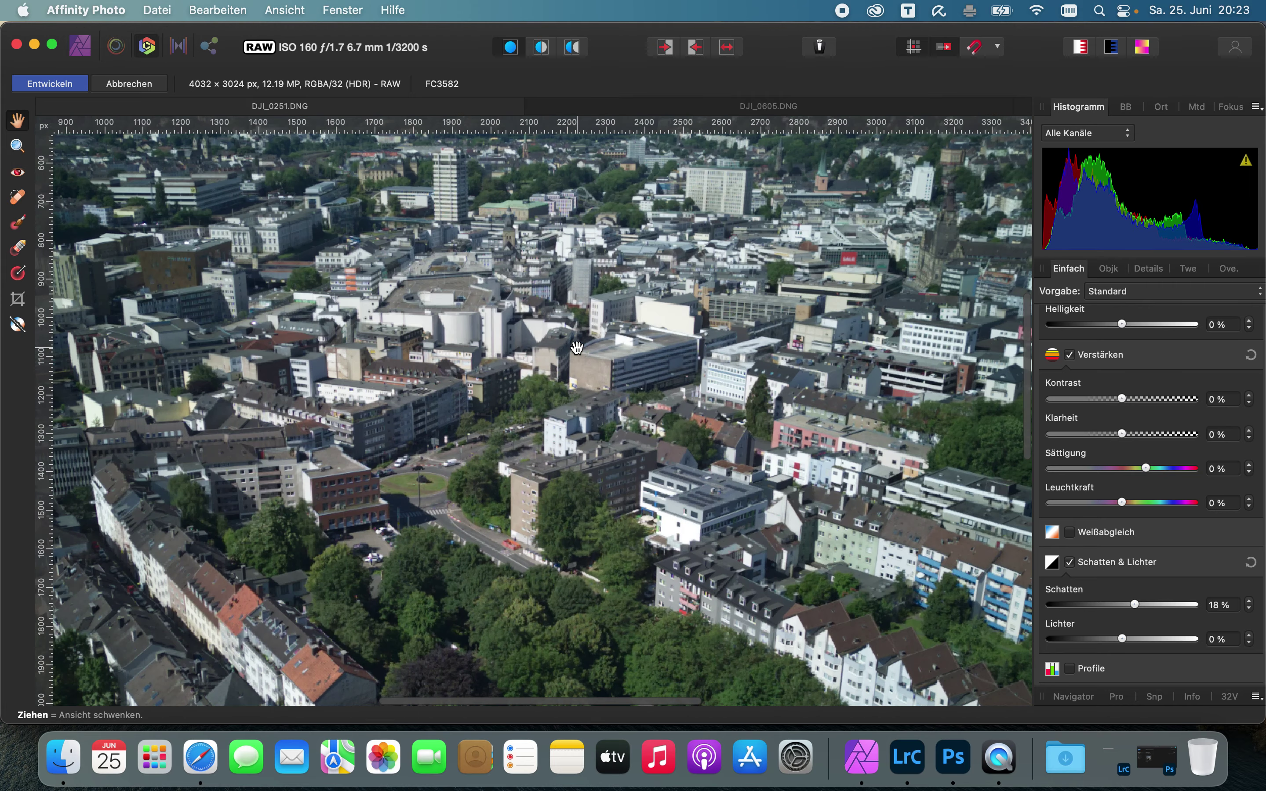
scroll(577, 347, up, 1)
scroll(577, 346, left, 5)
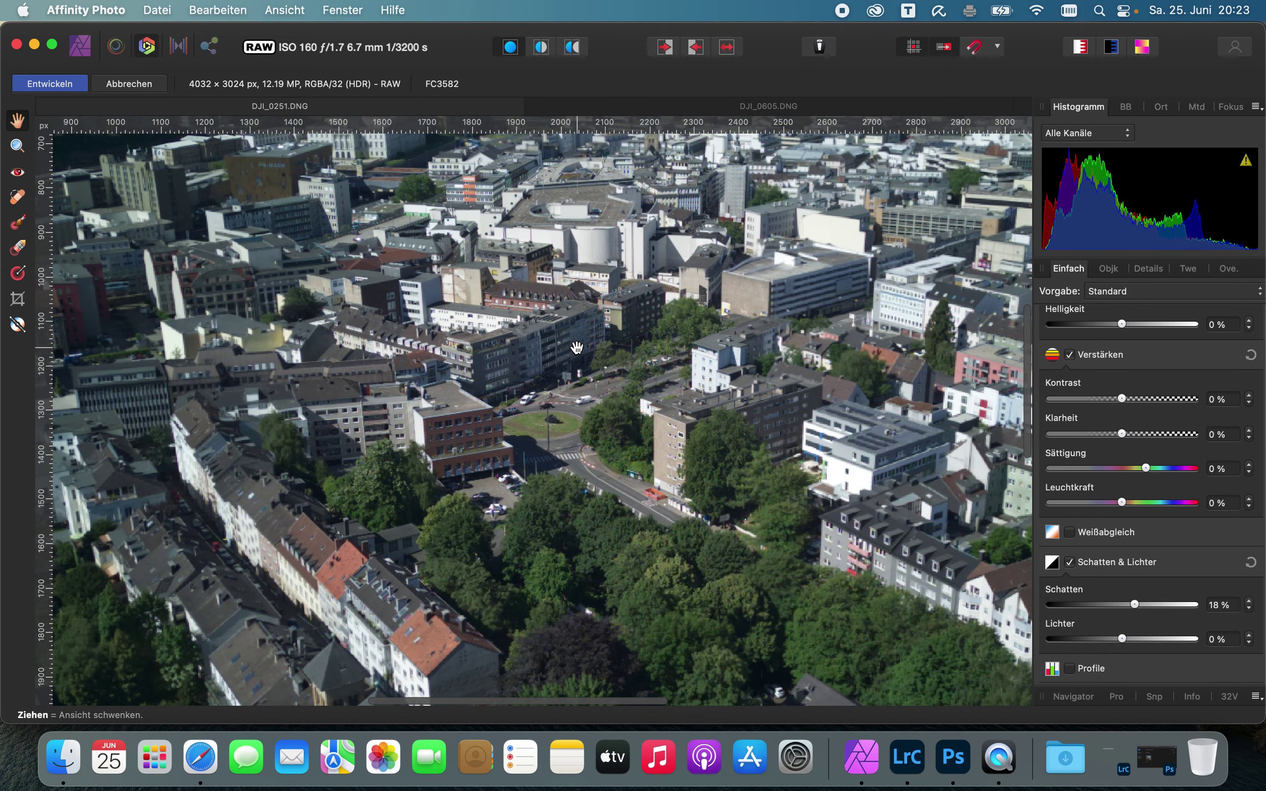
scroll(586, 382, down, 3)
Zoom and pan around the city photo to inspect the building detail.
scroll(593, 415, right, 5)
scroll(592, 415, up, 2)
scroll(592, 415, down, 3)
scroll(478, 379, up, 1)
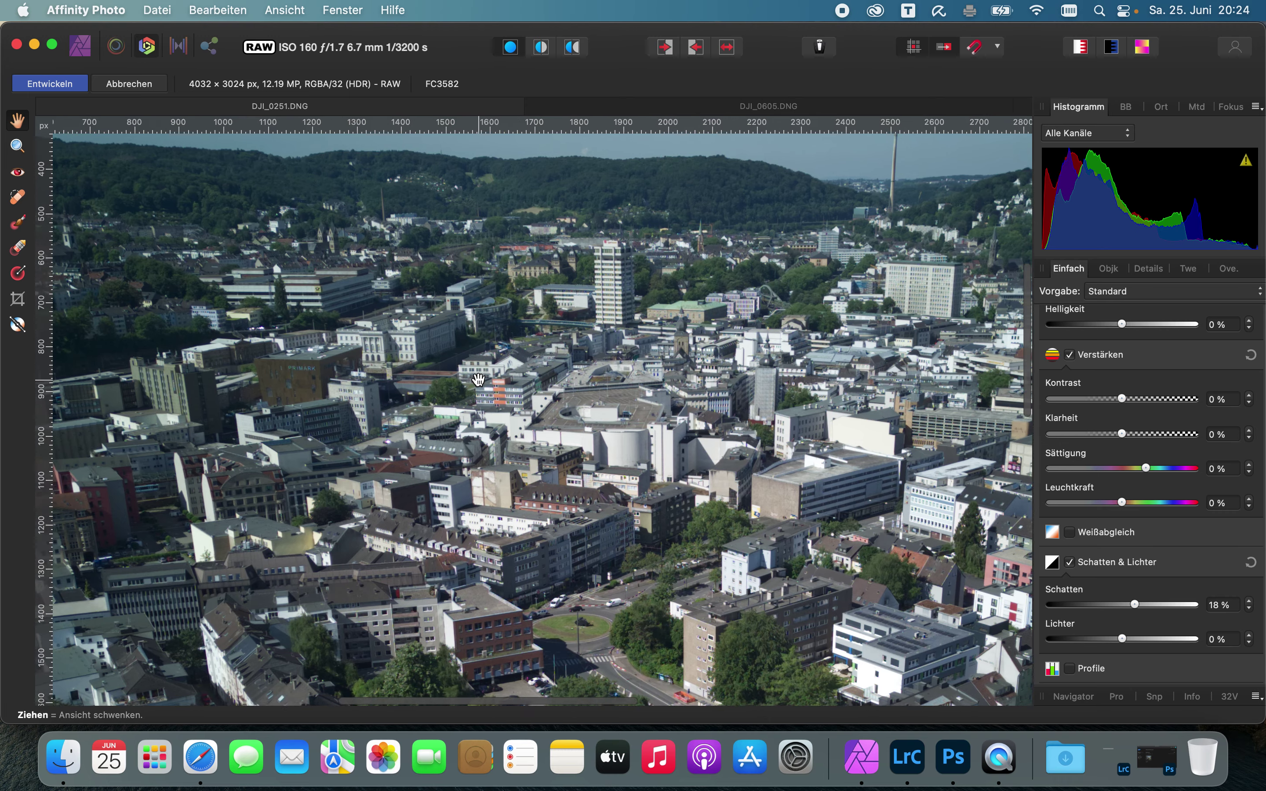
scroll(479, 379, up, 1)
scroll(479, 379, up, 1)
scroll(478, 379, left, 5)
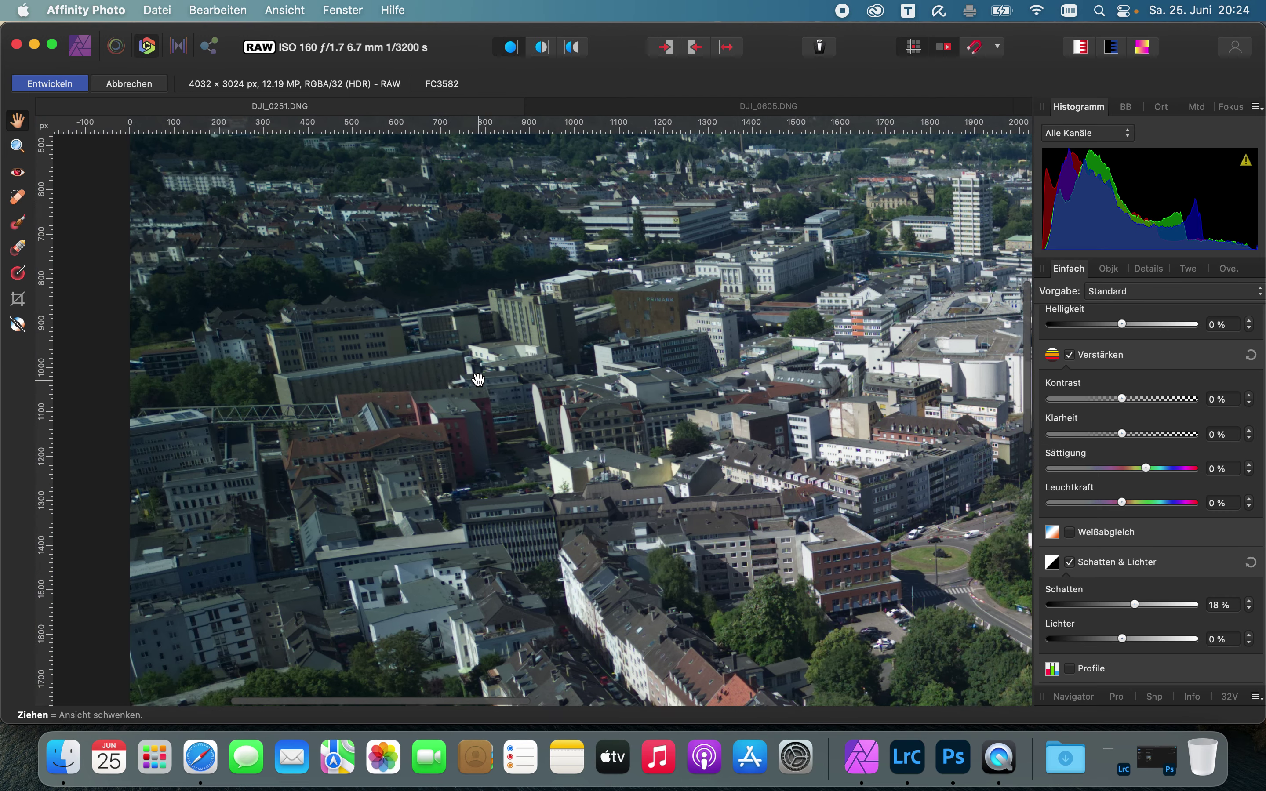
scroll(478, 379, up, 3)
scroll(258, 291, left, 5)
scroll(258, 291, up, 3)
scroll(258, 292, down, 3)
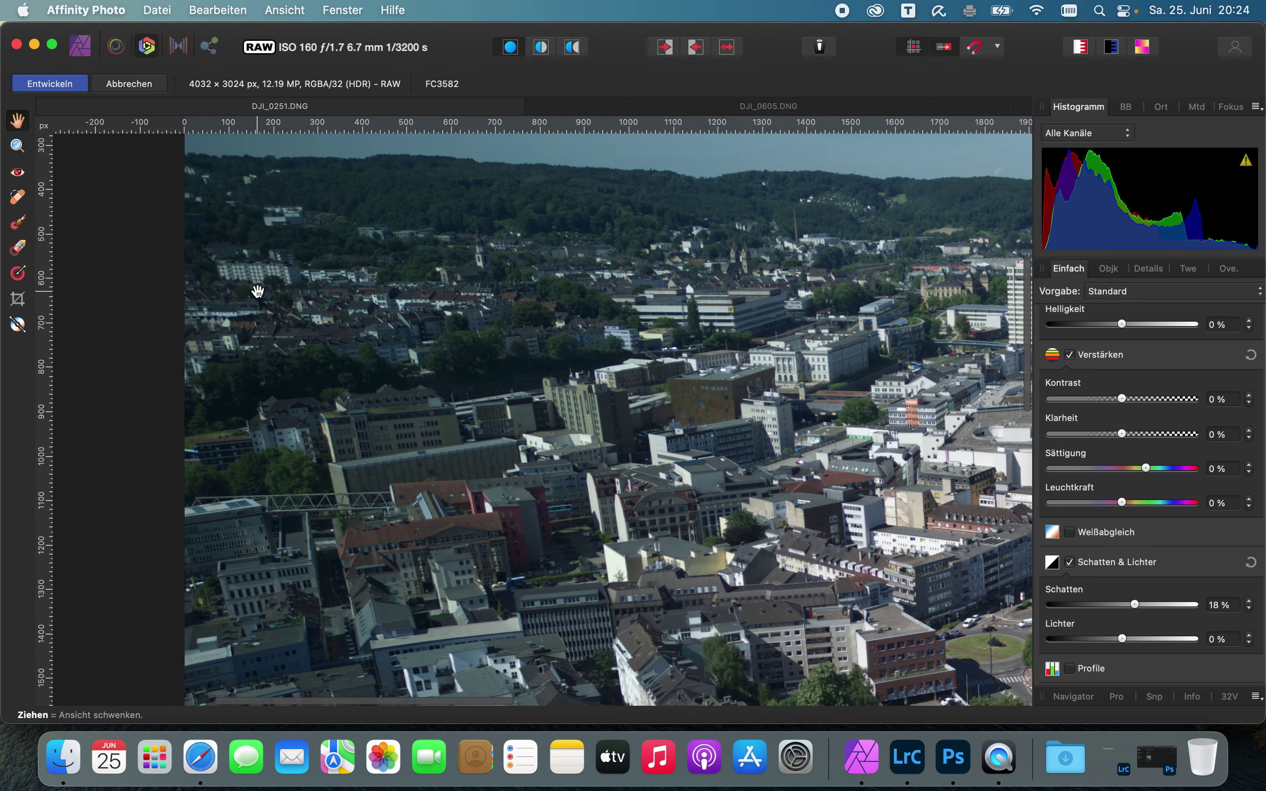
scroll(258, 291, right, 3)
scroll(566, 341, right, 2)
scroll(566, 341, right, 5)
scroll(680, 335, right, 2)
scroll(803, 324, right, 3)
scroll(803, 324, up, 1)
scroll(803, 323, right, 3)
scroll(803, 324, up, 1)
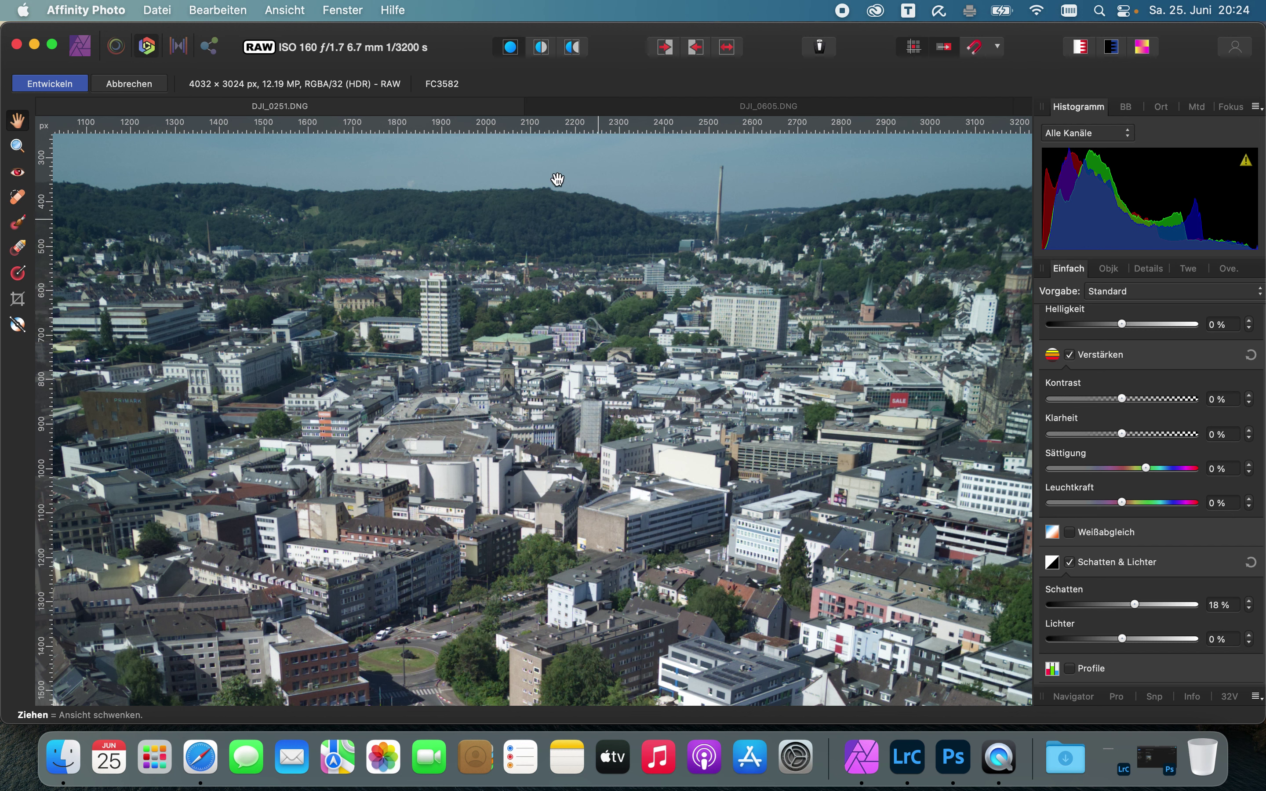
click(341, 14)
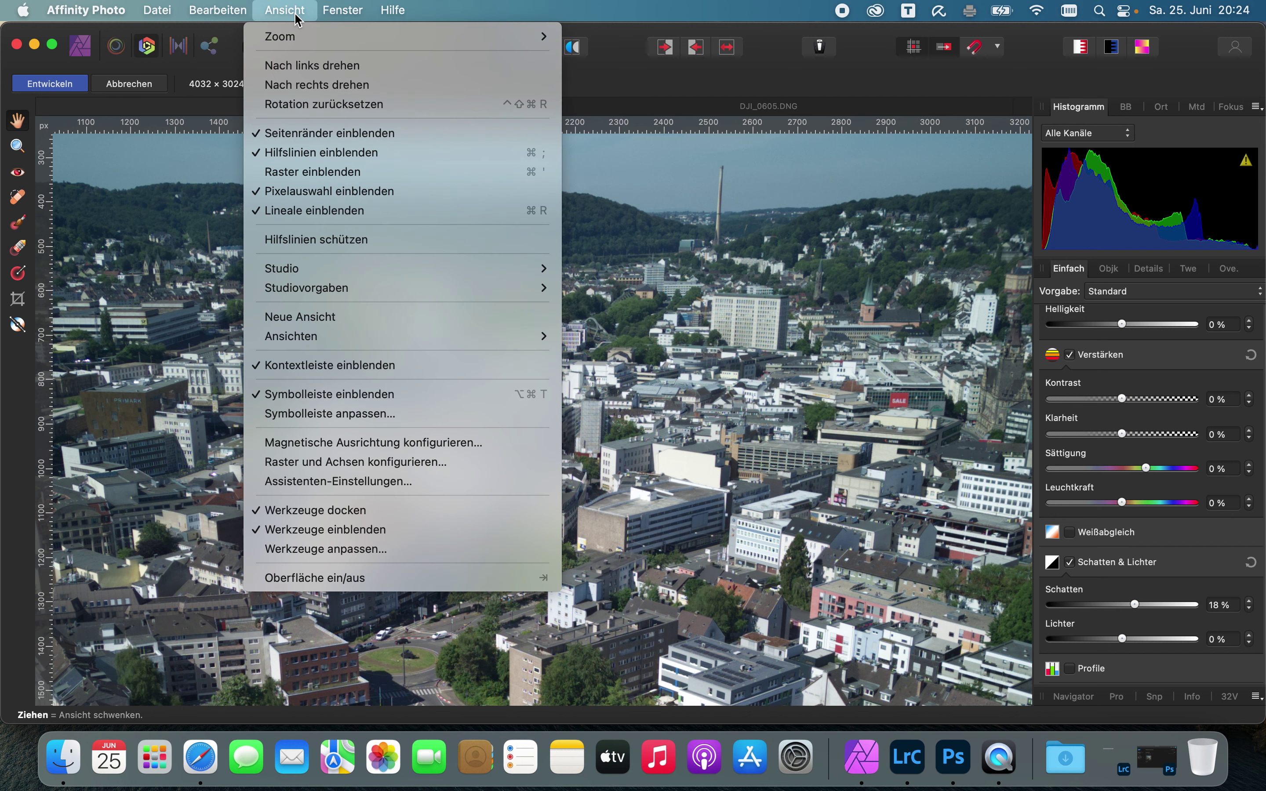
click(355, 173)
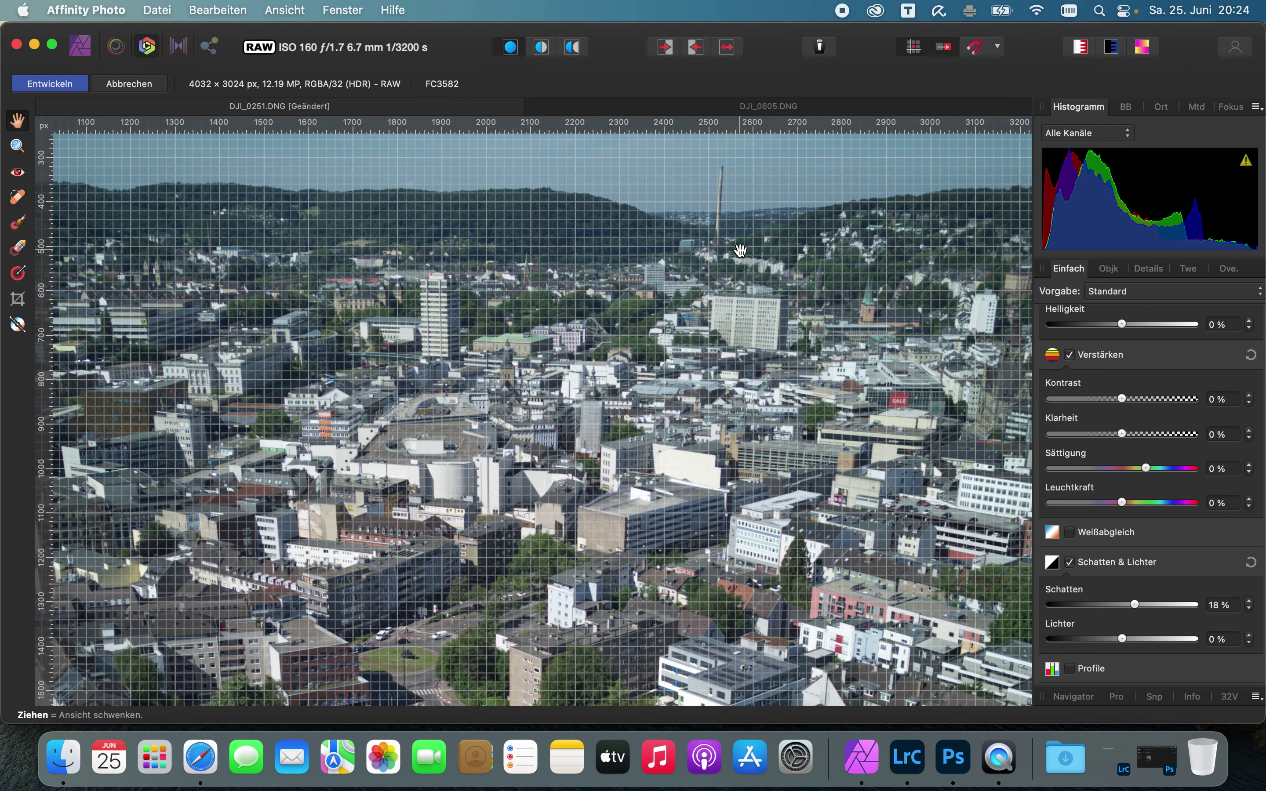
scroll(740, 250, up, 5)
scroll(740, 250, right, 2)
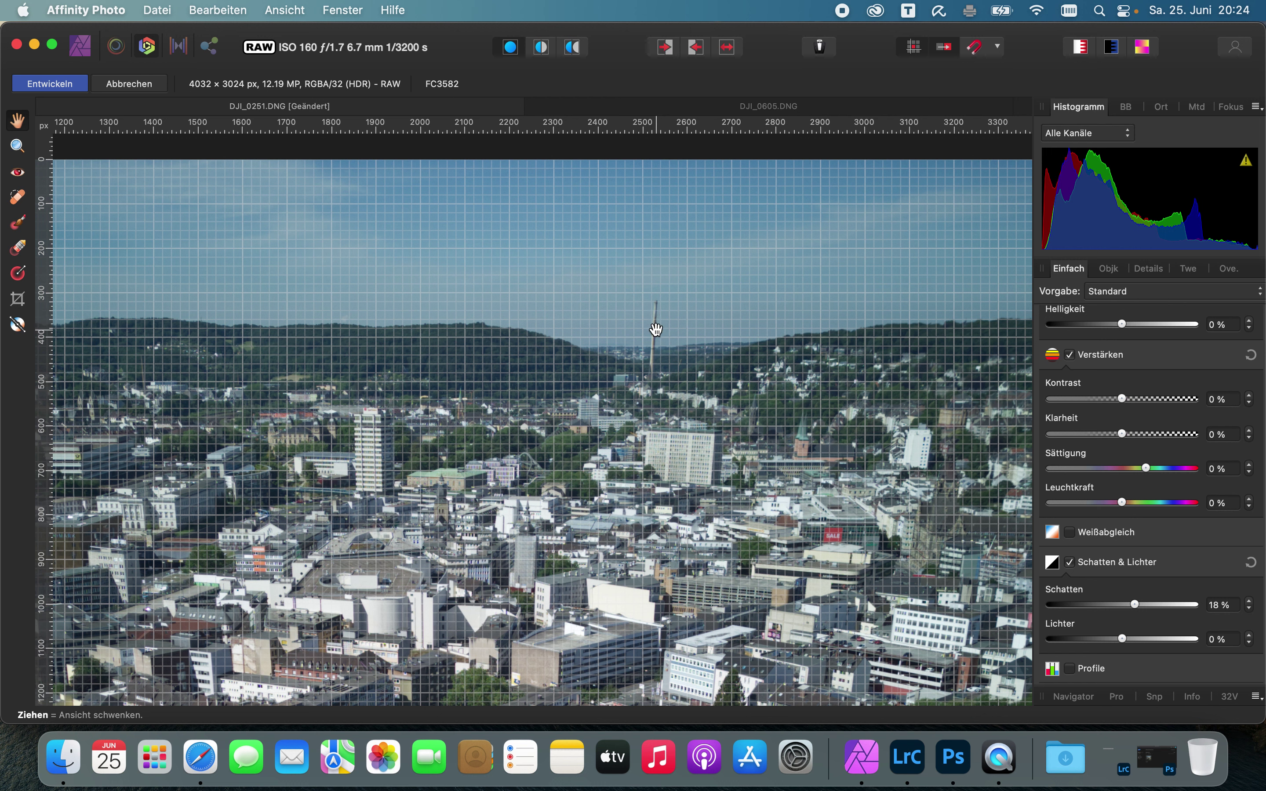
scroll(662, 321, up, 3)
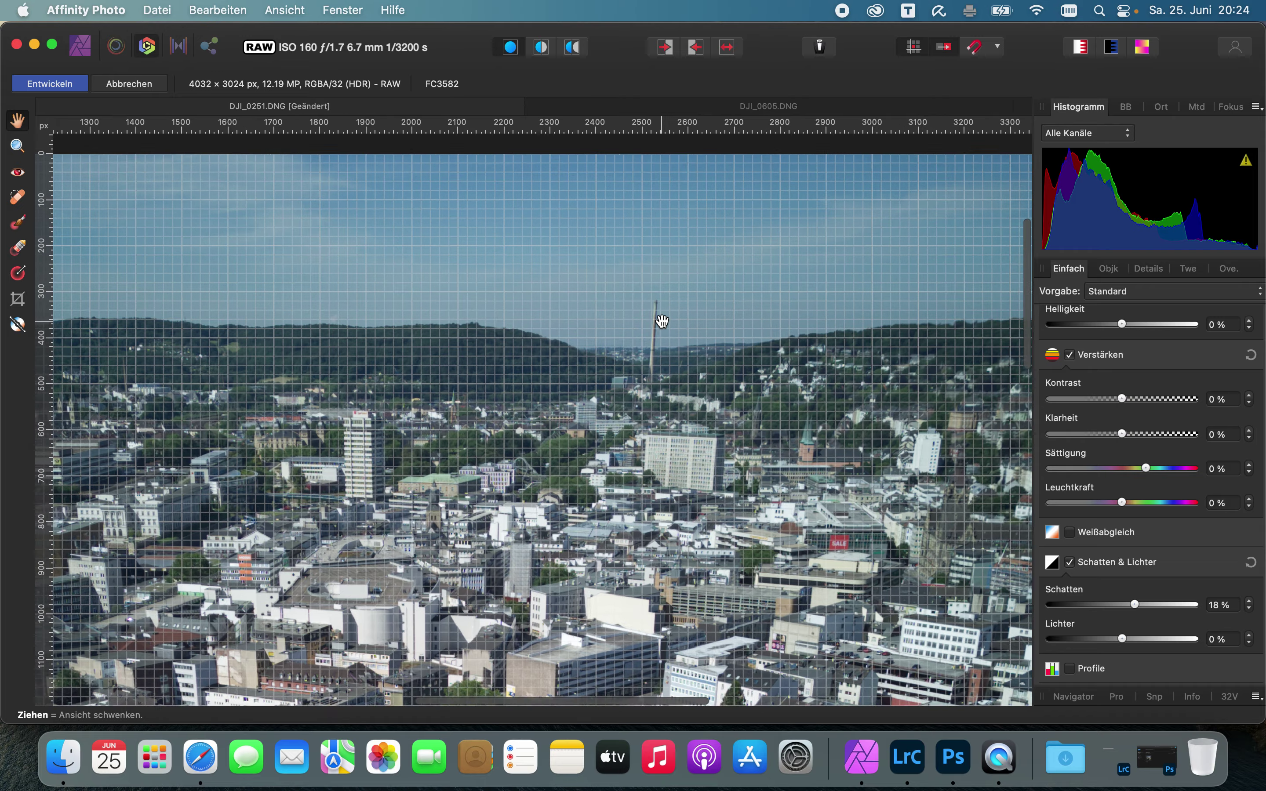
scroll(662, 321, up, 5)
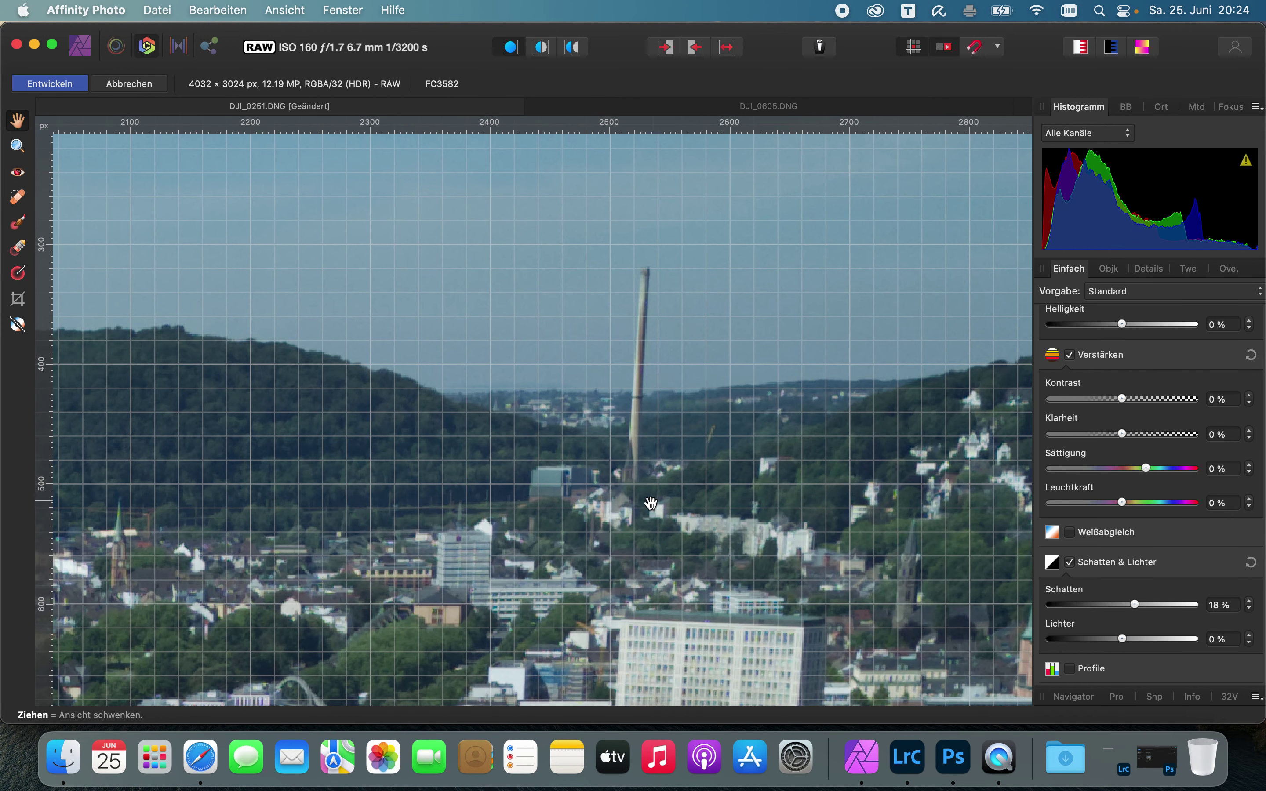
scroll(644, 539, down, 3)
scroll(644, 542, down, 3)
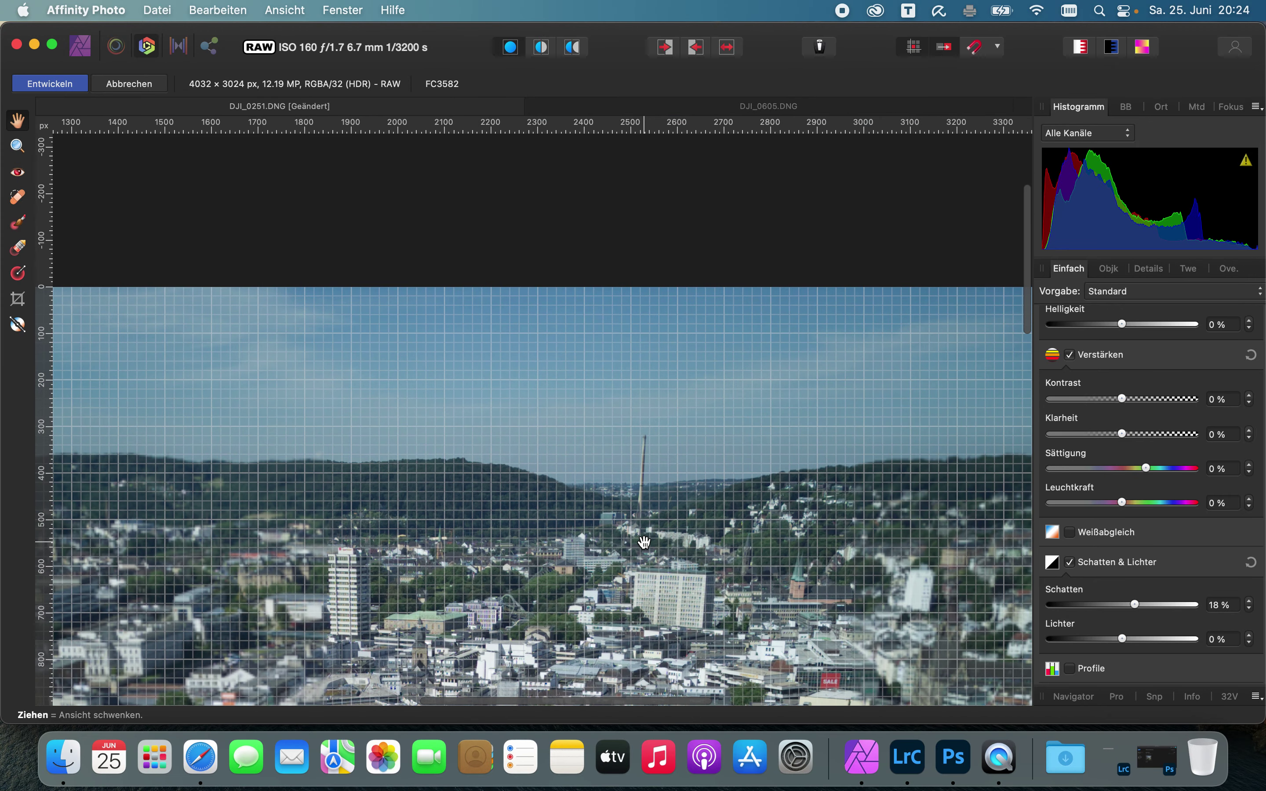
scroll(645, 542, down, 5)
scroll(645, 542, up, 3)
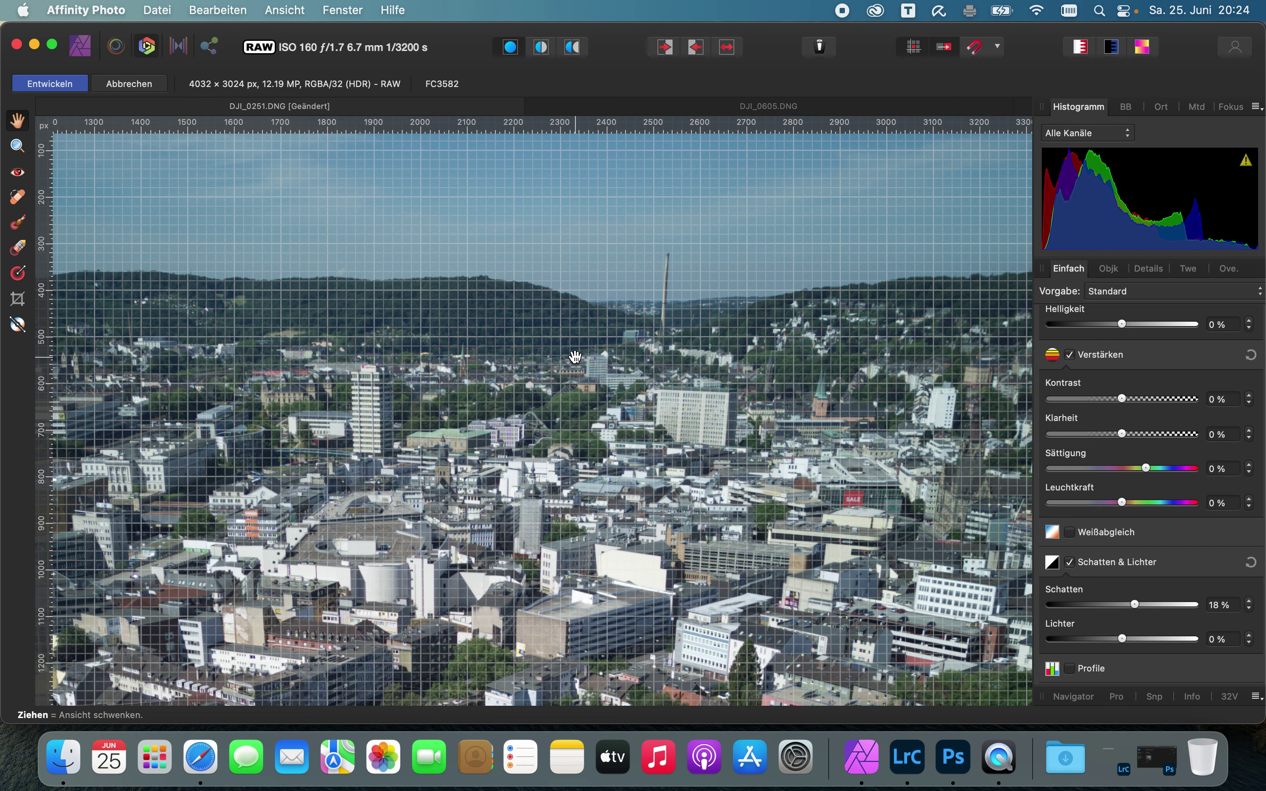
click(320, 9)
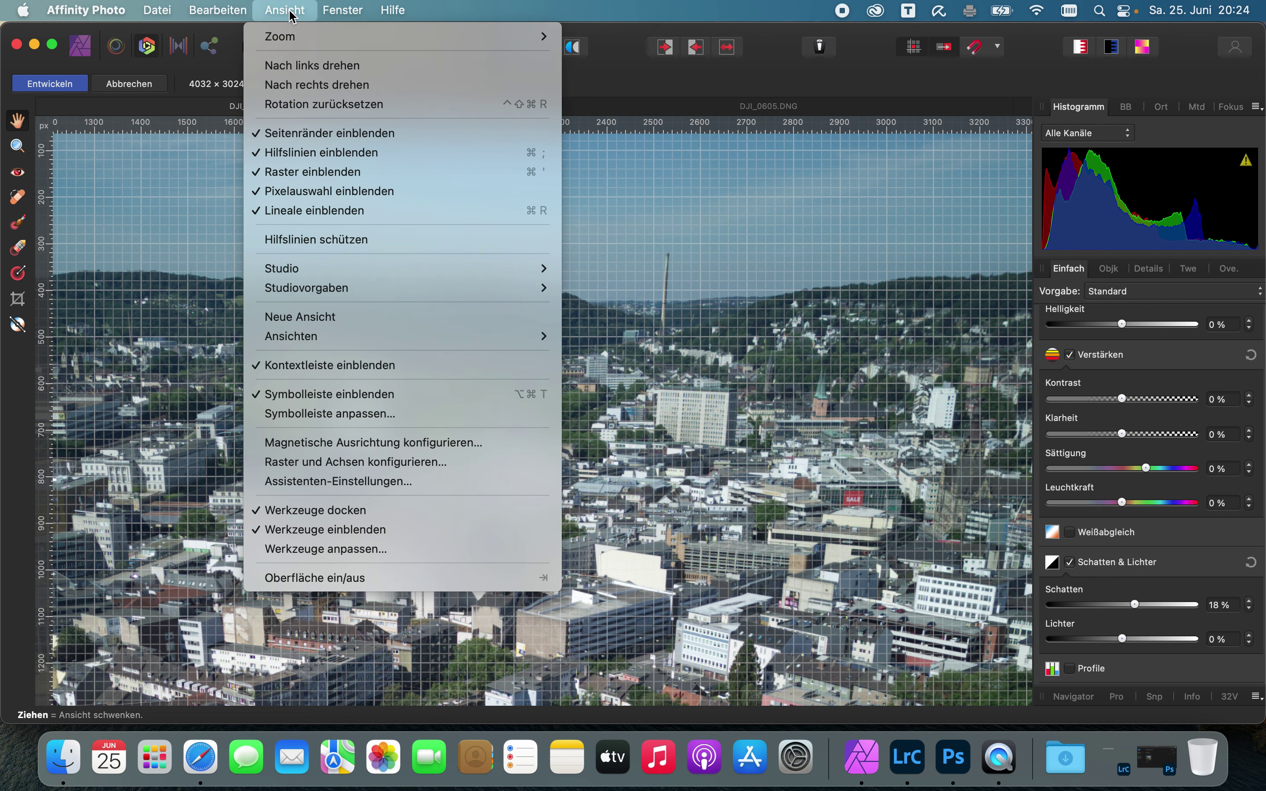
click(377, 173)
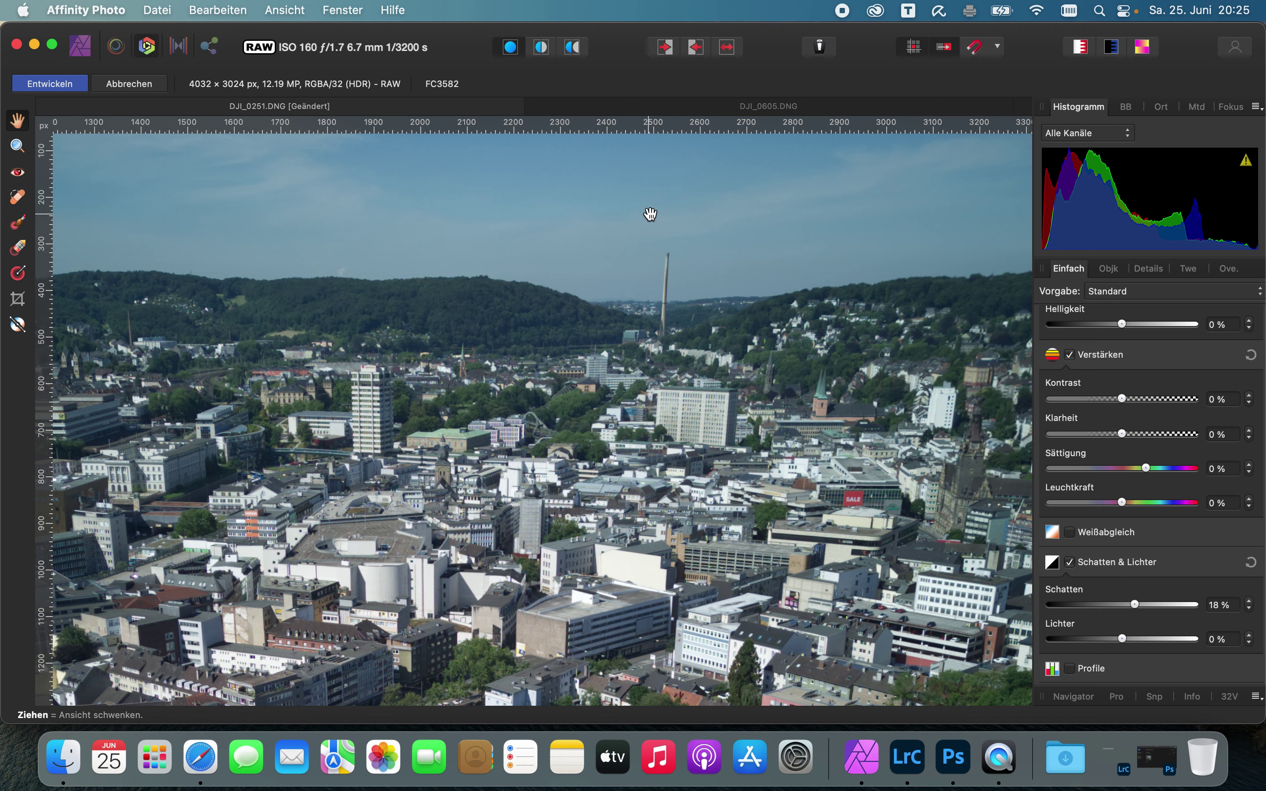
Switch to the second drone photo DJI_0605.DNG and zoom into it.
click(661, 109)
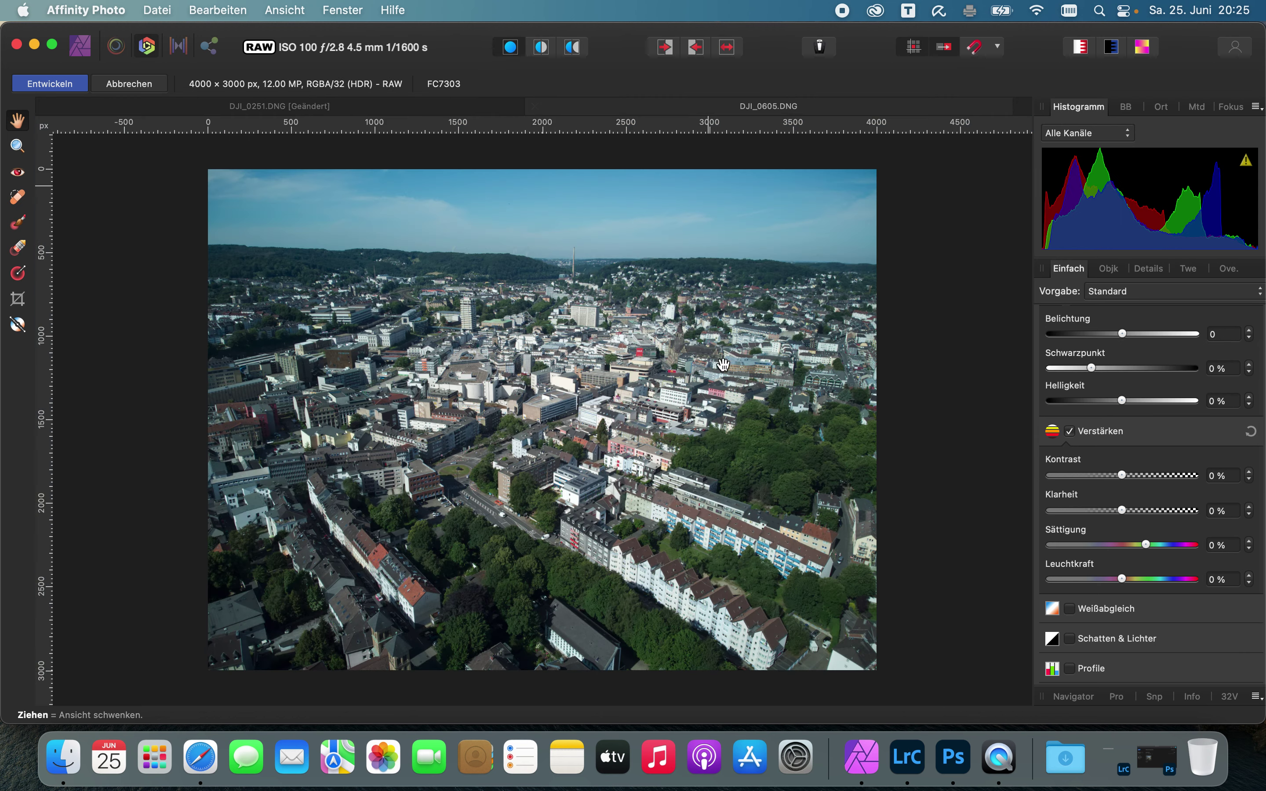
scroll(602, 369, up, 5)
scroll(603, 369, up, 5)
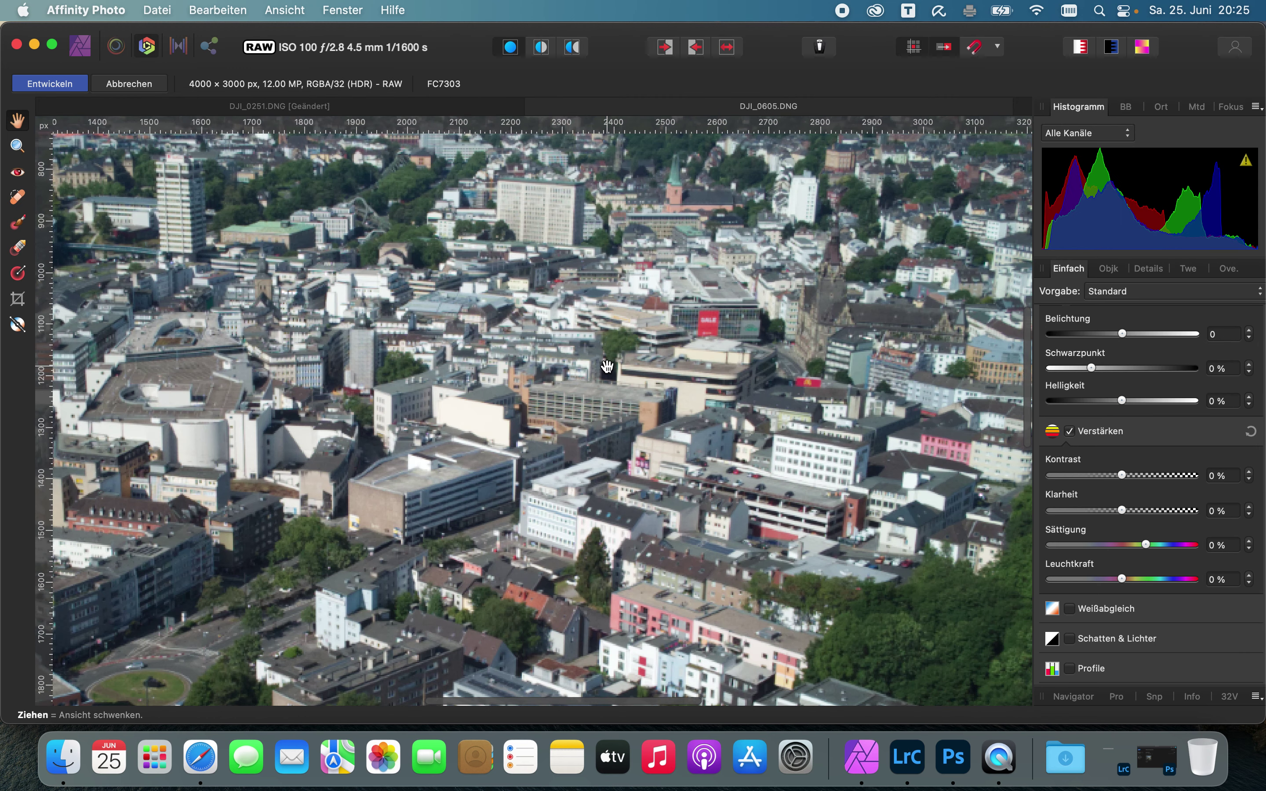
scroll(400, 292, left, 5)
scroll(400, 292, up, 2)
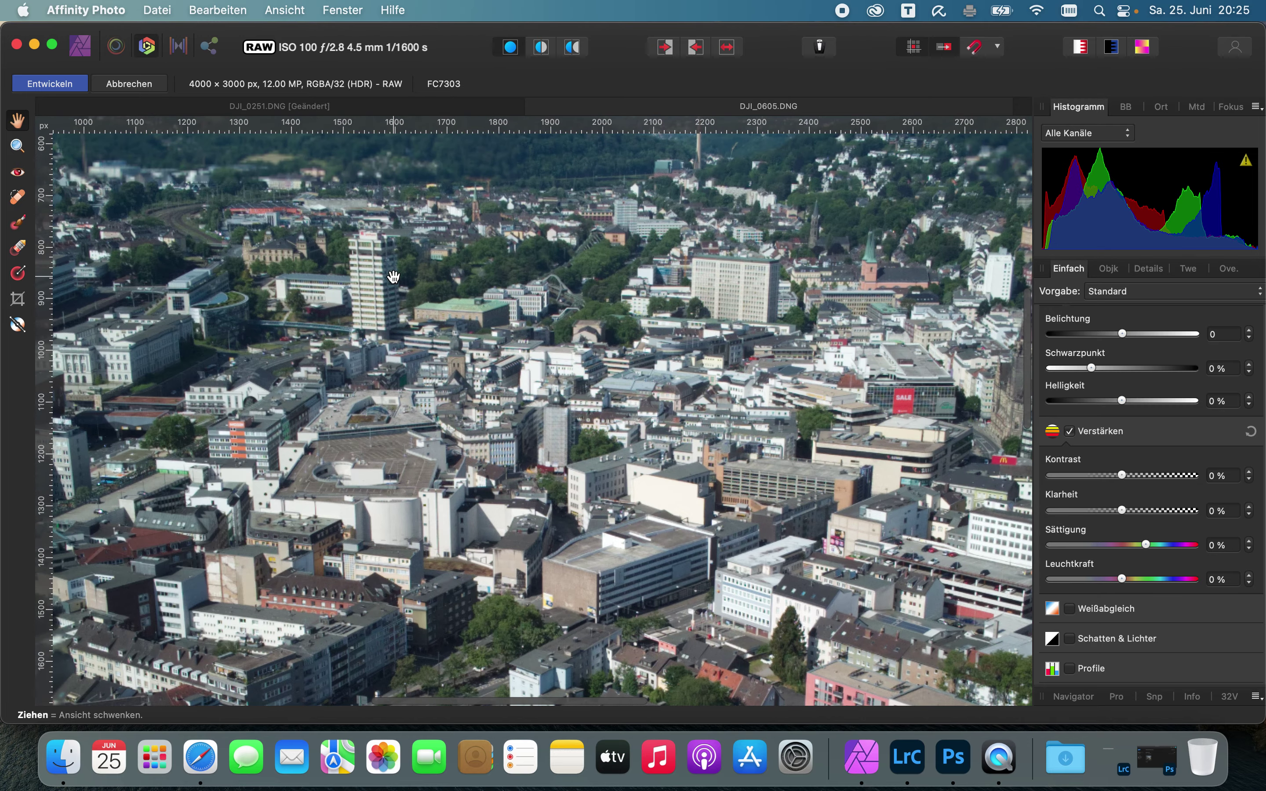
scroll(398, 282, up, 2)
scroll(393, 277, up, 2)
Pan around DJI_0605.DNG and show the grid overlay via Ansicht > Raster einblenden.
scroll(394, 277, right, 3)
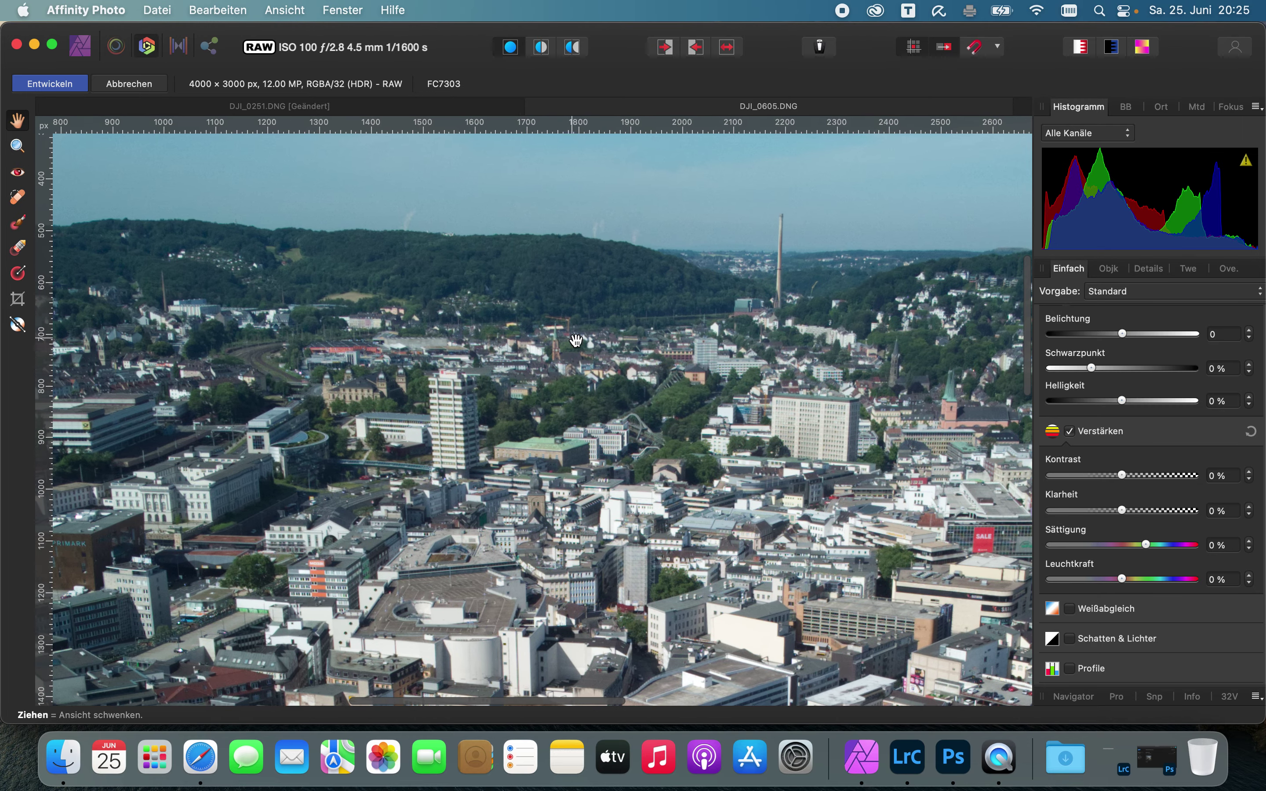
scroll(591, 348, down, 2)
scroll(591, 348, right, 3)
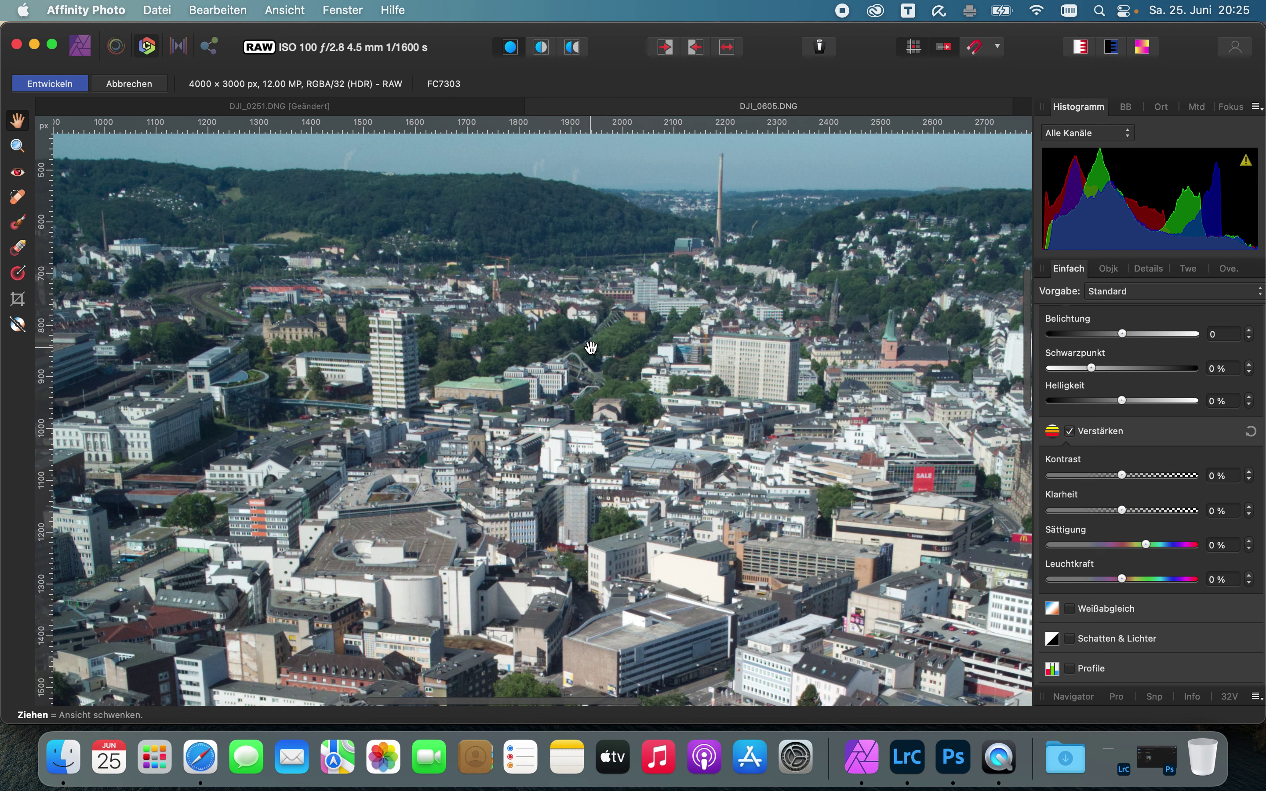
mouse_move(771, 106)
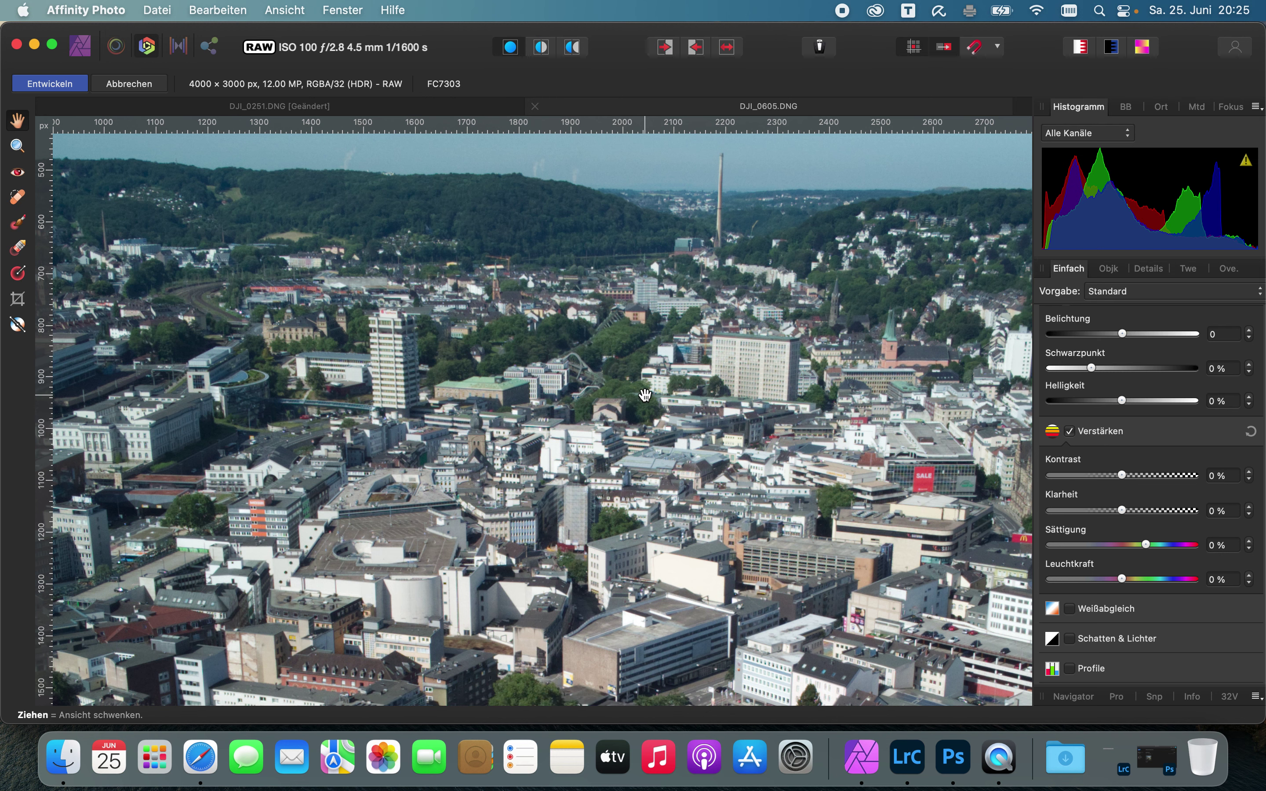
scroll(645, 395, down, 2)
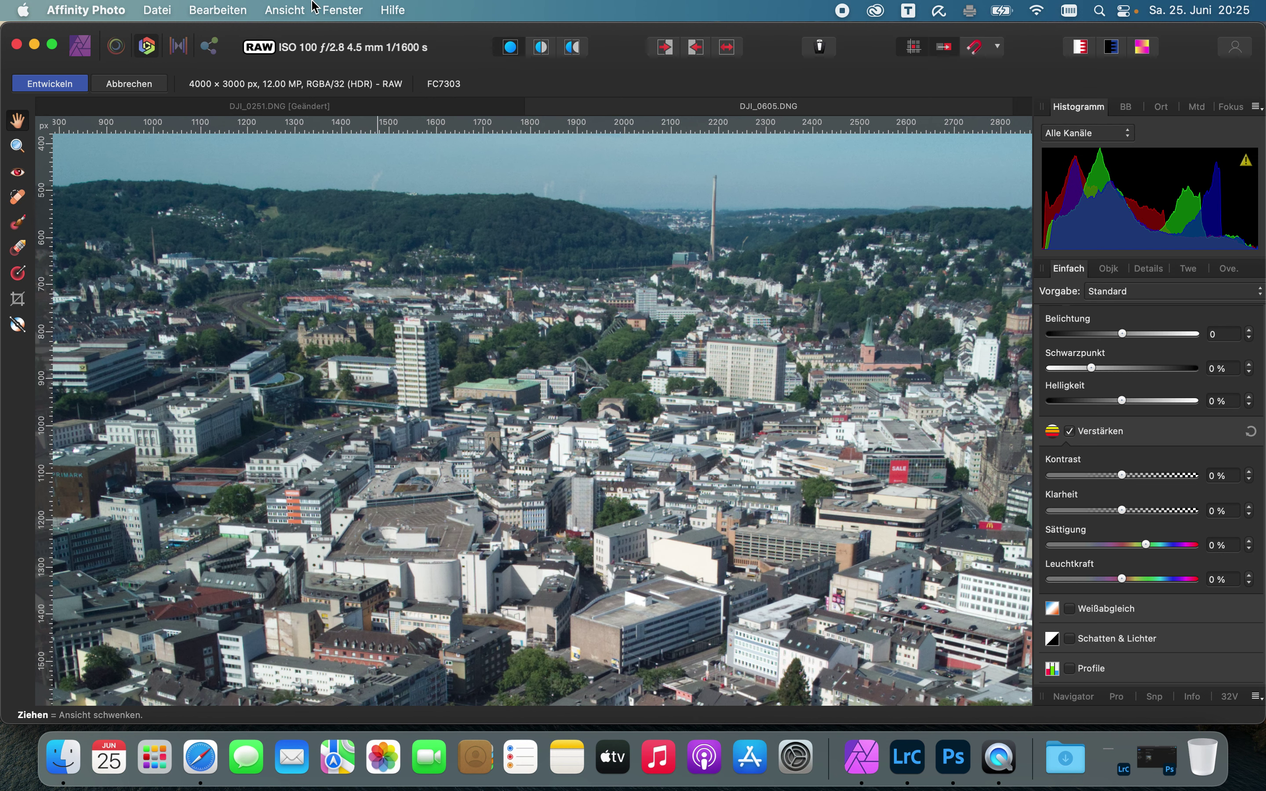
click(360, 11)
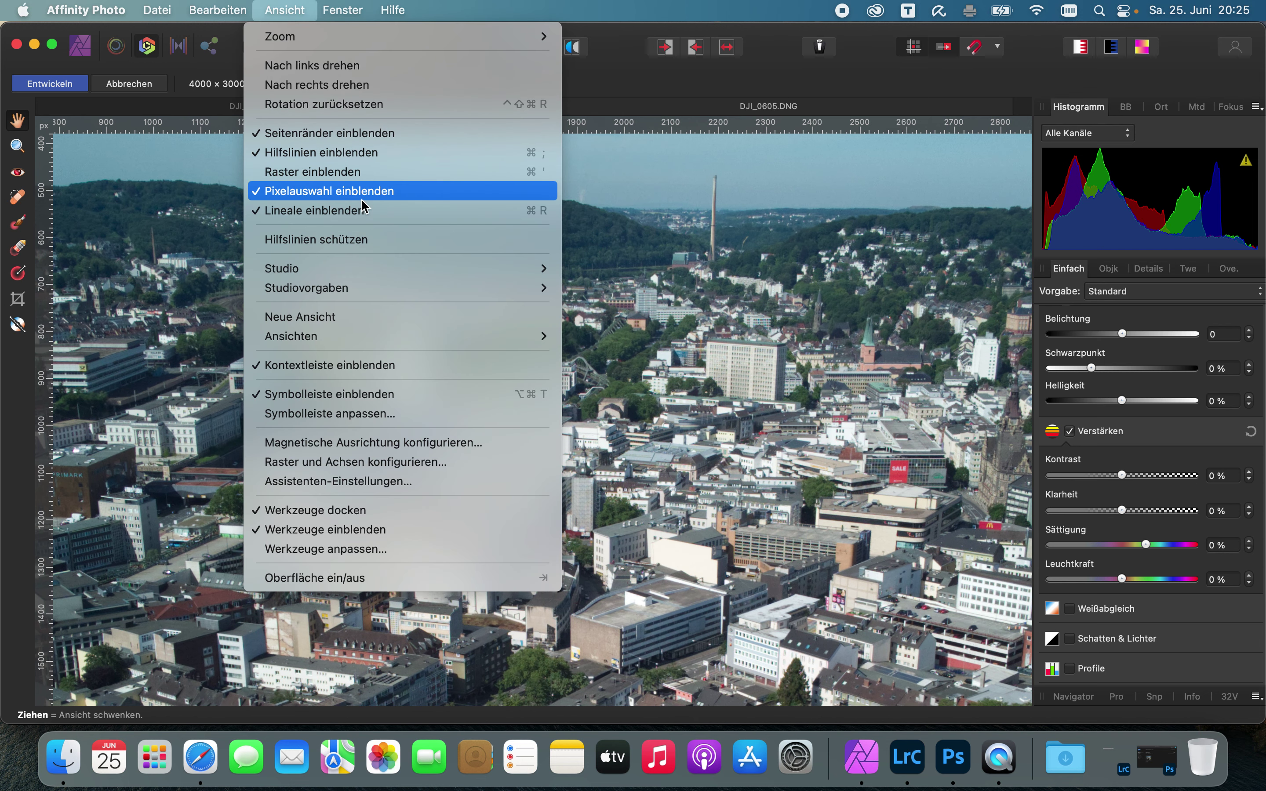
click(361, 171)
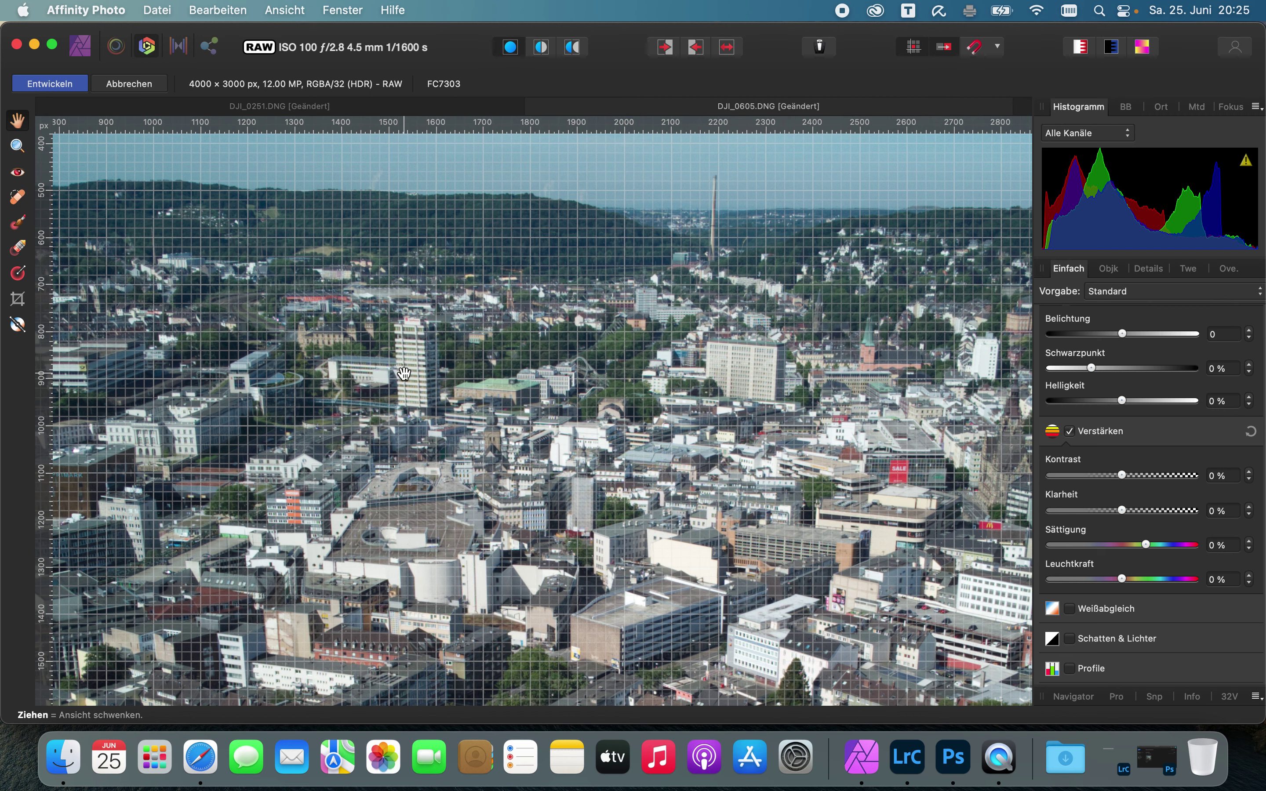
Check the photo against the grid, then hide the grid overlay again.
scroll(718, 408, down, 5)
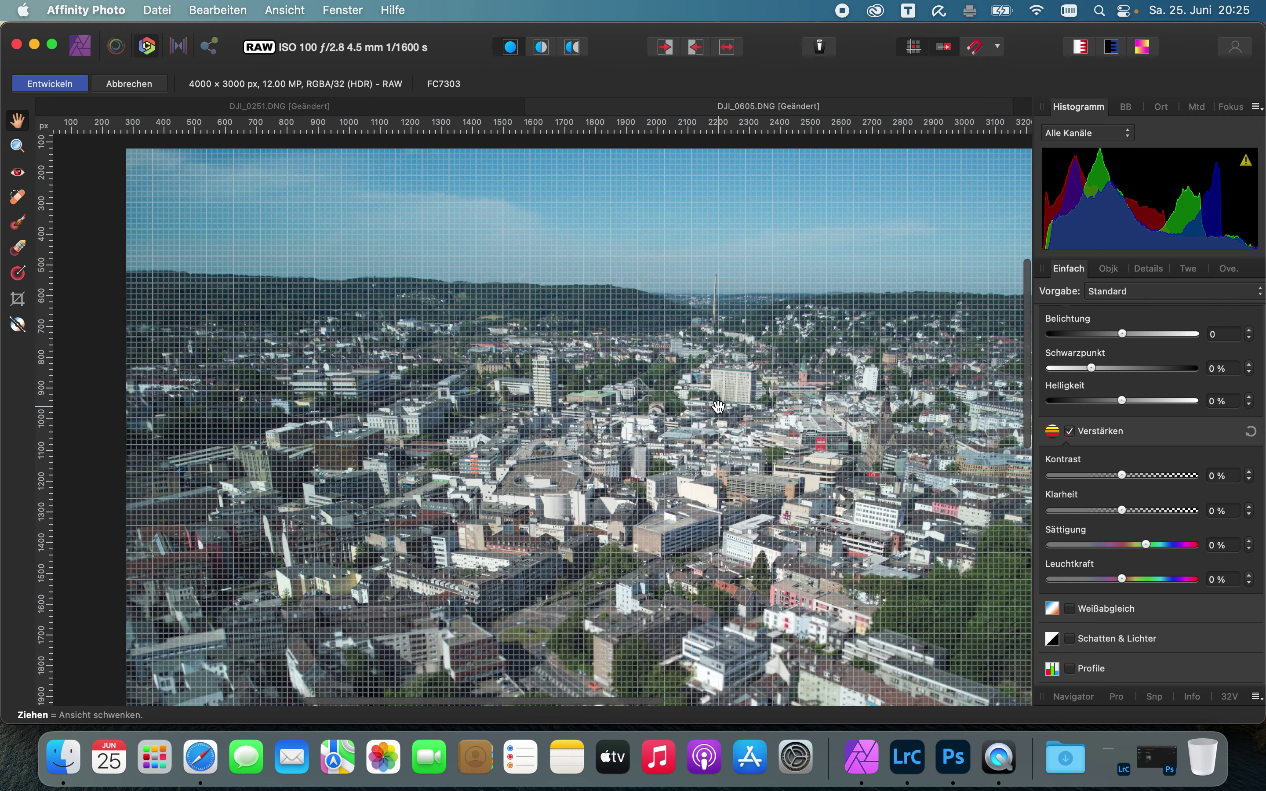
scroll(718, 408, down, 3)
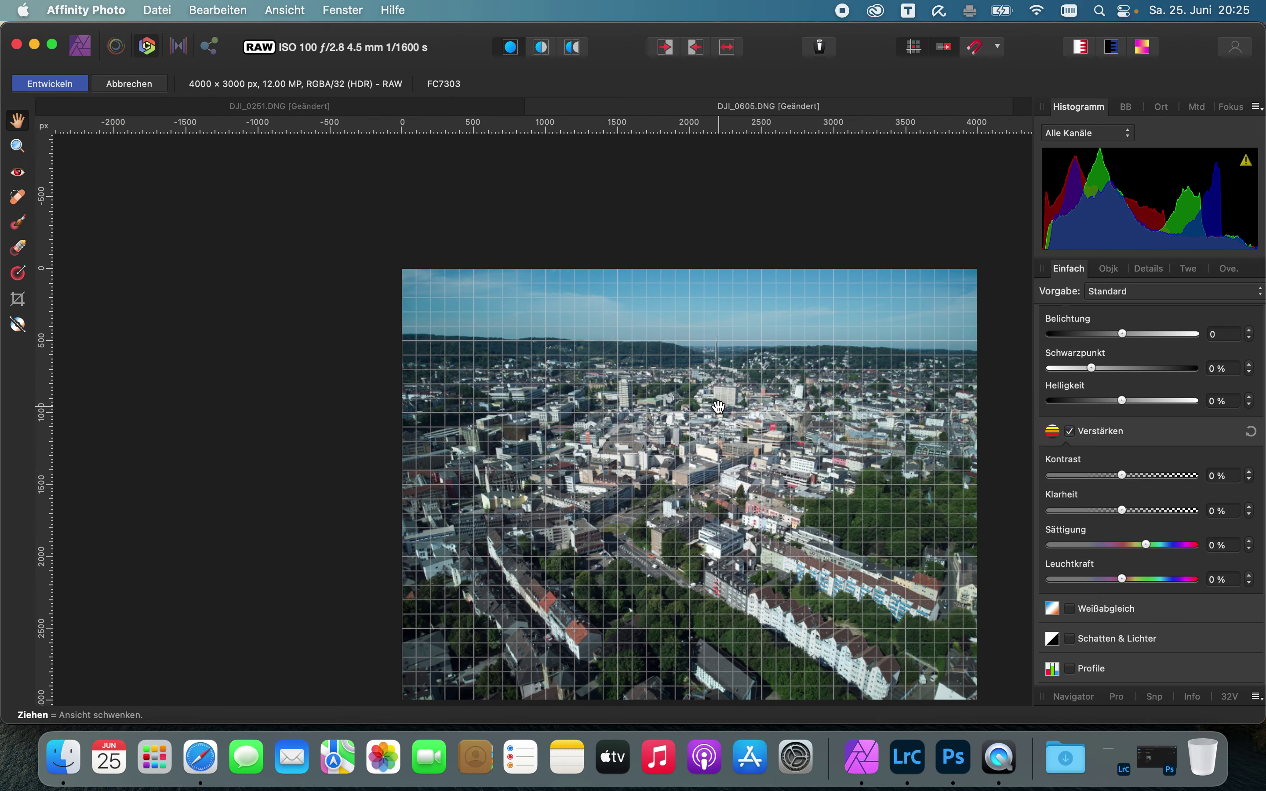
click(281, 14)
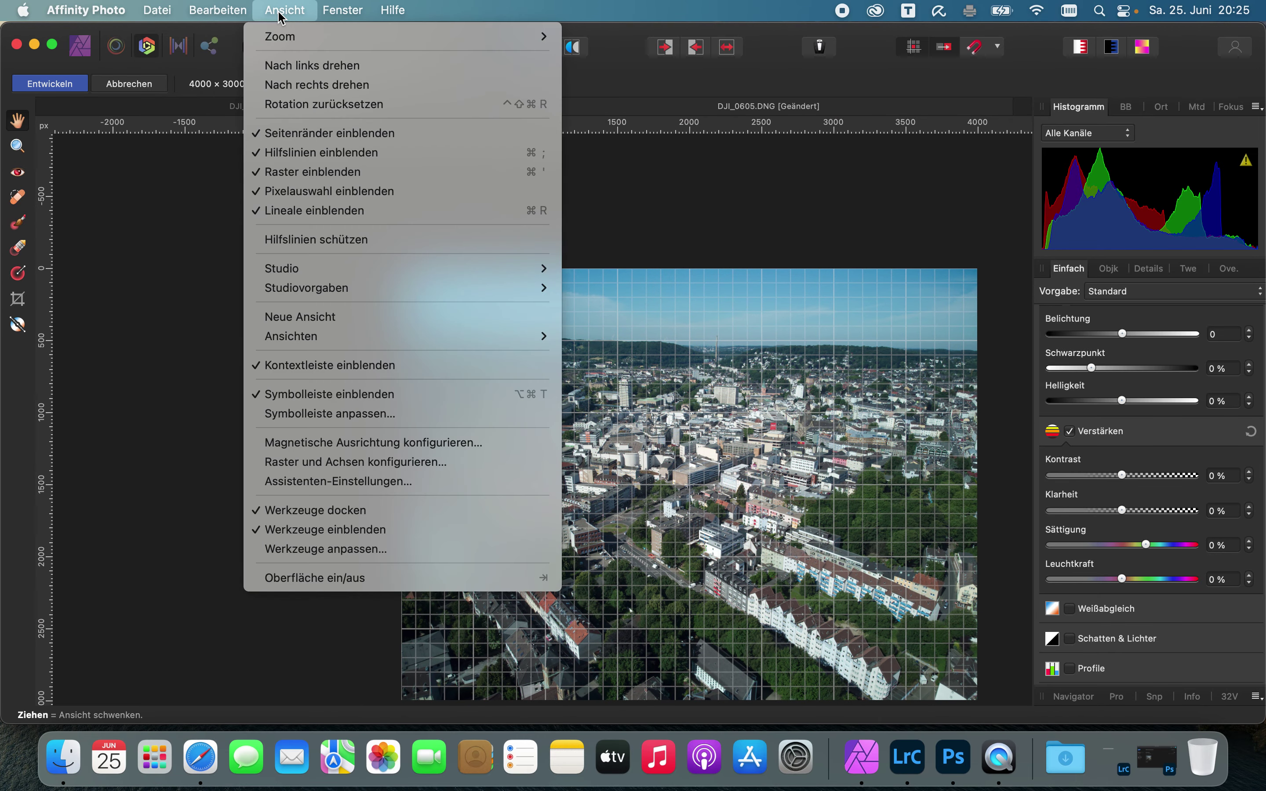
click(384, 173)
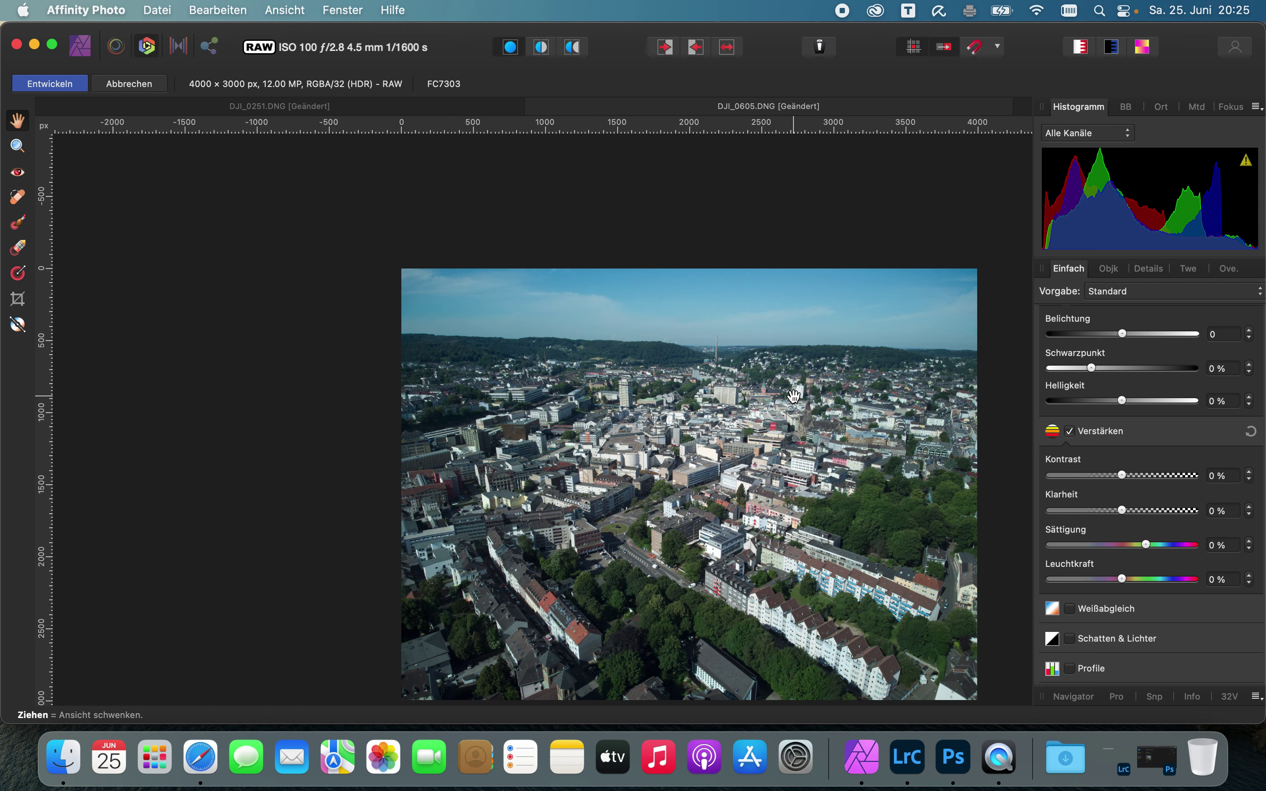
scroll(793, 396, up, 2)
scroll(793, 396, up, 2)
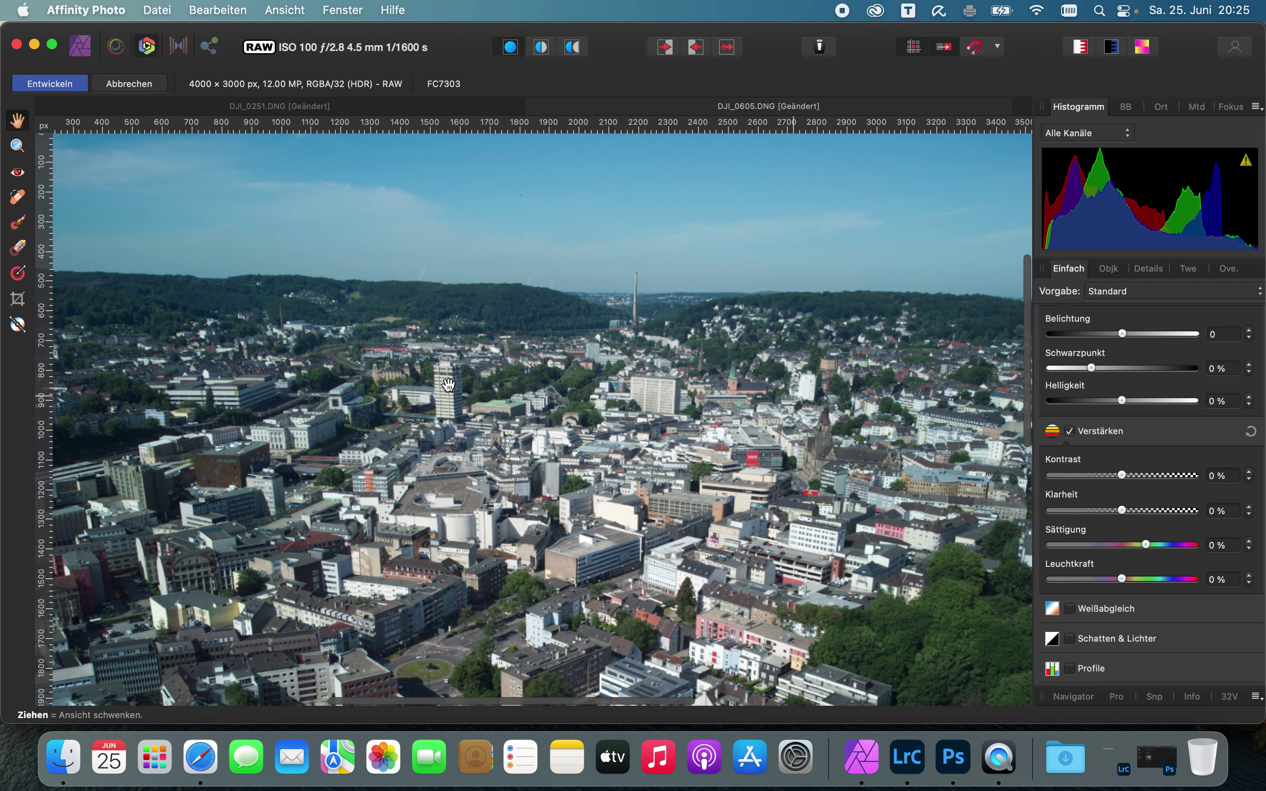
scroll(664, 407, down, 1)
scroll(664, 406, down, 1)
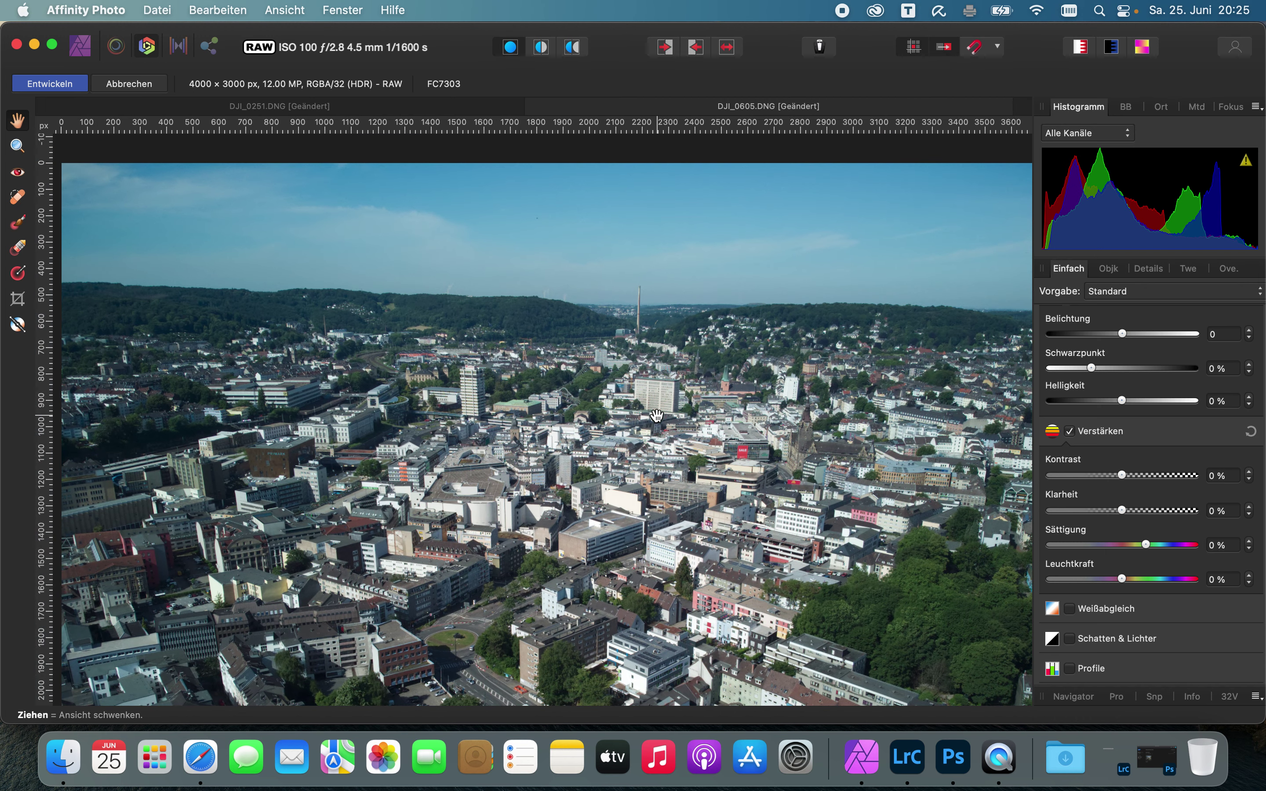
Switch to the DJI_0251 tab and bring Lightroom Classic's Library to the front.
scroll(657, 415, up, 2)
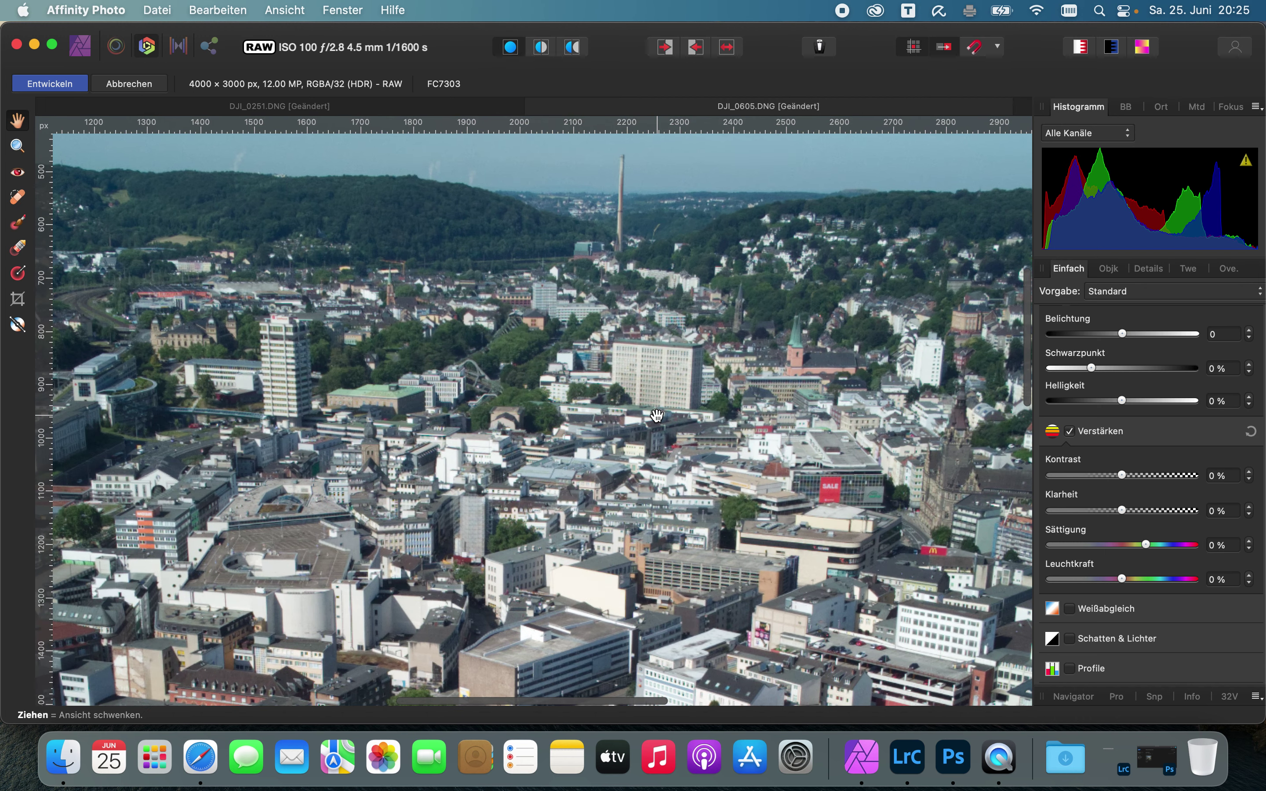
scroll(657, 415, up, 1)
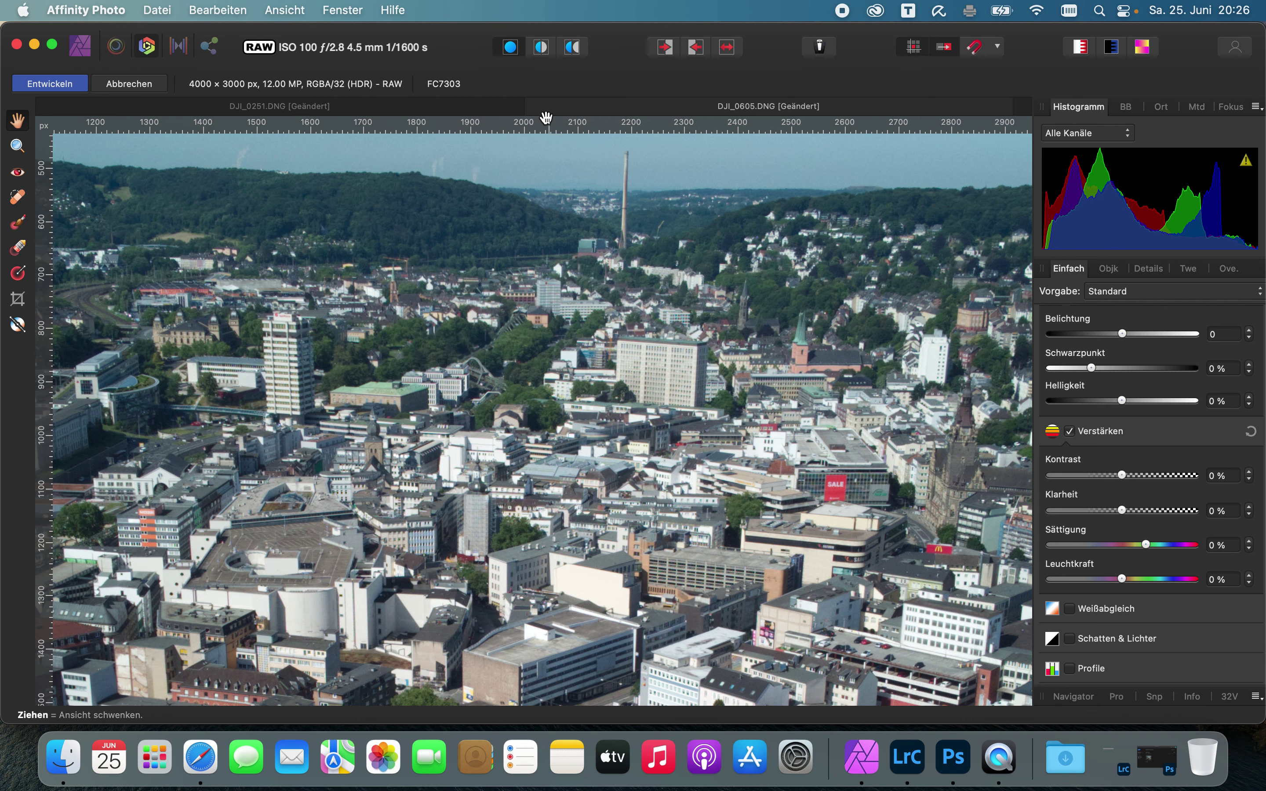
click(400, 108)
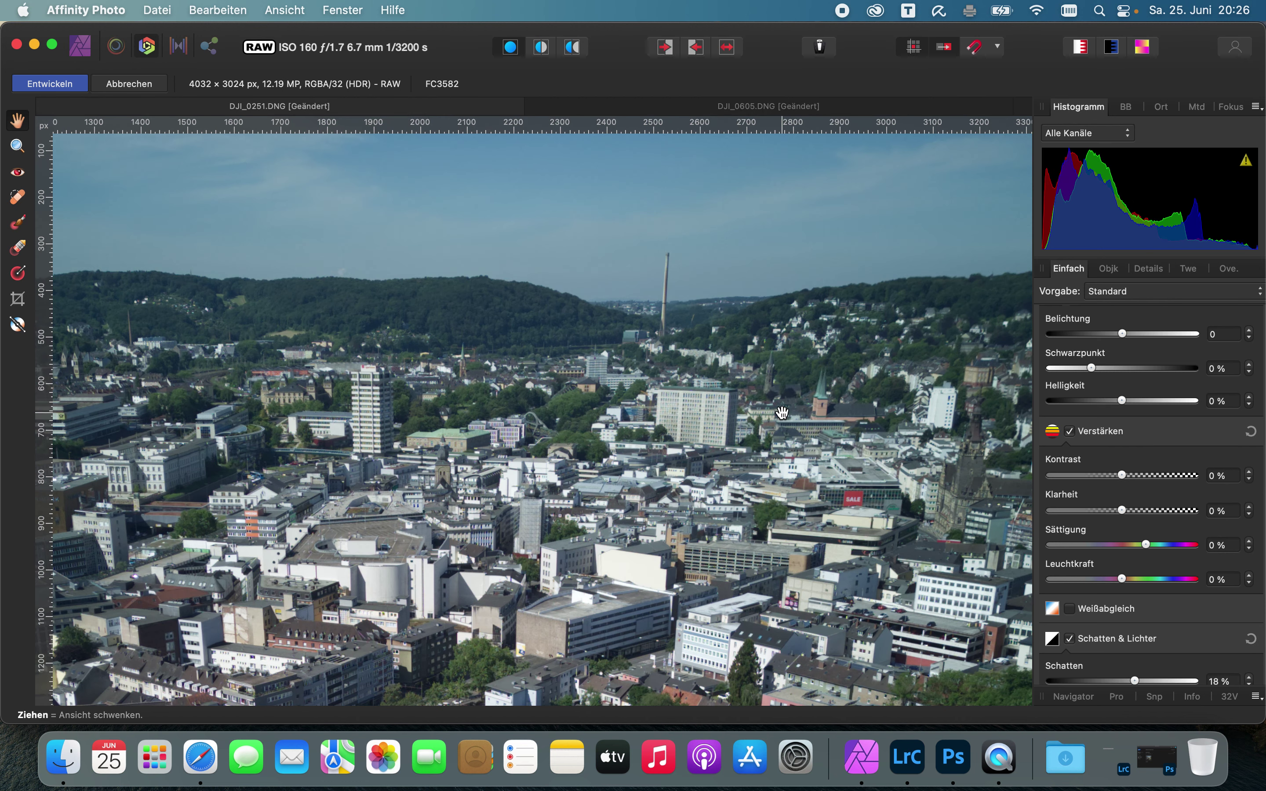
click(908, 769)
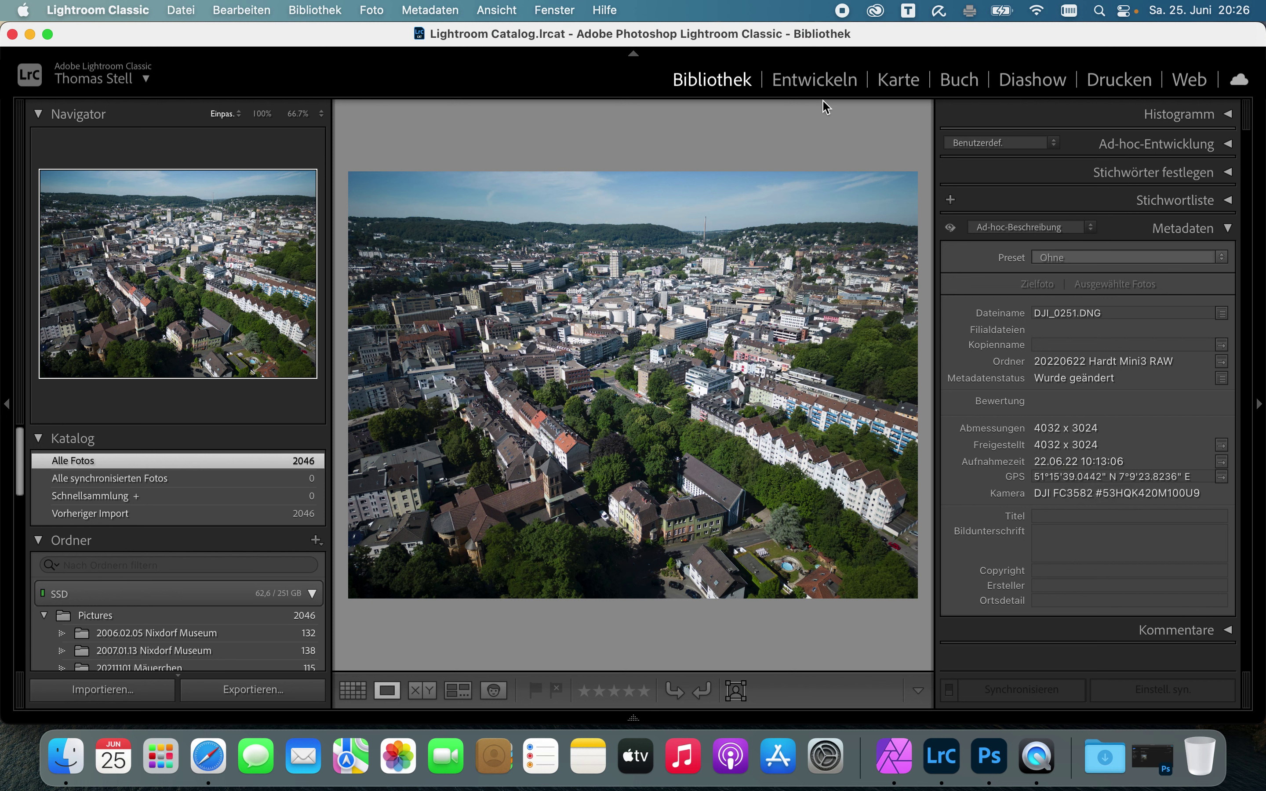
Open DJI_0251.DNG in Develop, zoom in and out, and bring up the loupe overlay options.
click(816, 84)
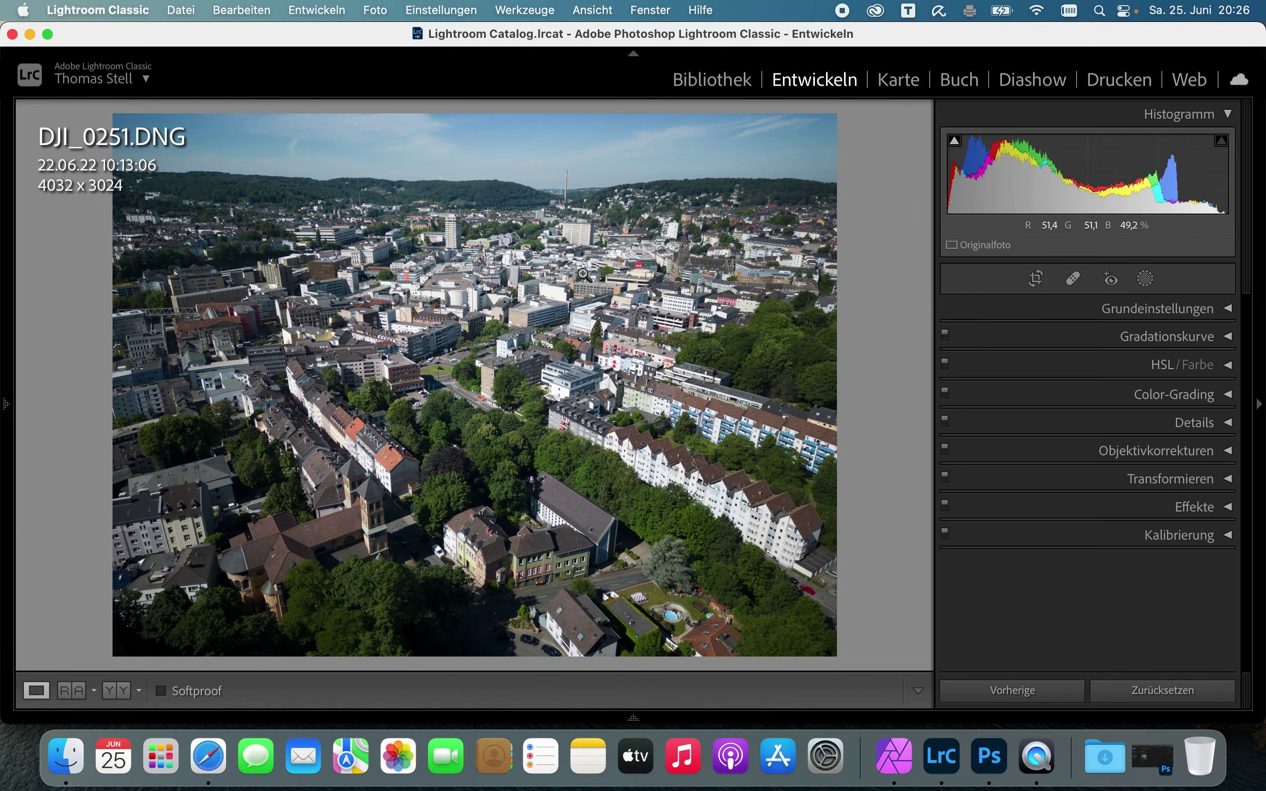
click(549, 238)
click(549, 238)
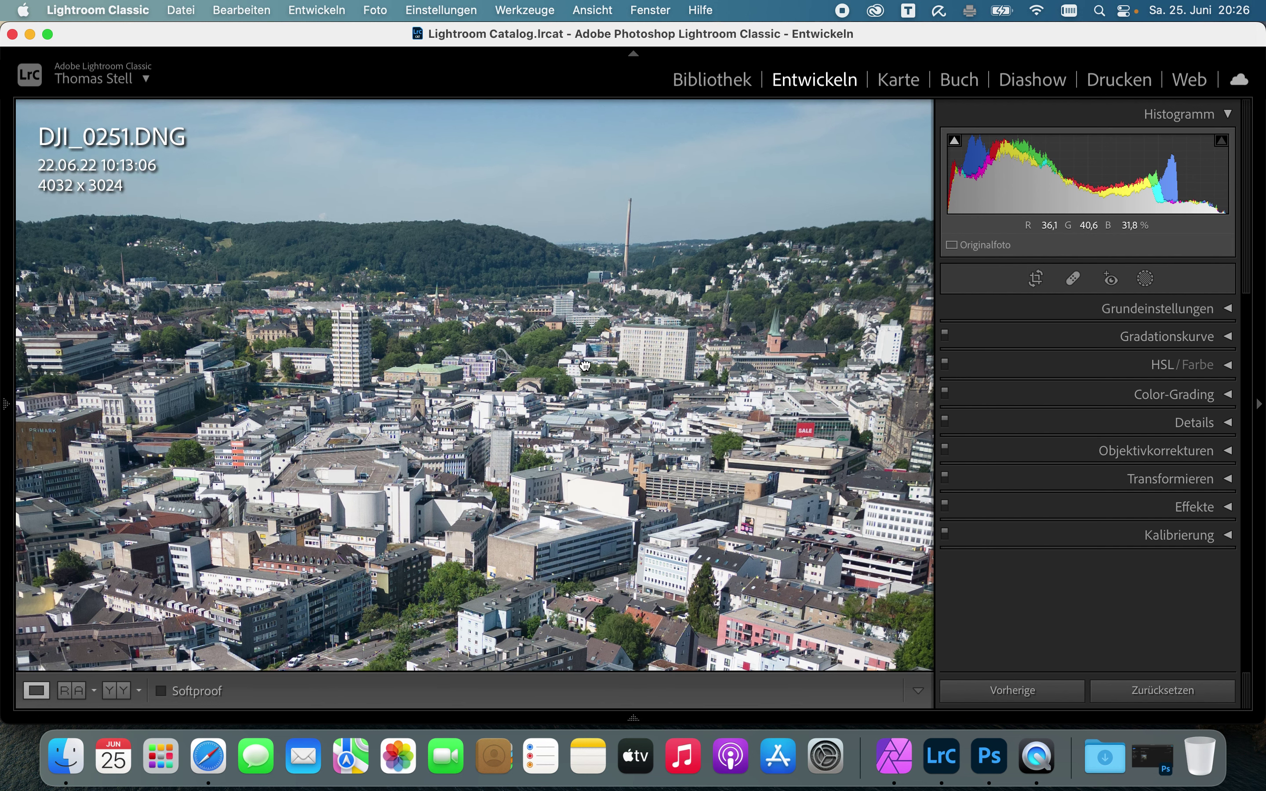
click(592, 10)
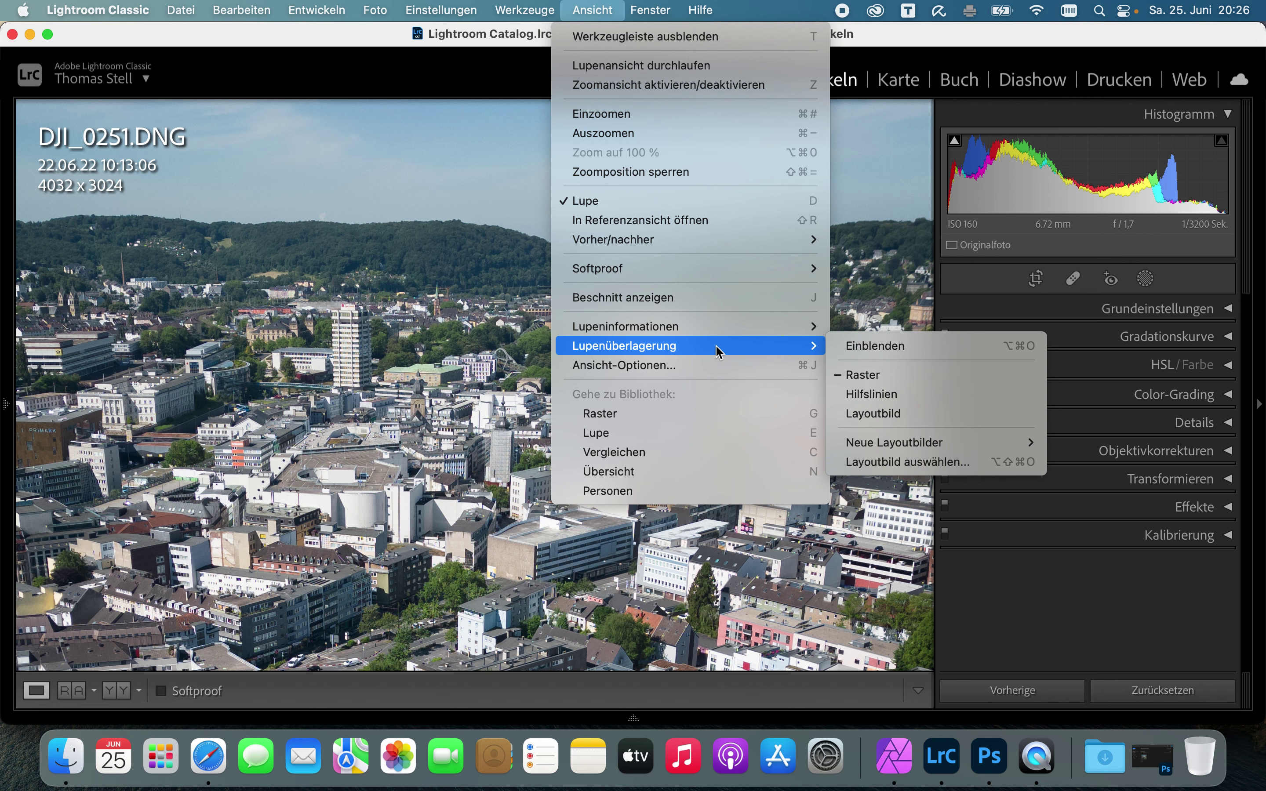
Add the Raster loupe overlay, zoom into the buildings and pan to the hills and chimney.
mouse_move(624, 346)
click(888, 375)
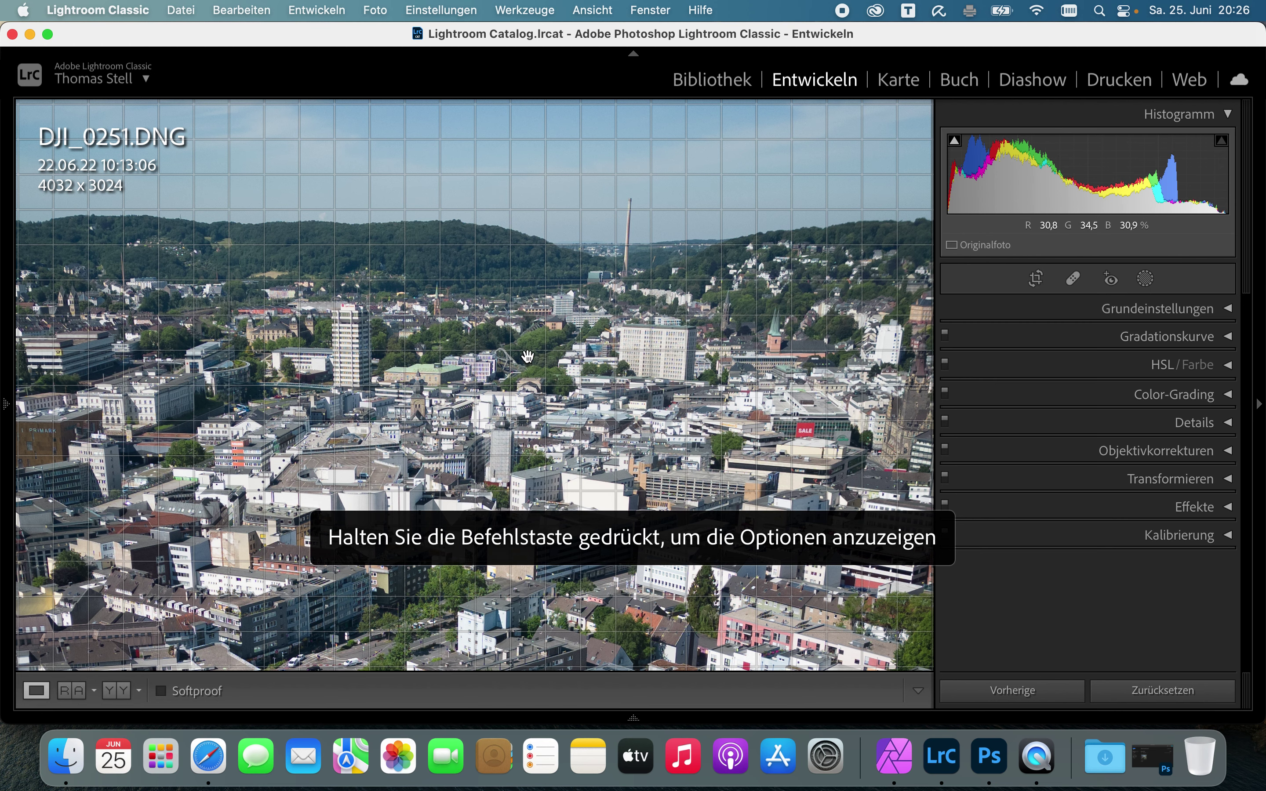
click(528, 356)
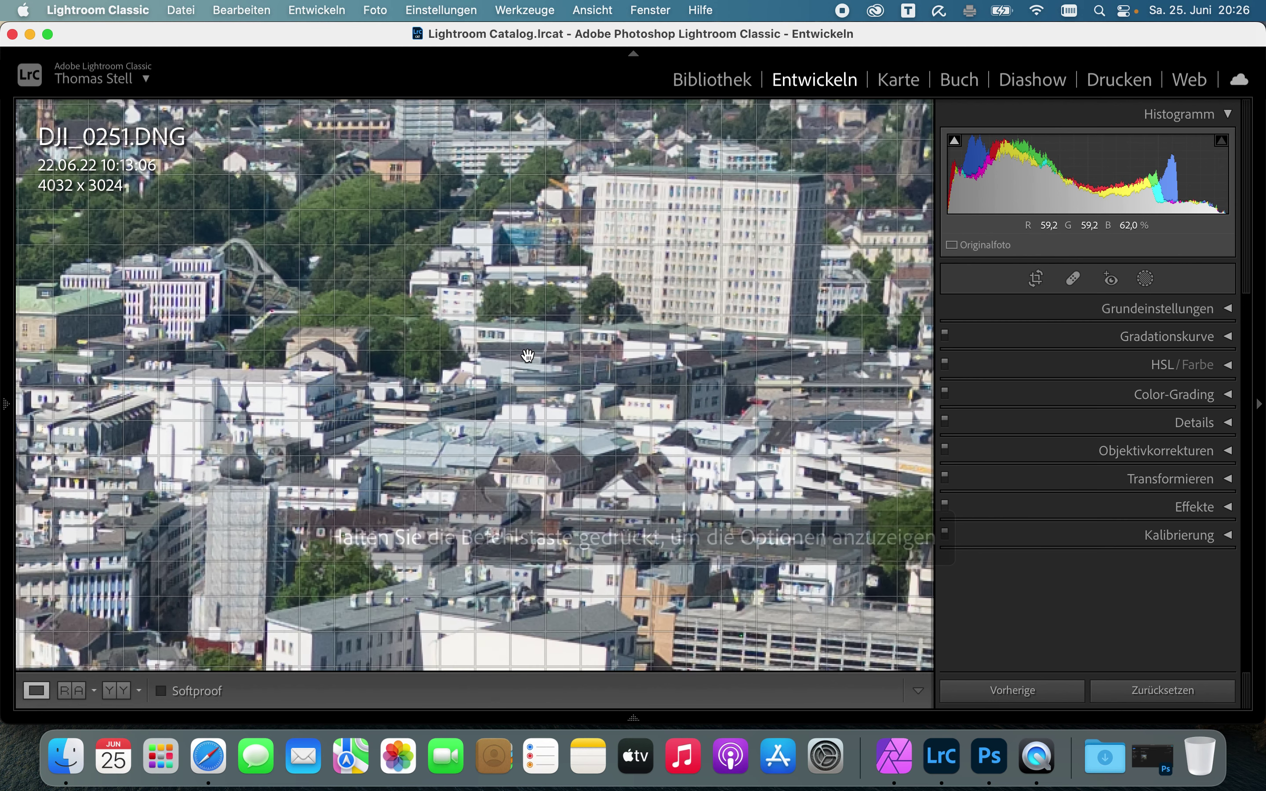
scroll(527, 356, down, 2)
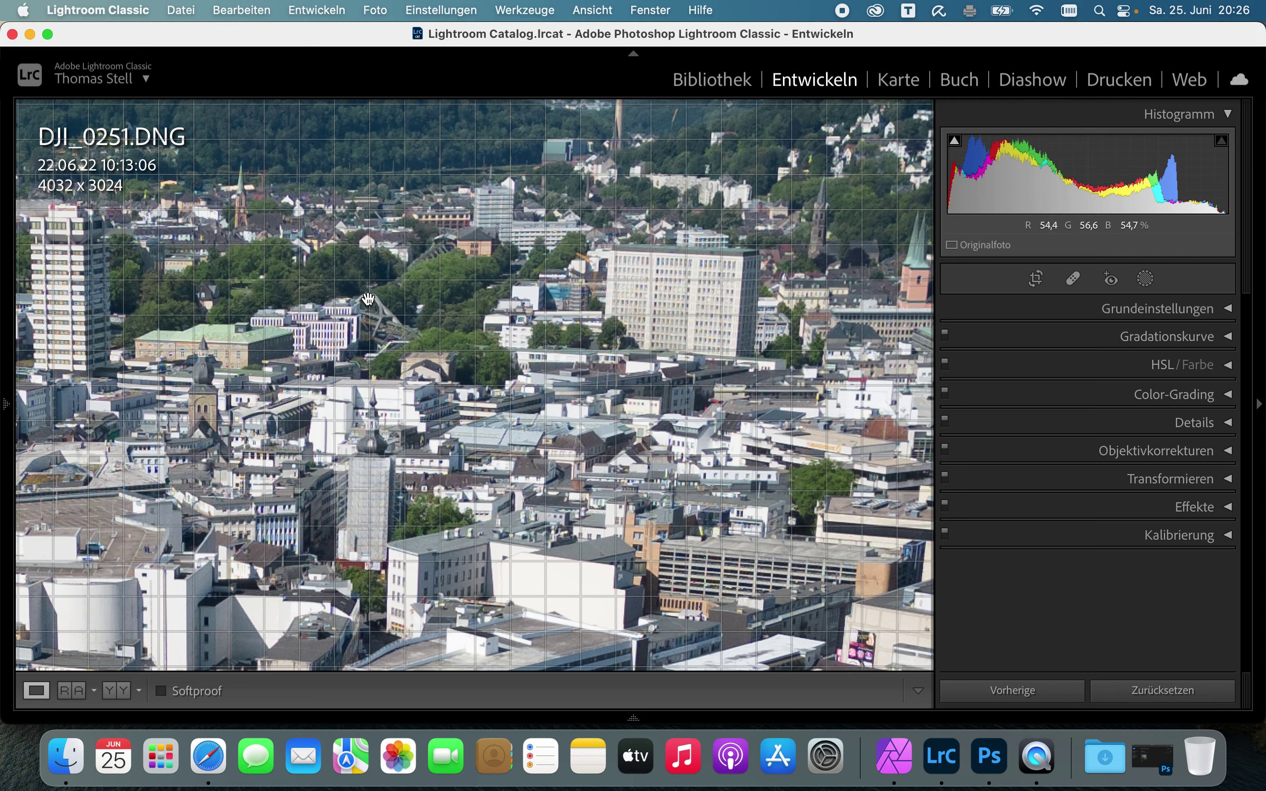
drag(368, 299, 450, 406)
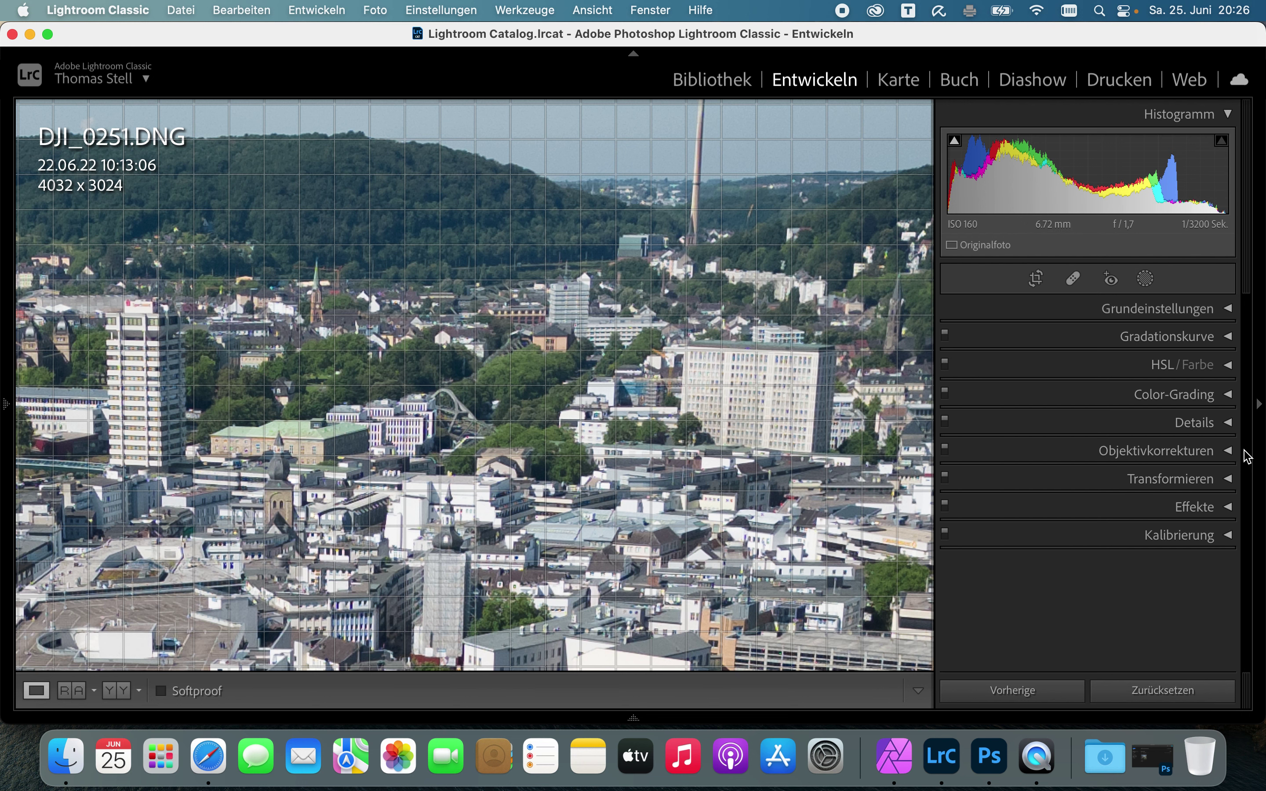
click(1227, 452)
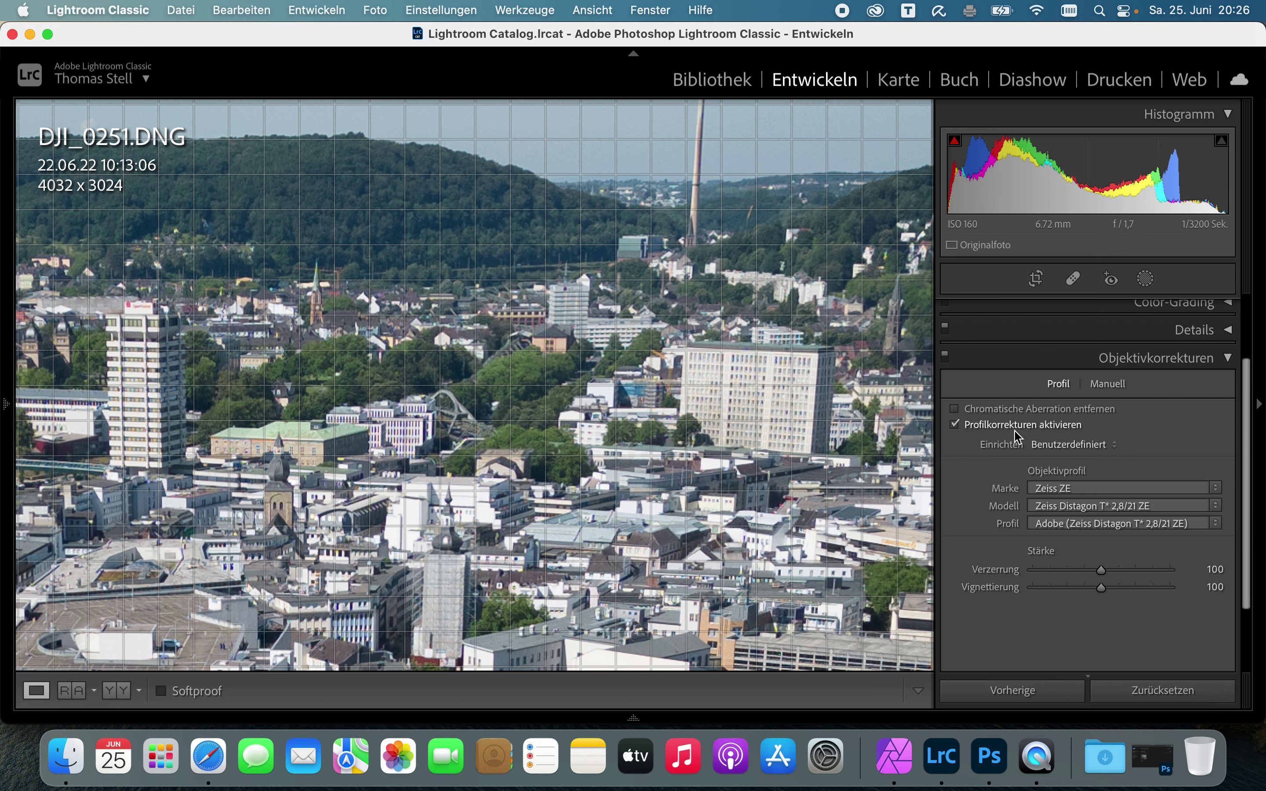
Set the lens profile Marke to DJI and Modell to PHANTOM 4 FC330.
click(1073, 489)
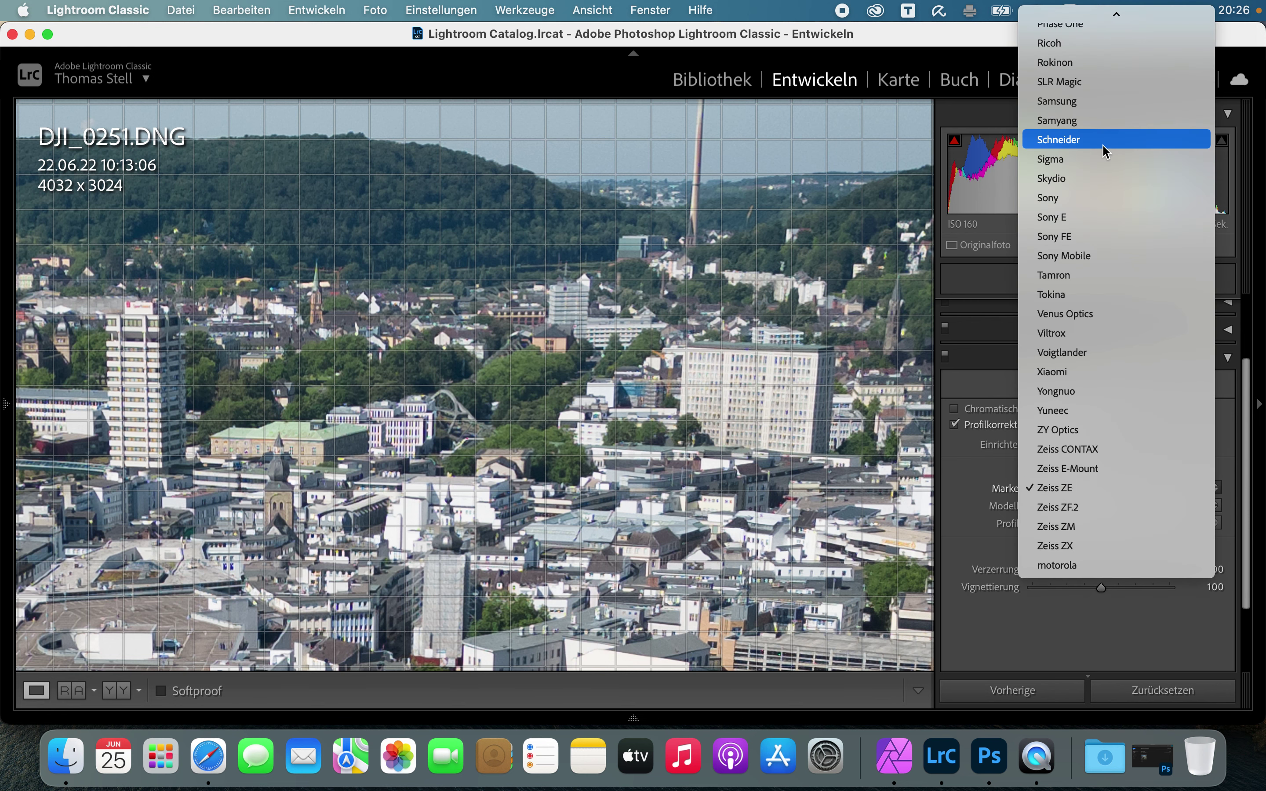
scroll(1095, 153, up, 10)
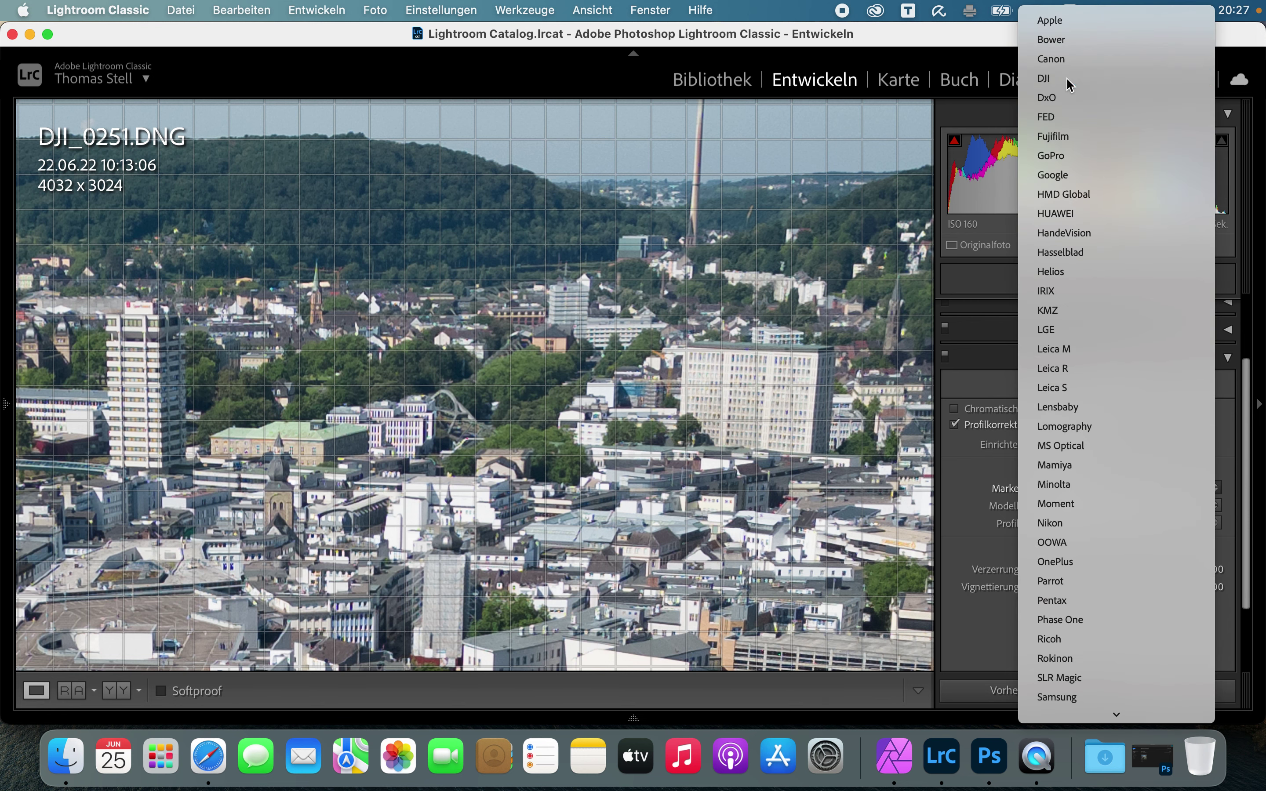
click(1095, 77)
click(1085, 506)
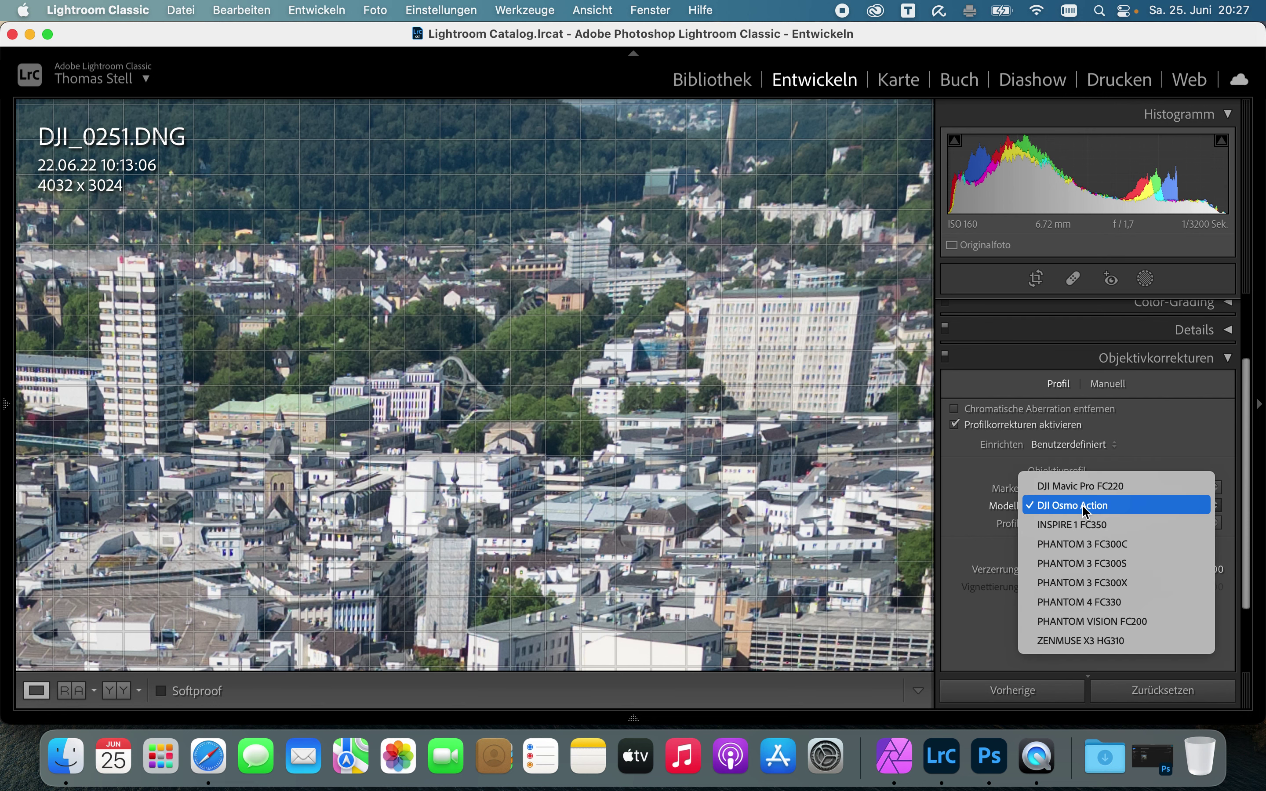
click(1098, 602)
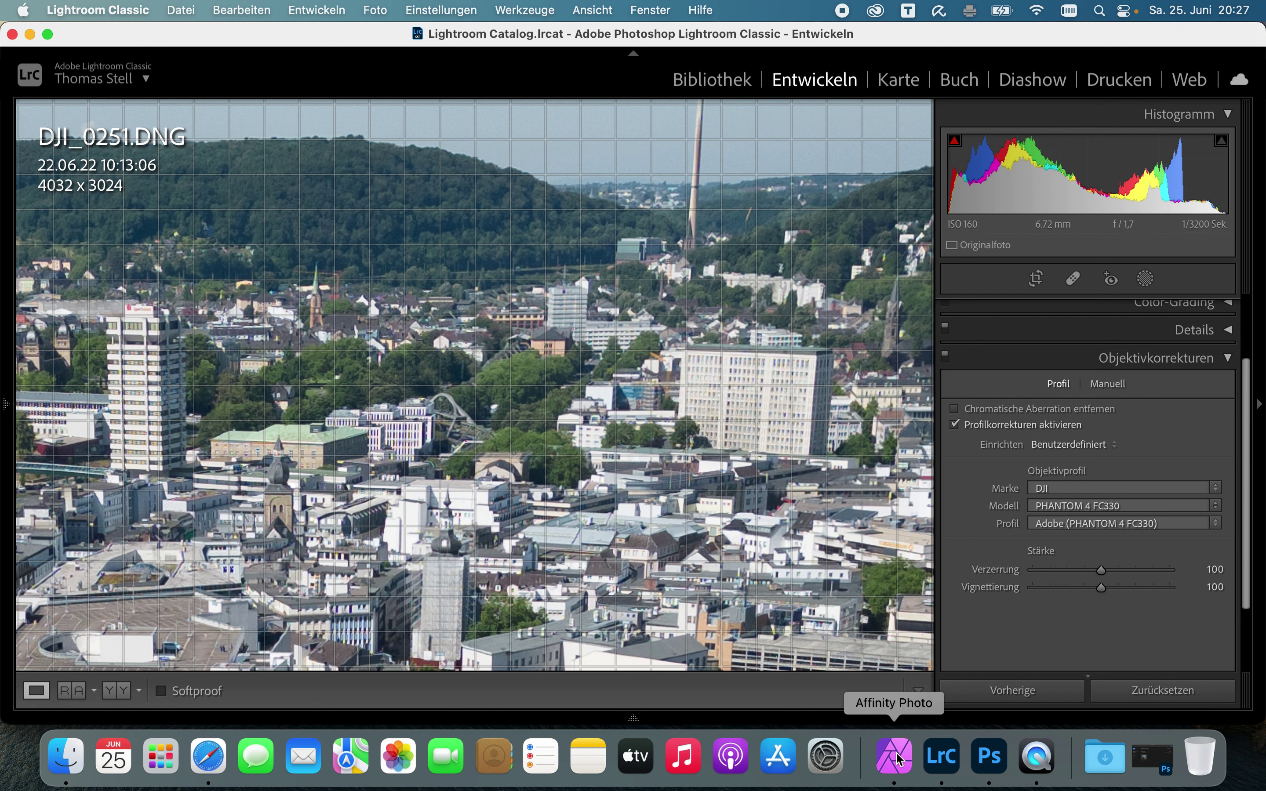
click(901, 767)
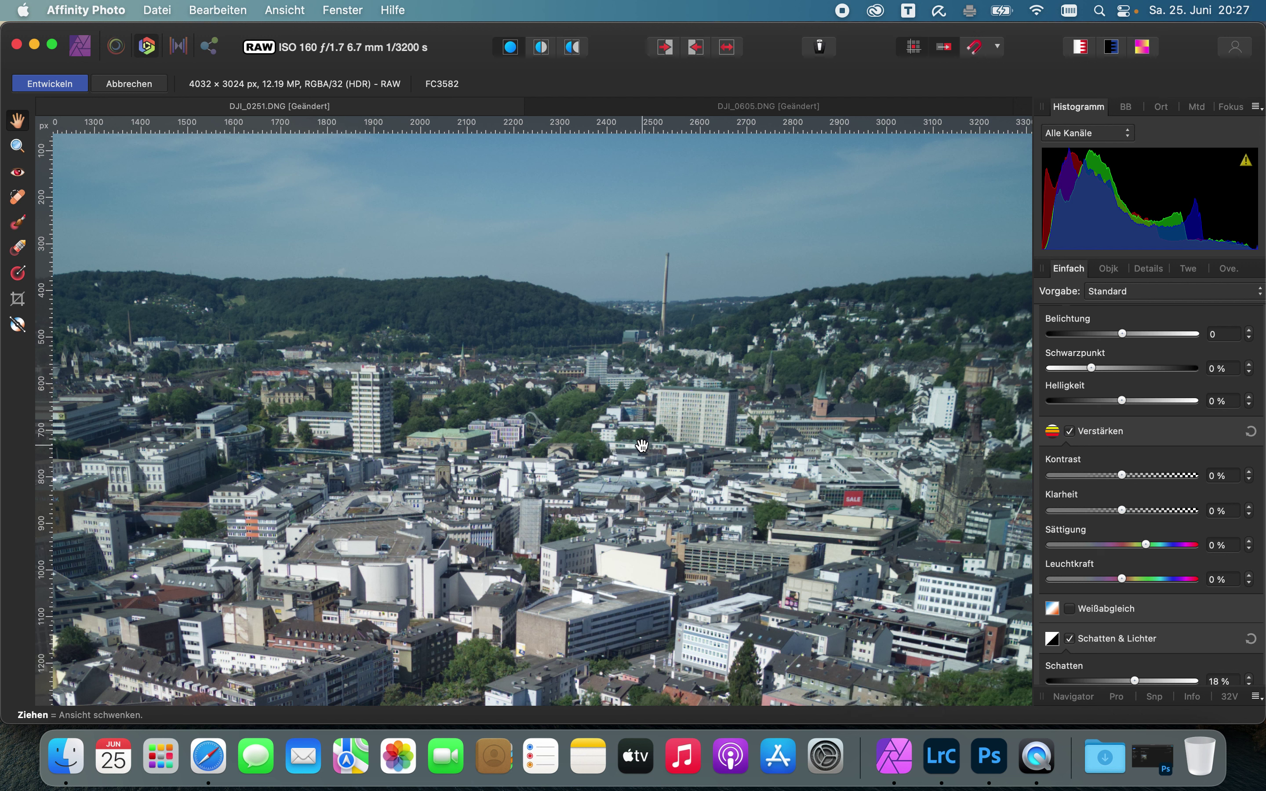
Show the Objektiv lens correction controls for DJI_0251.DNG in Affinity Photo.
click(1109, 269)
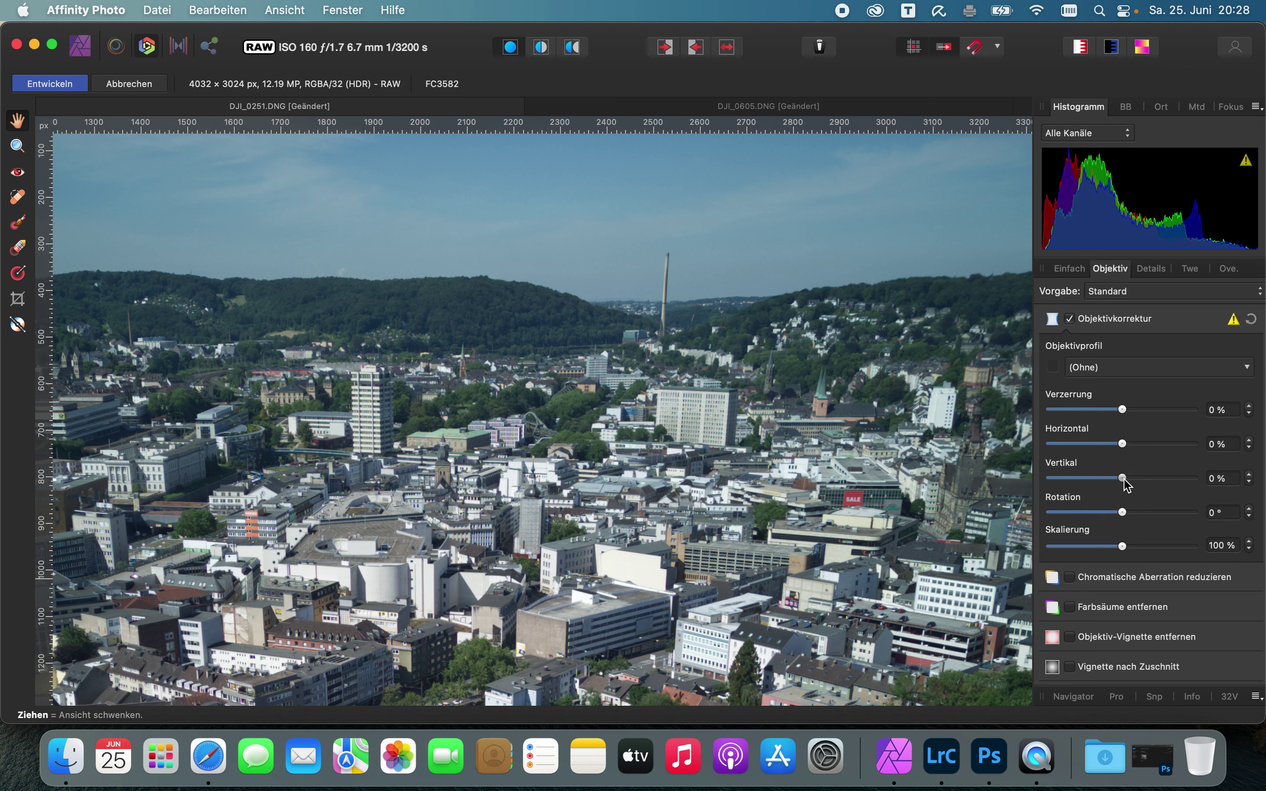
Set Vertikal perspective to 41% and Rotation to -0,3° with the grid overlay shown.
mouse_move(1123, 478)
mouse_down()
mouse_move(1142, 478)
mouse_move(1115, 478)
mouse_up()
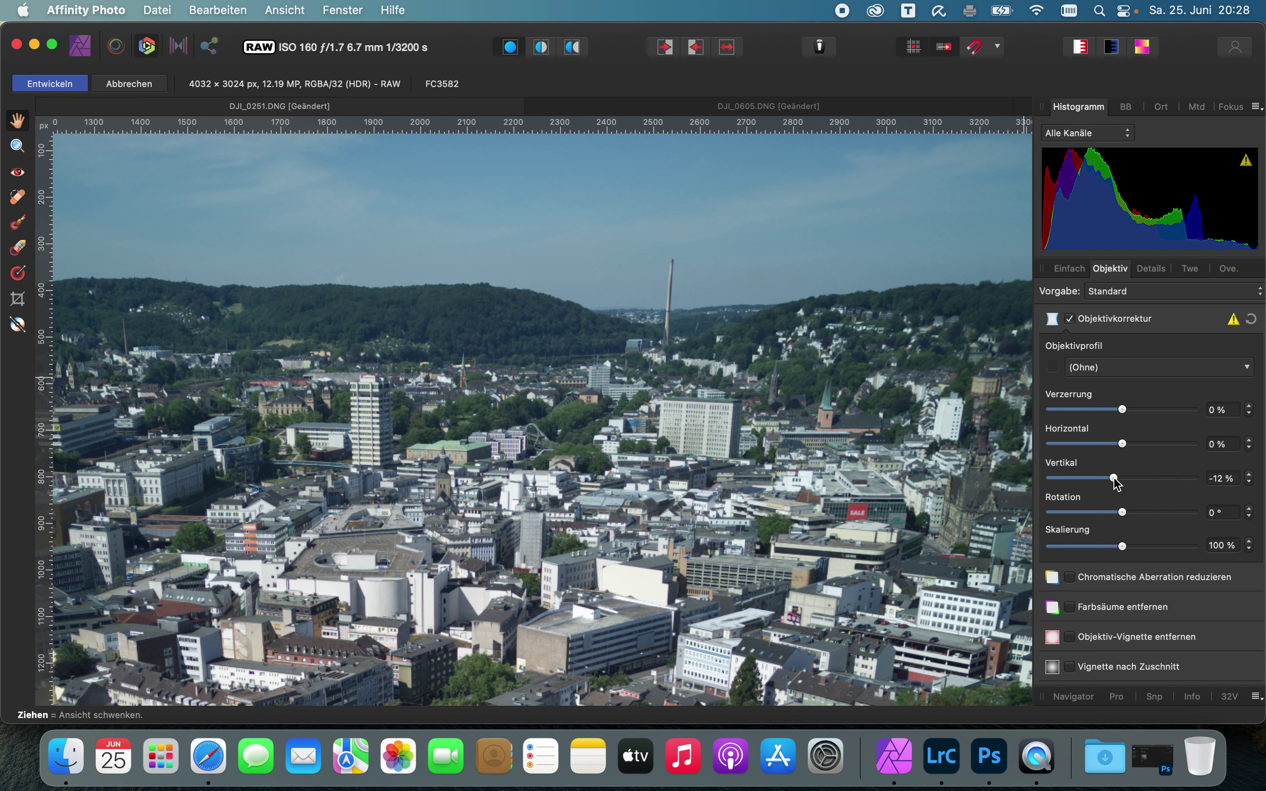
click(285, 10)
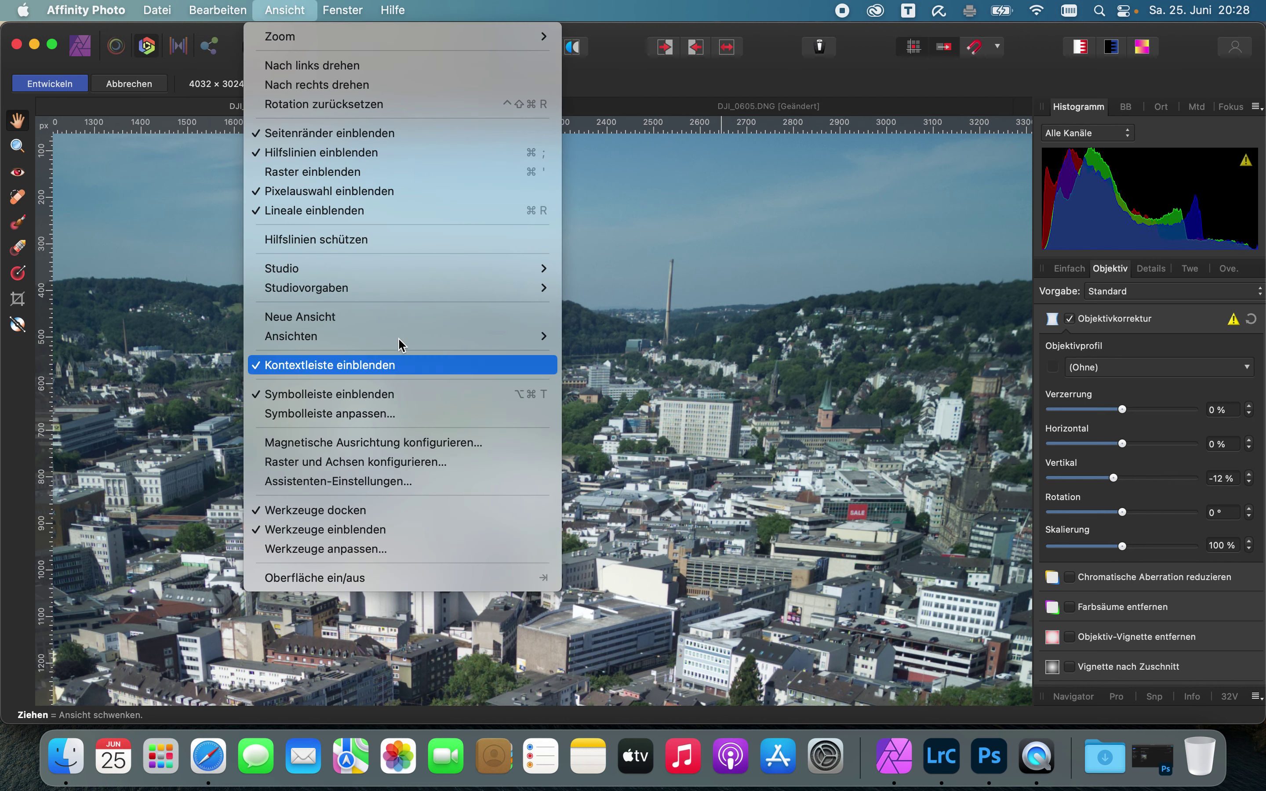
click(394, 176)
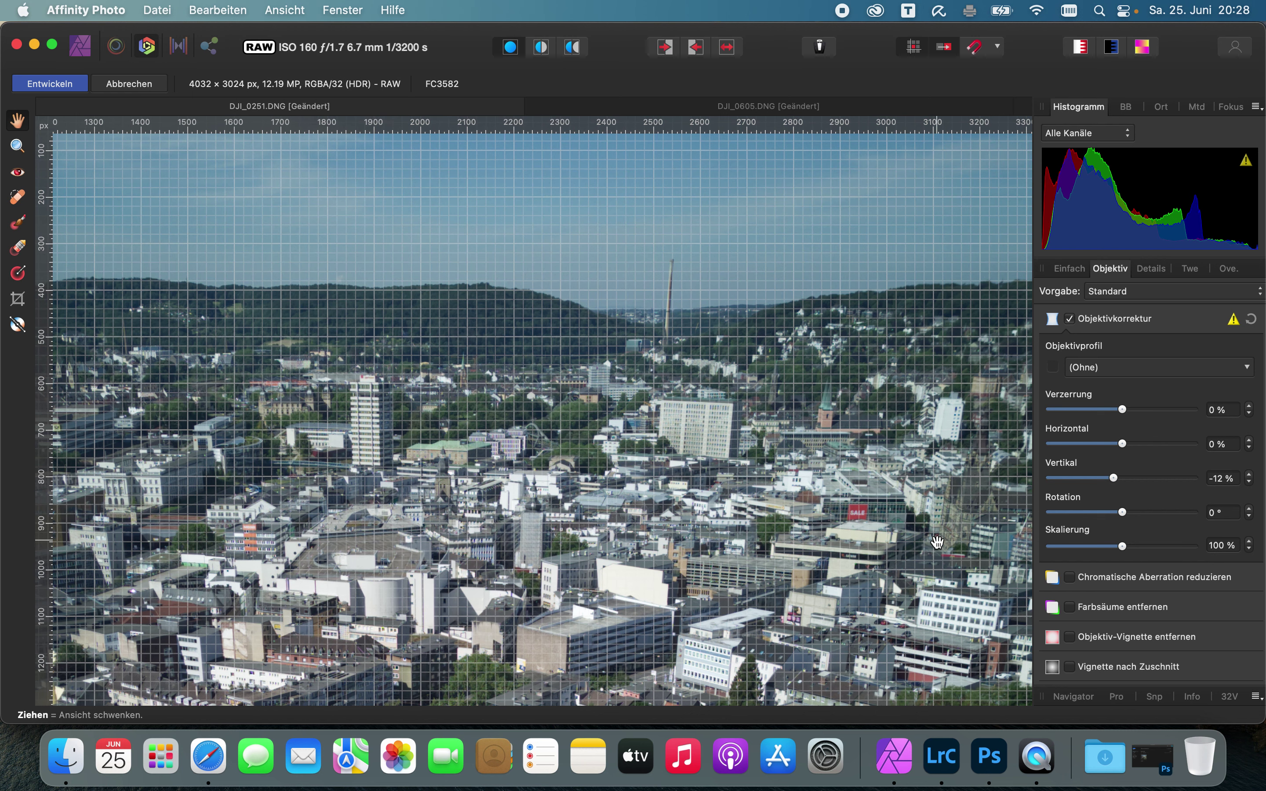
drag(1115, 478, 1150, 482)
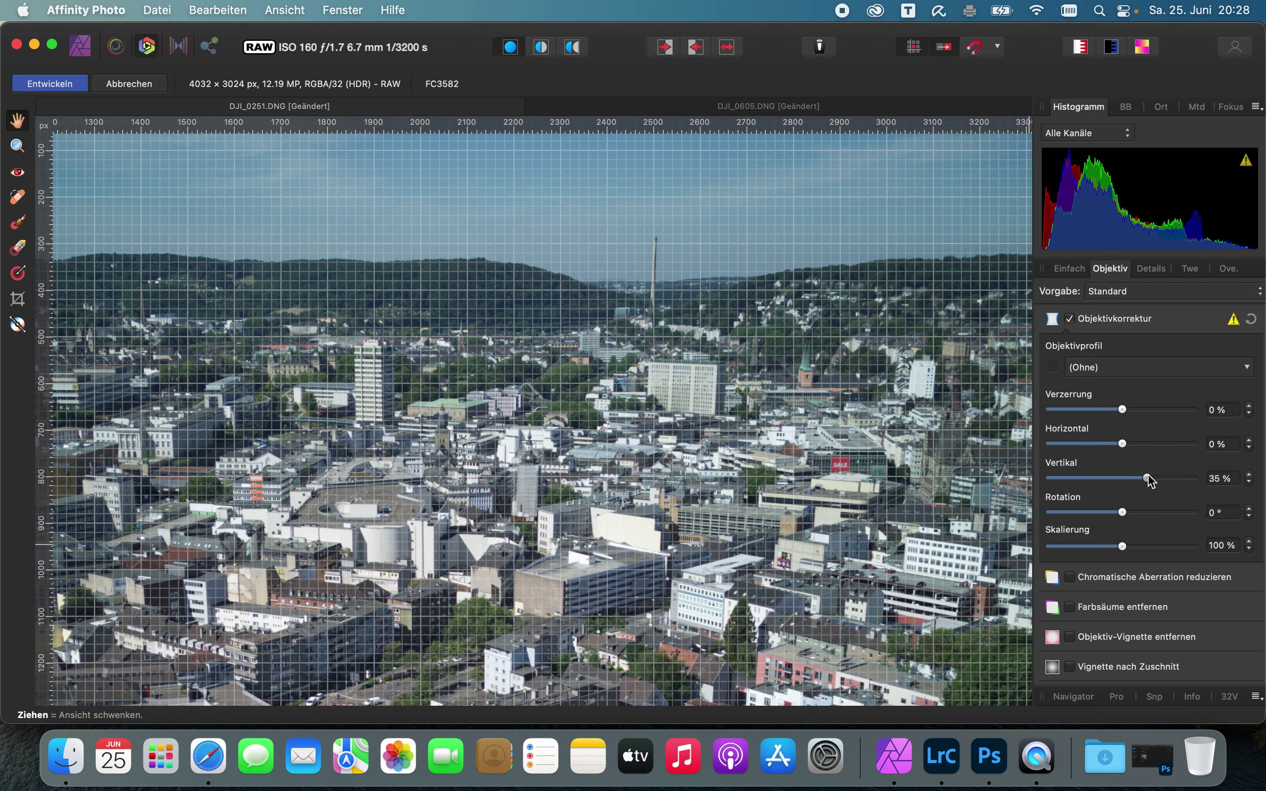
drag(1151, 482, 1154, 481)
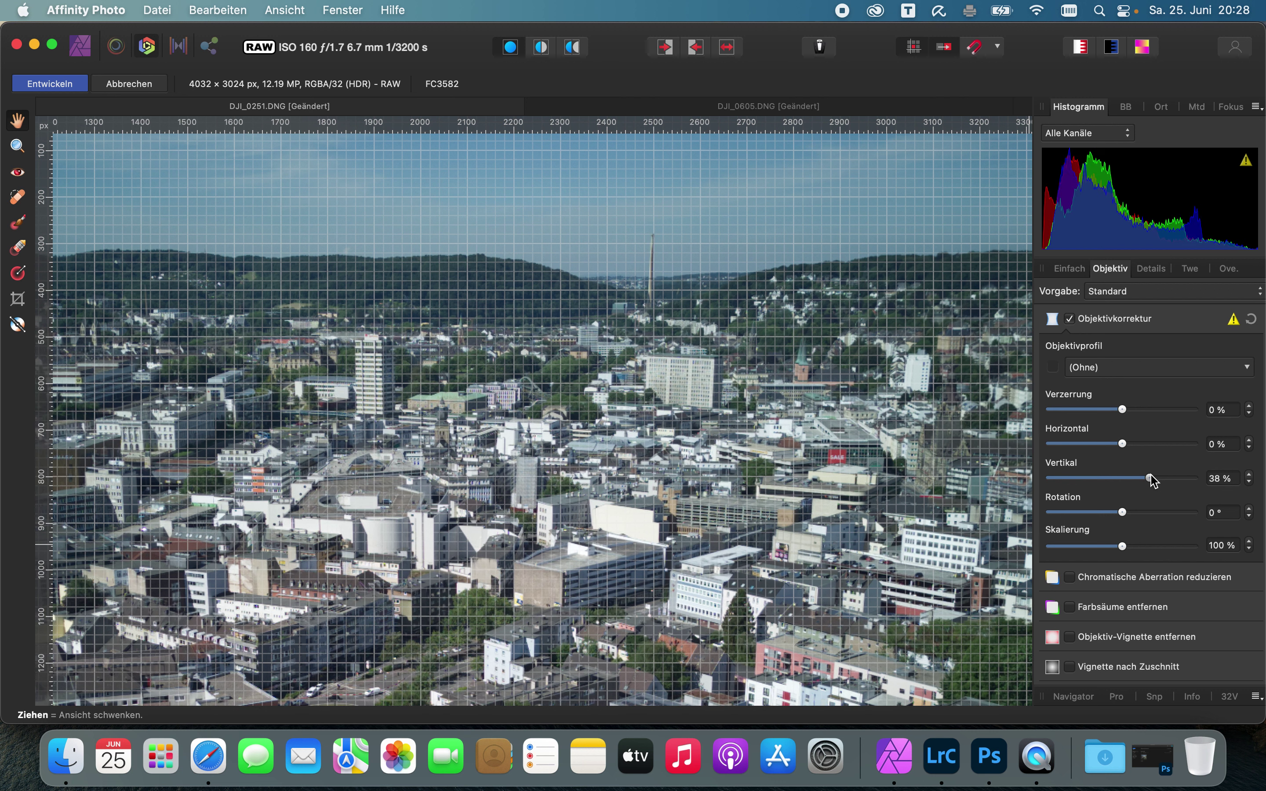
drag(1154, 481, 1157, 481)
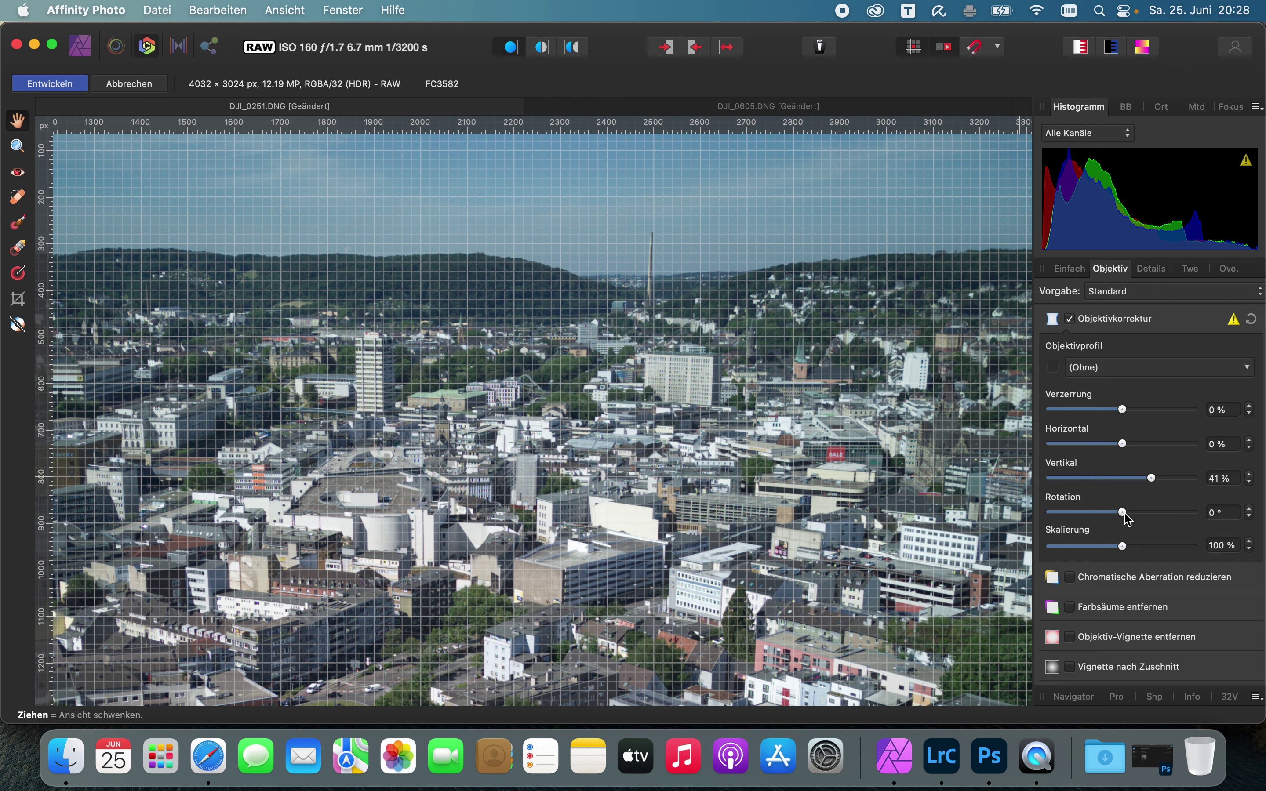
drag(1125, 514, 1123, 515)
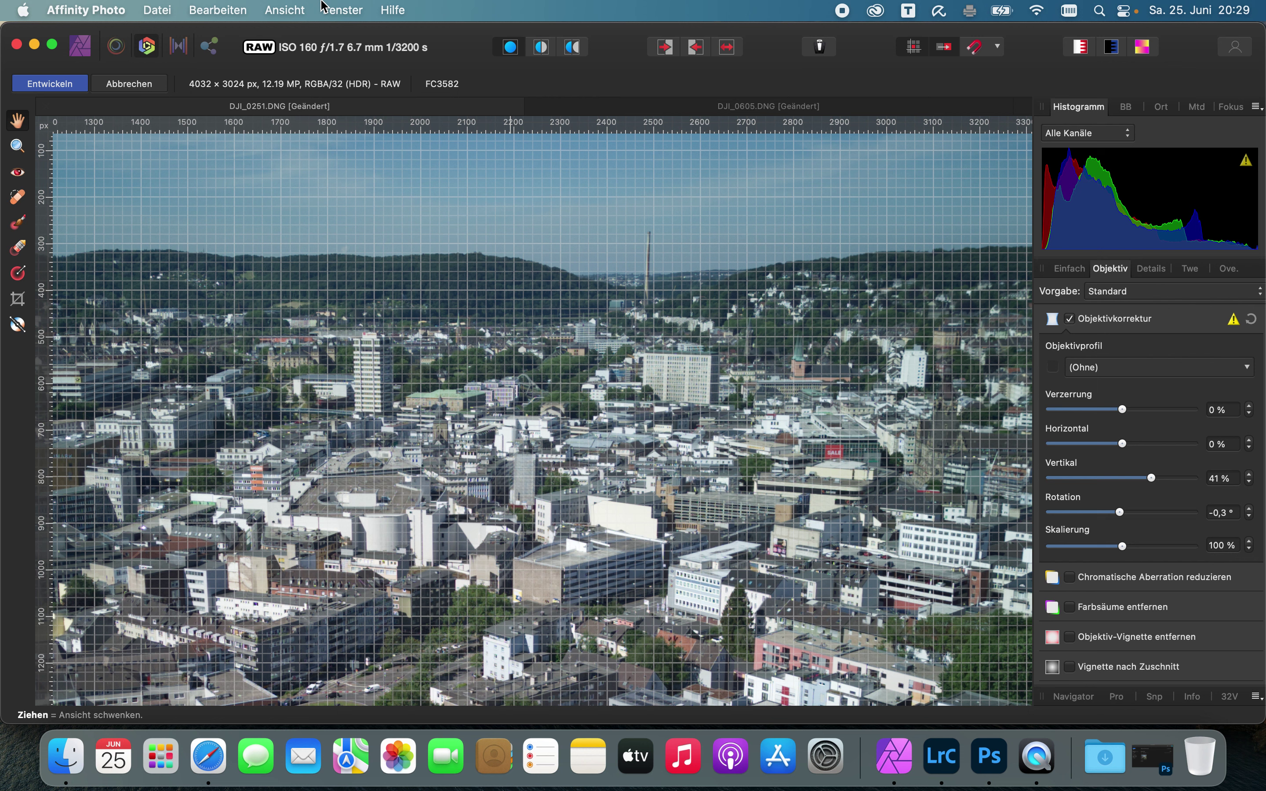
click(274, 12)
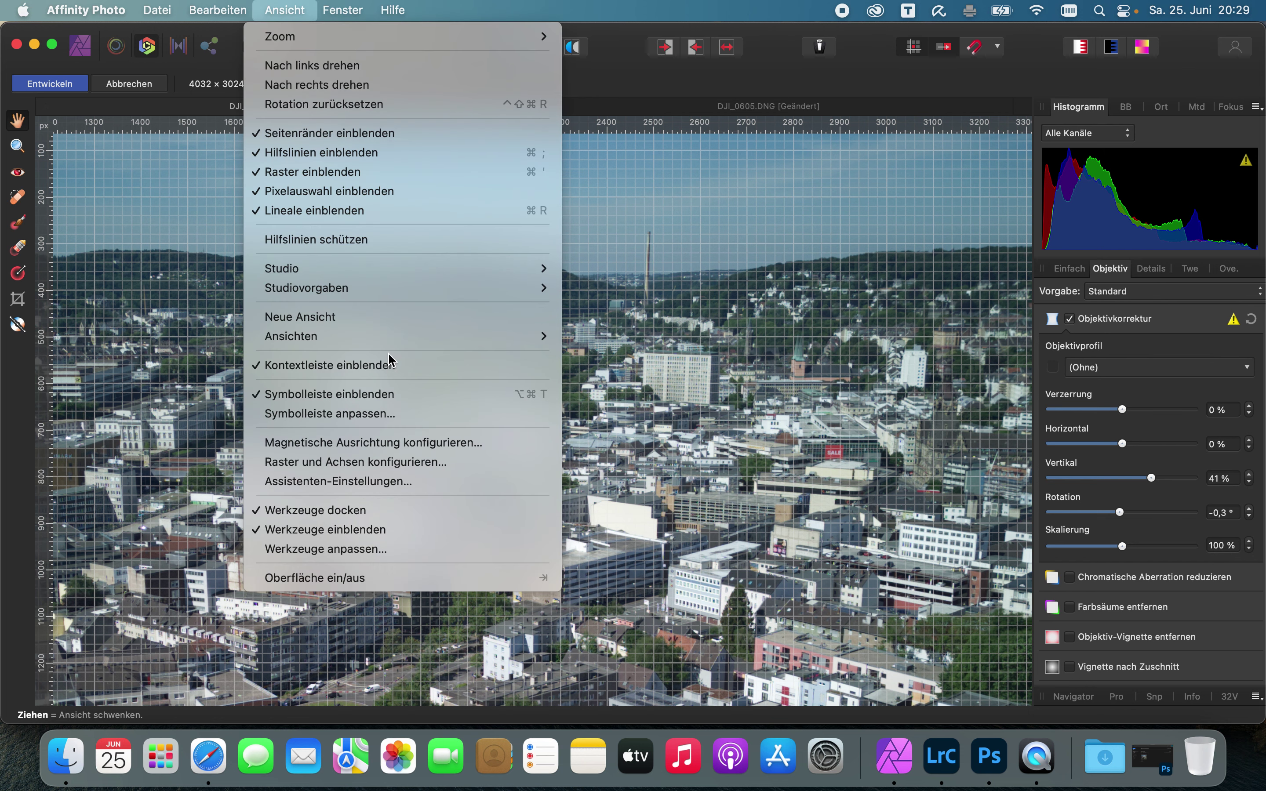
mouse_move(285, 10)
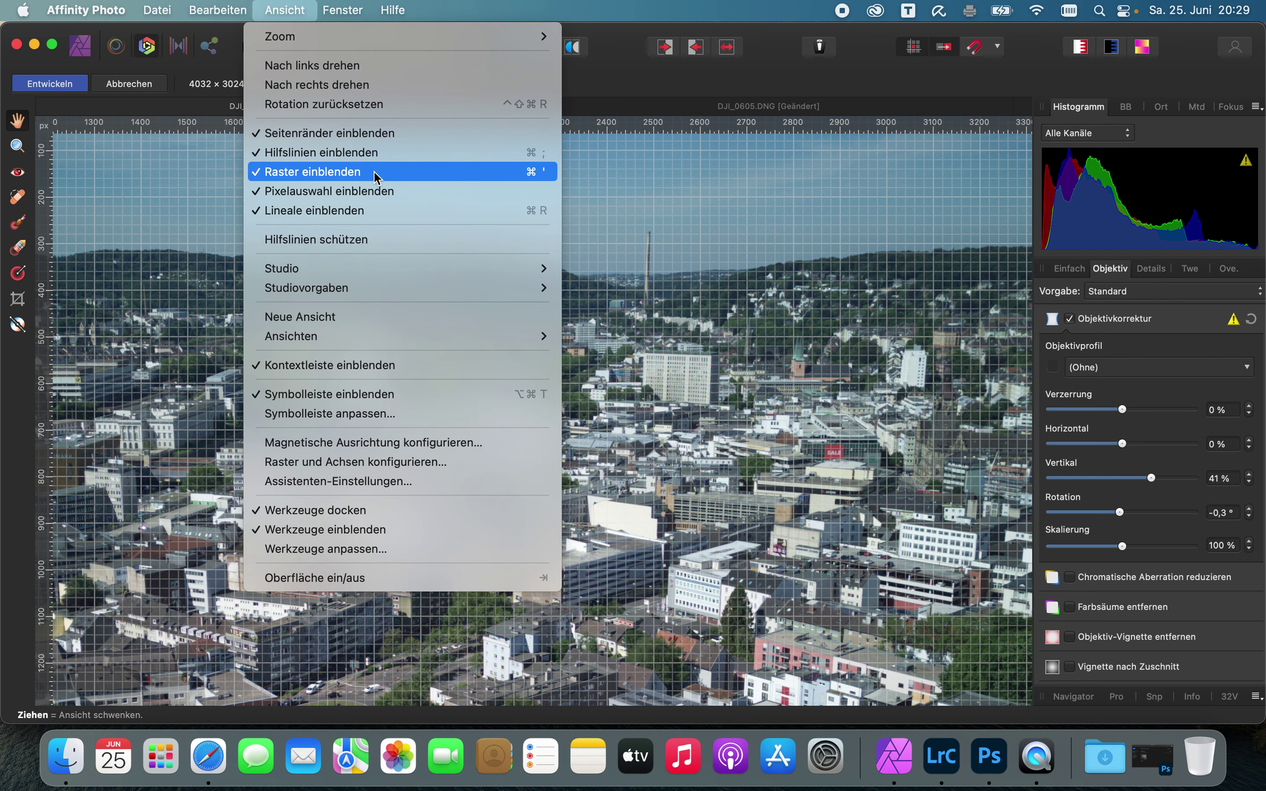
click(375, 173)
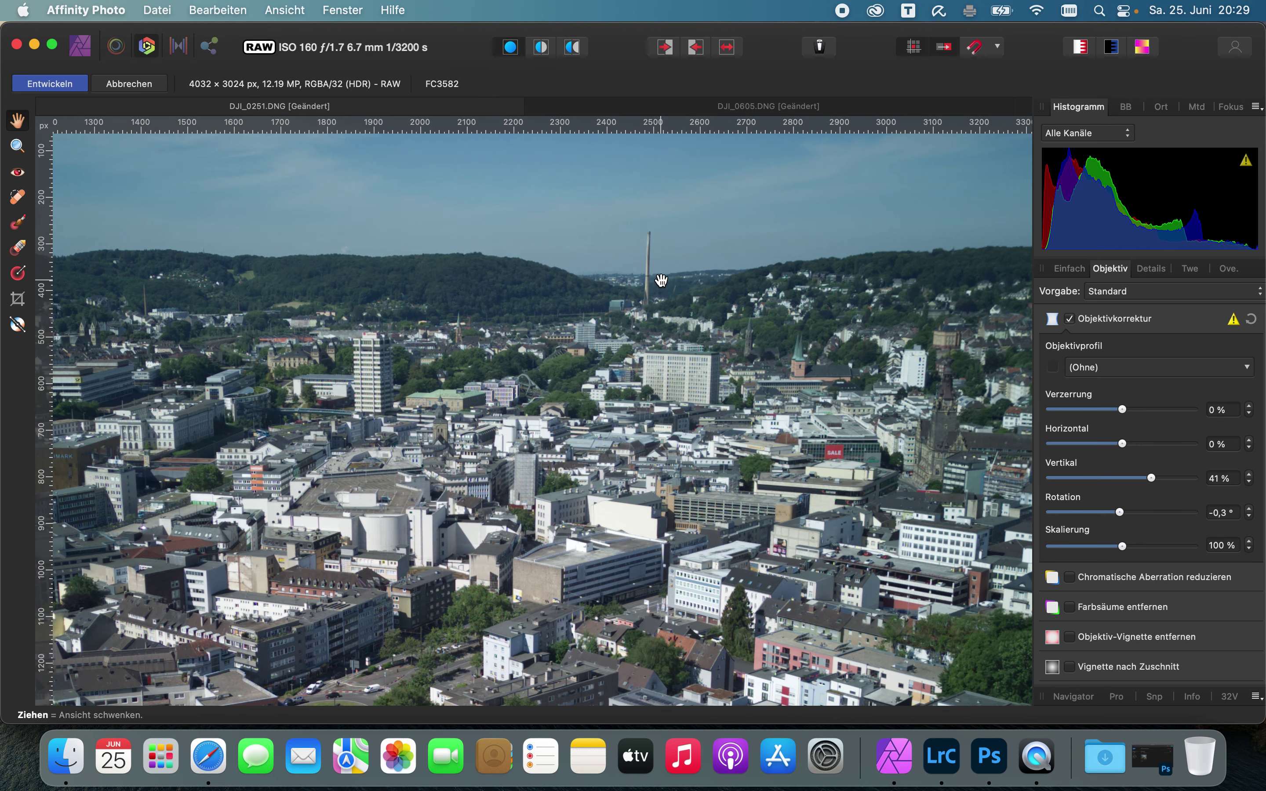
click(229, 12)
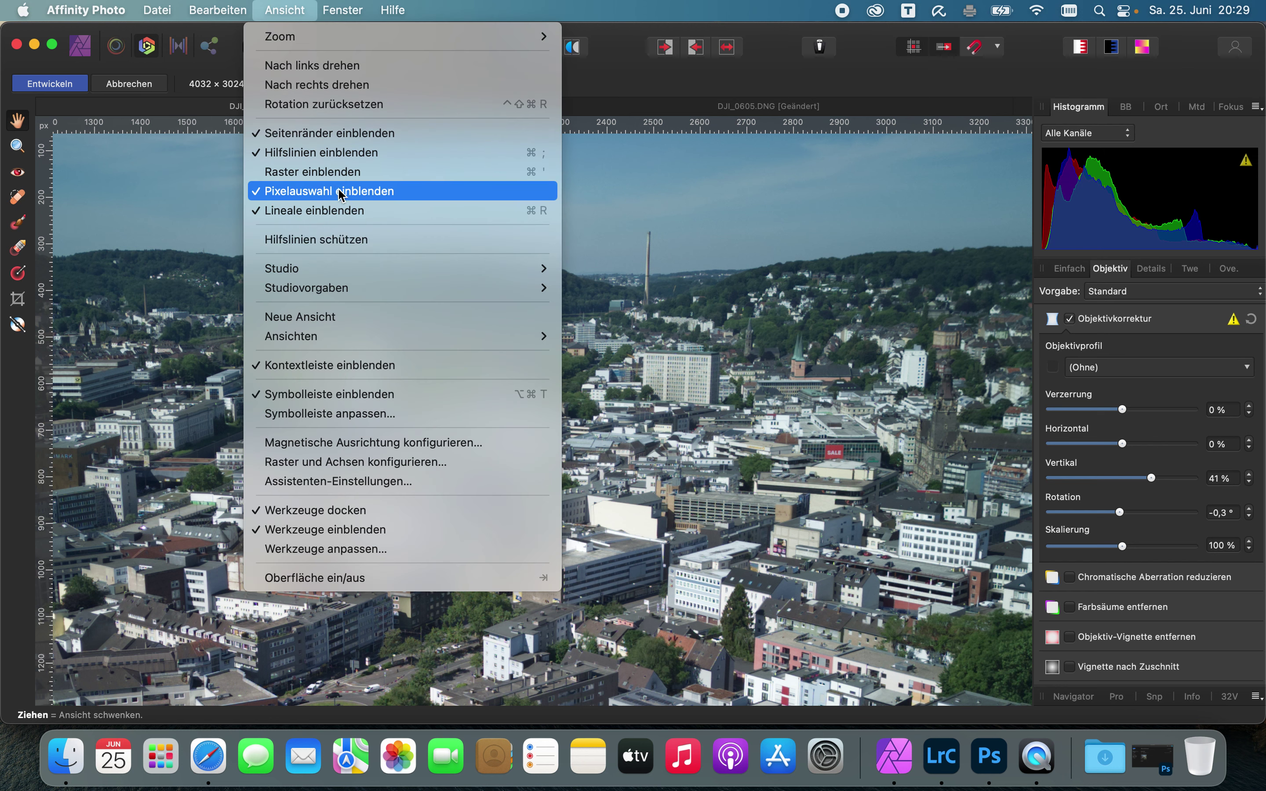
click(338, 172)
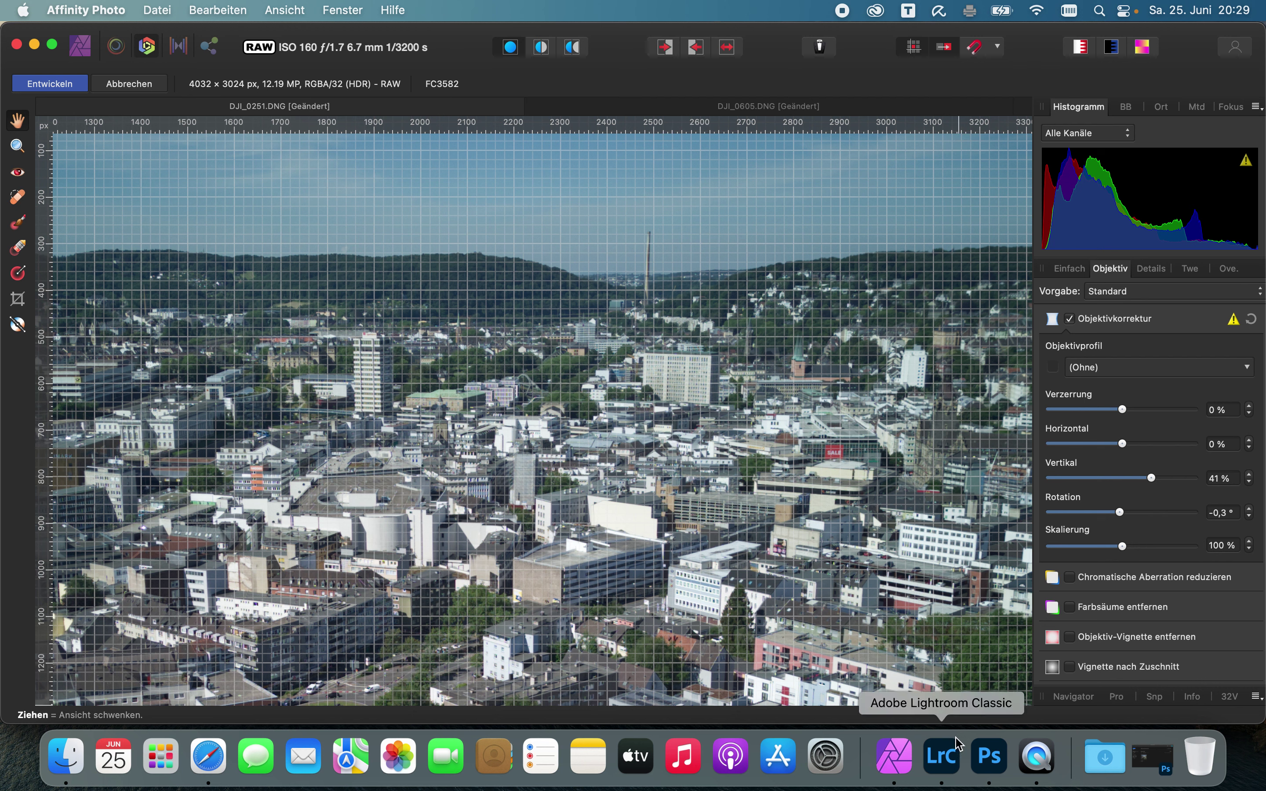
click(942, 756)
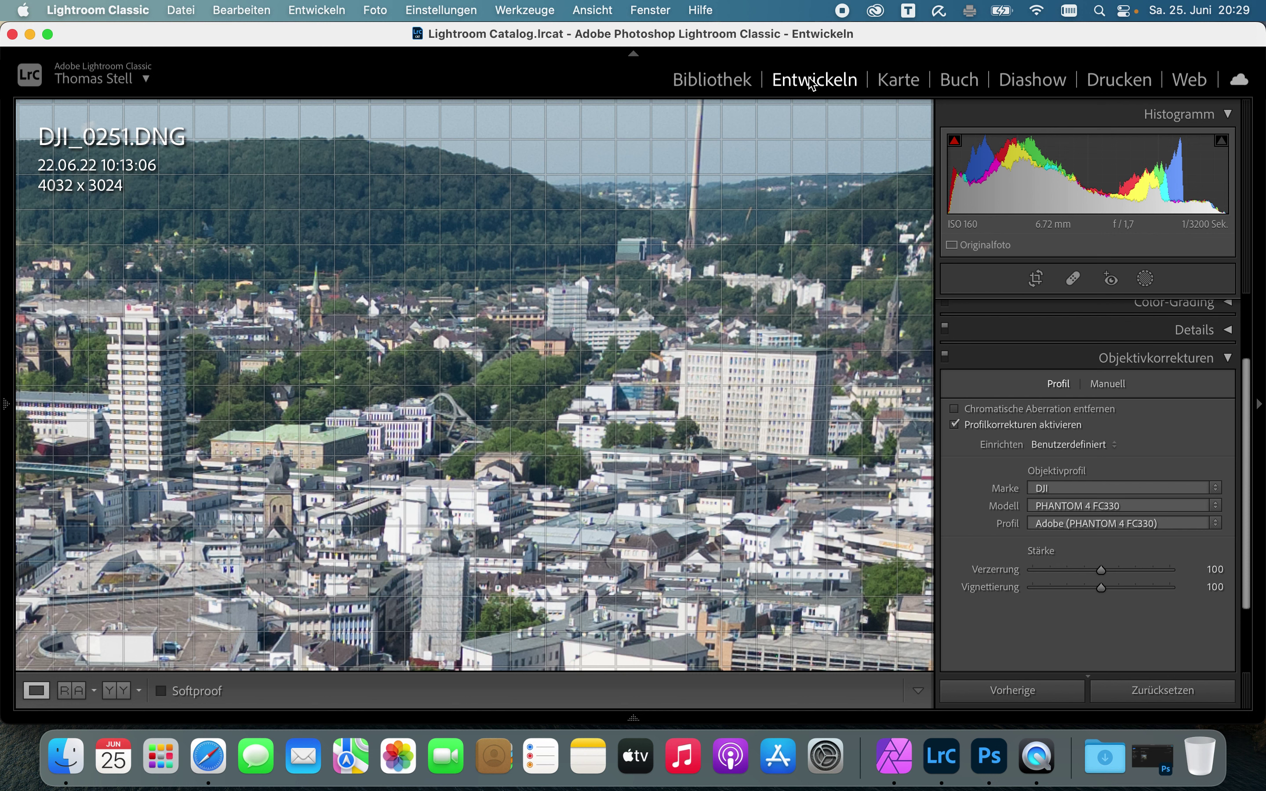
Review the Manuell lens correction settings for DJI_0251.DNG, then collapse Objektivkorrekturen.
click(1116, 385)
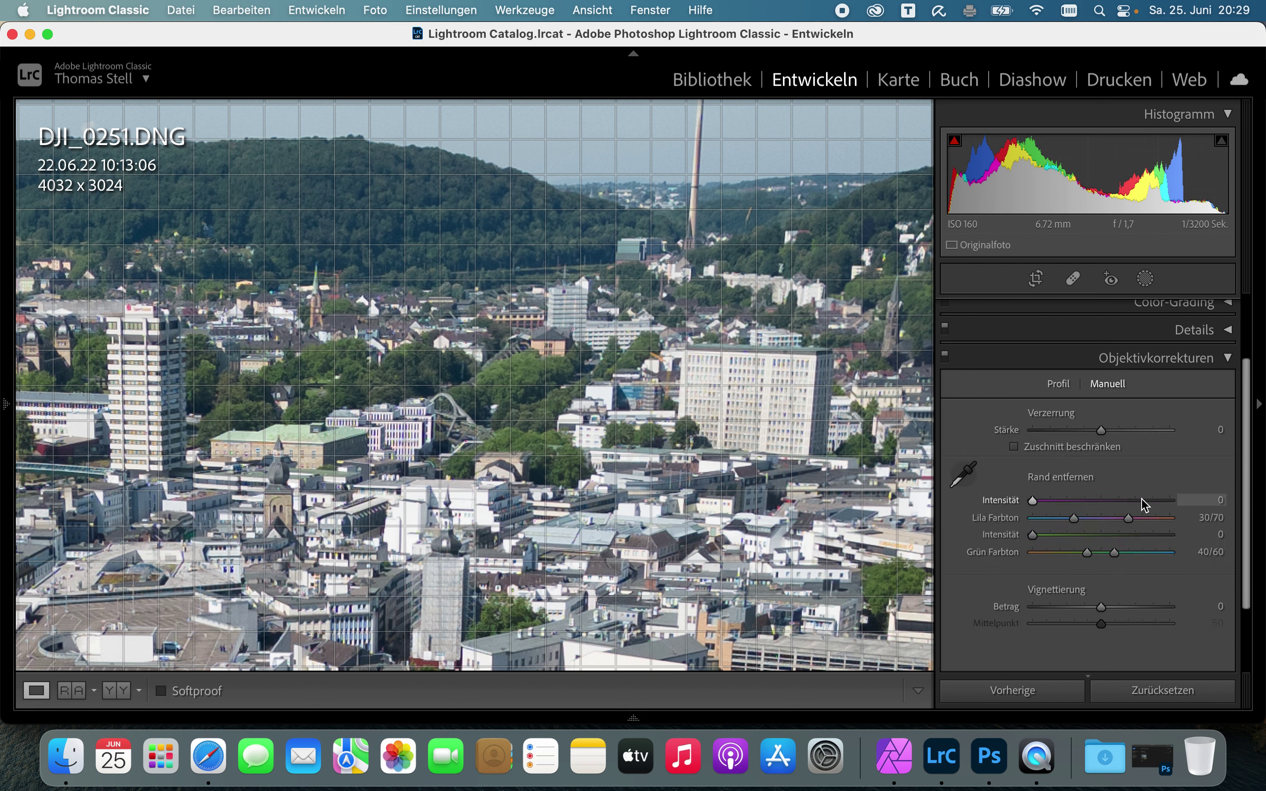
scroll(1145, 504, down, 3)
scroll(1145, 503, up, 7)
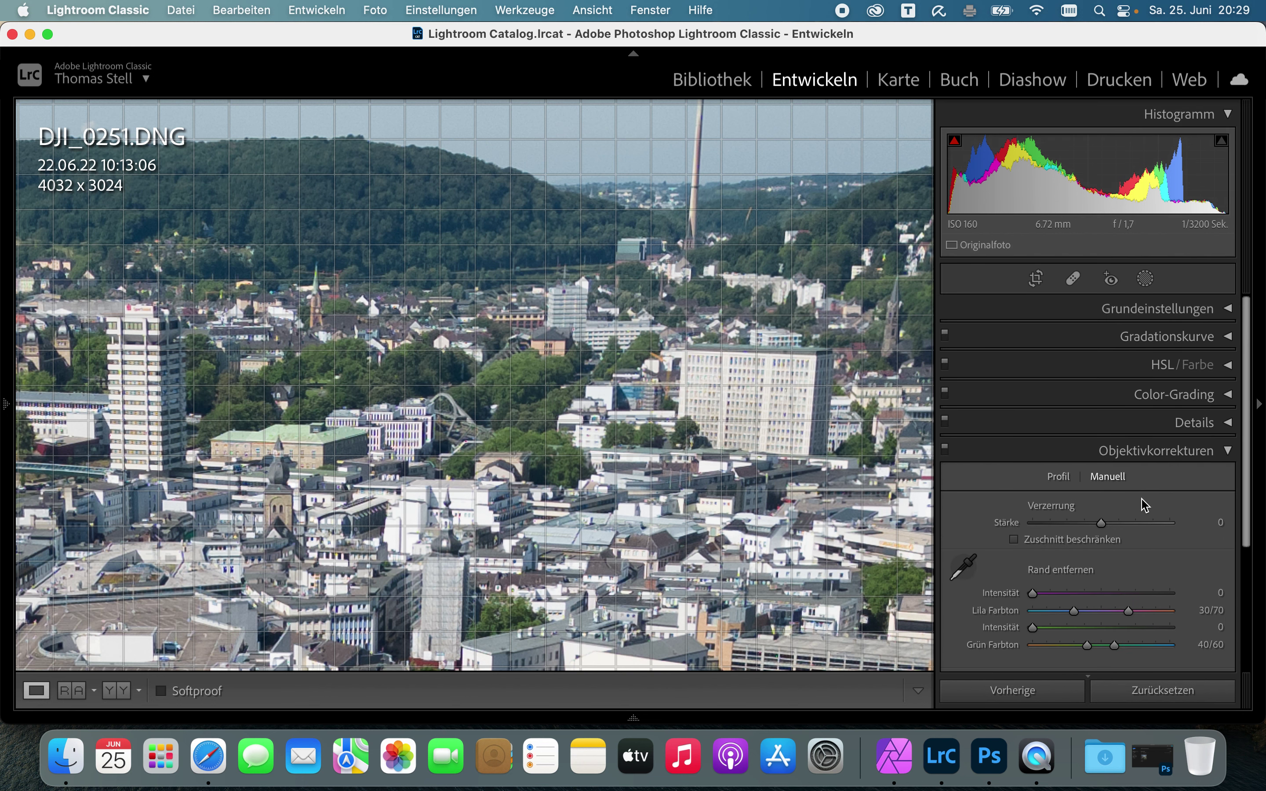
scroll(1144, 504, down, 2)
scroll(1145, 504, down, 1)
scroll(1144, 503, up, 2)
scroll(1133, 585, down, 1)
scroll(1135, 586, down, 2)
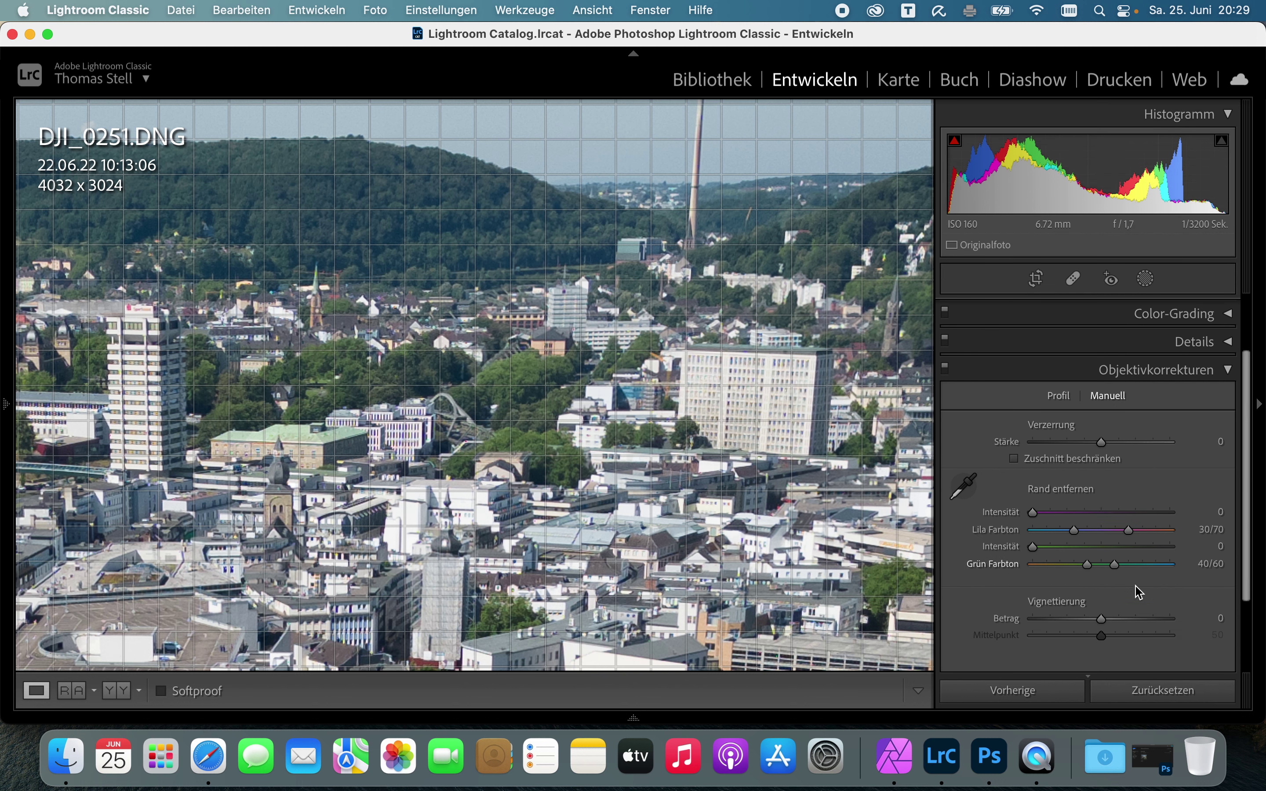
click(1227, 371)
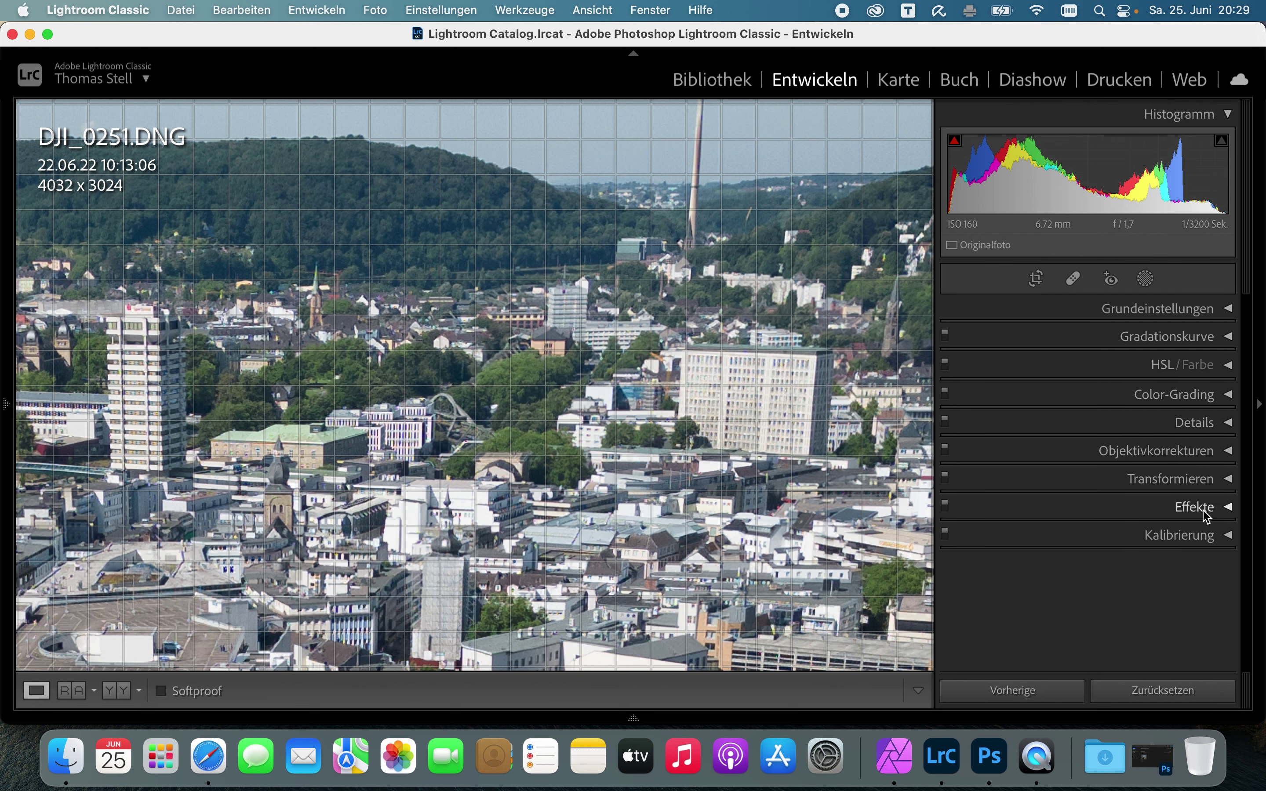
Set the Vertikal transform for DJI_0251.DNG to +46, leaving rotation and horizontal at 0.
click(1205, 479)
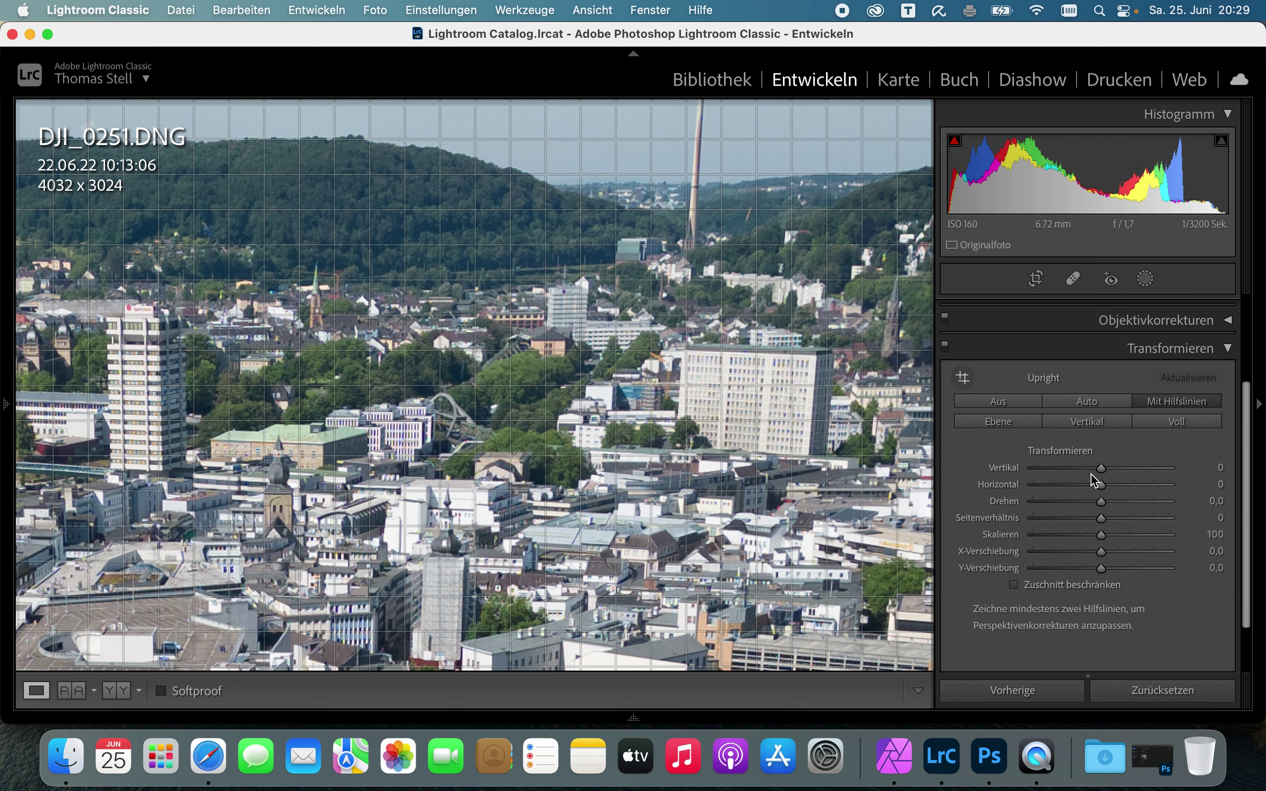
drag(1101, 468, 1130, 470)
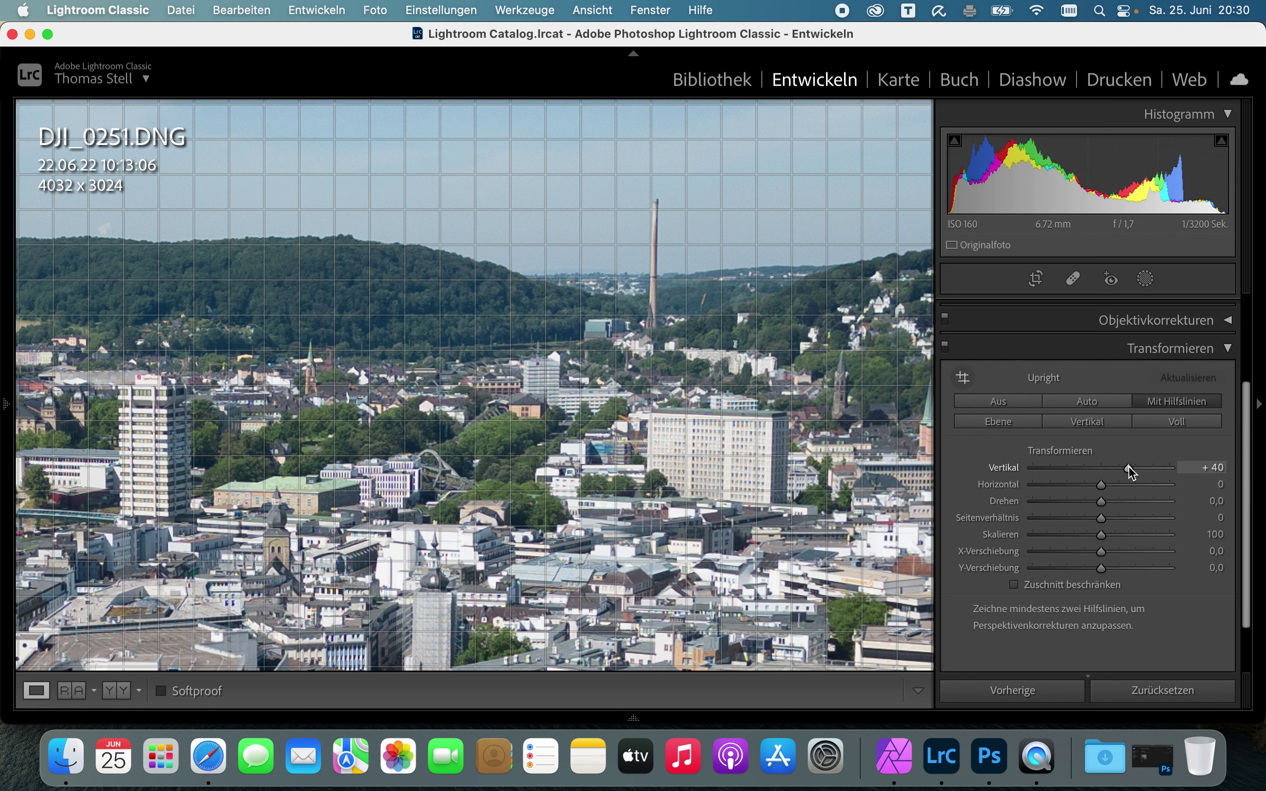
drag(1129, 467, 1131, 467)
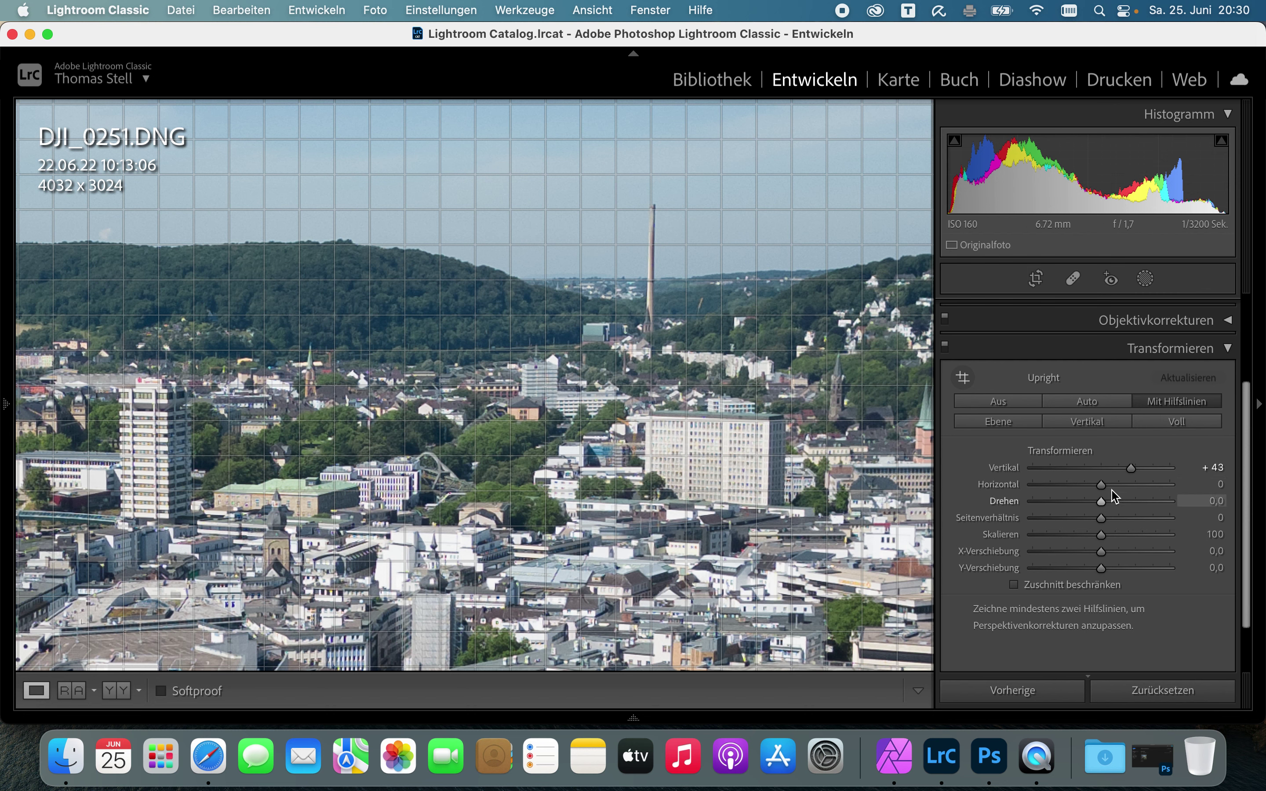
drag(1131, 467, 1136, 468)
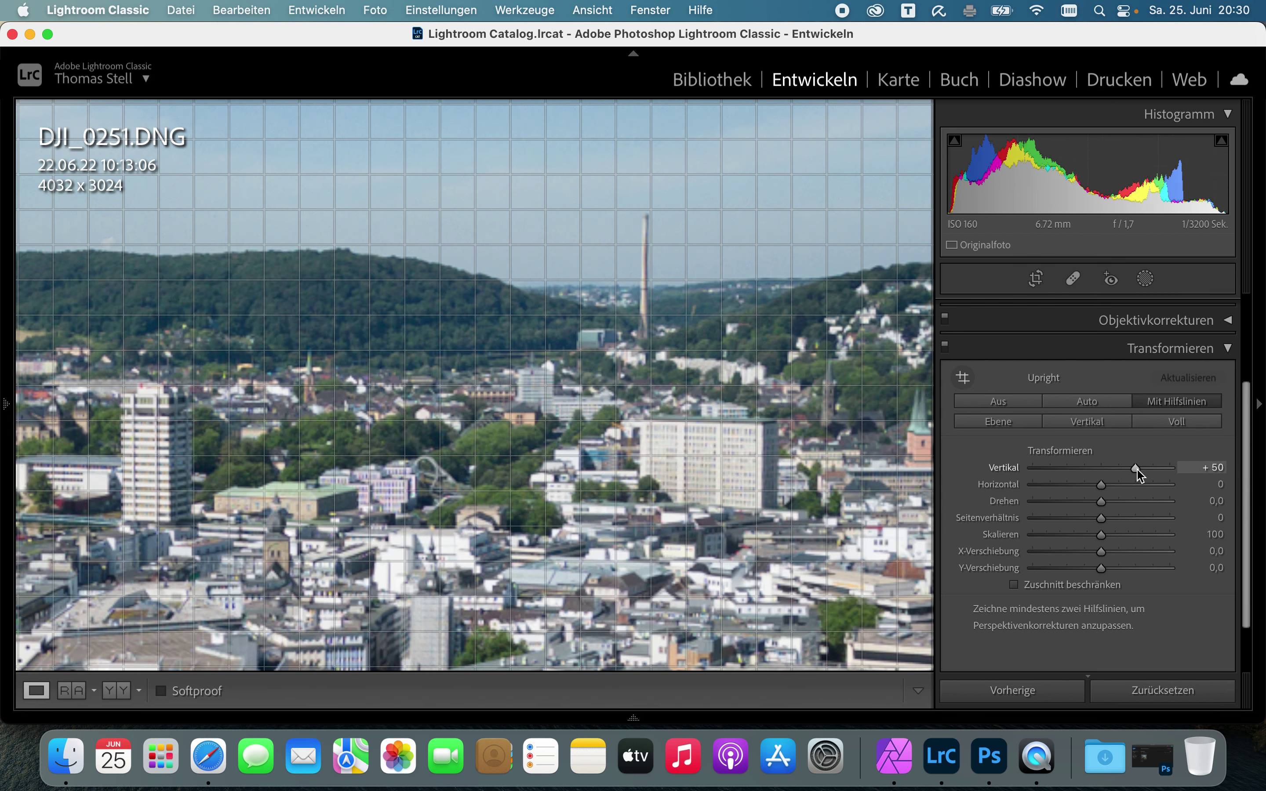
drag(1136, 468, 1133, 468)
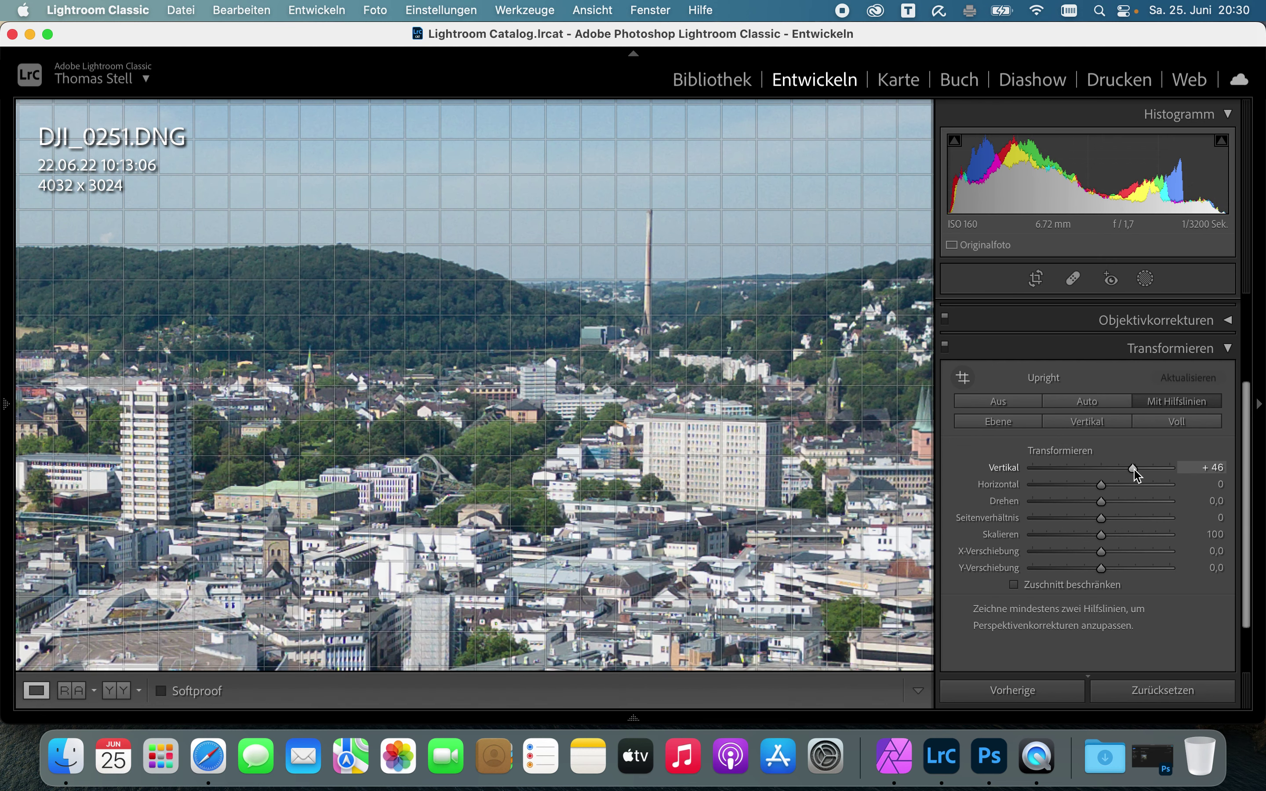
click(481, 470)
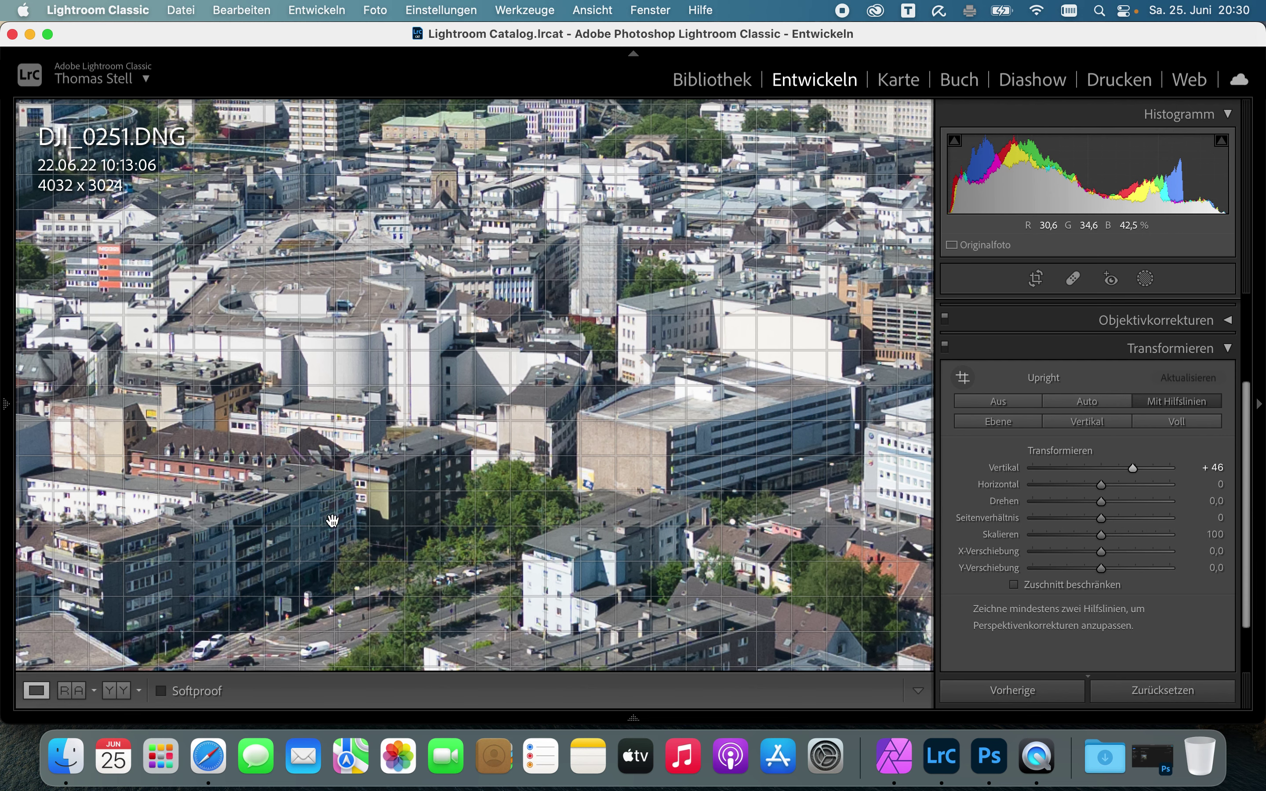
Pan around the corrected city photo close up, then show the whole image with its trapezoid edges.
scroll(708, 463, down, 5)
scroll(707, 463, left, 5)
drag(260, 576, 421, 466)
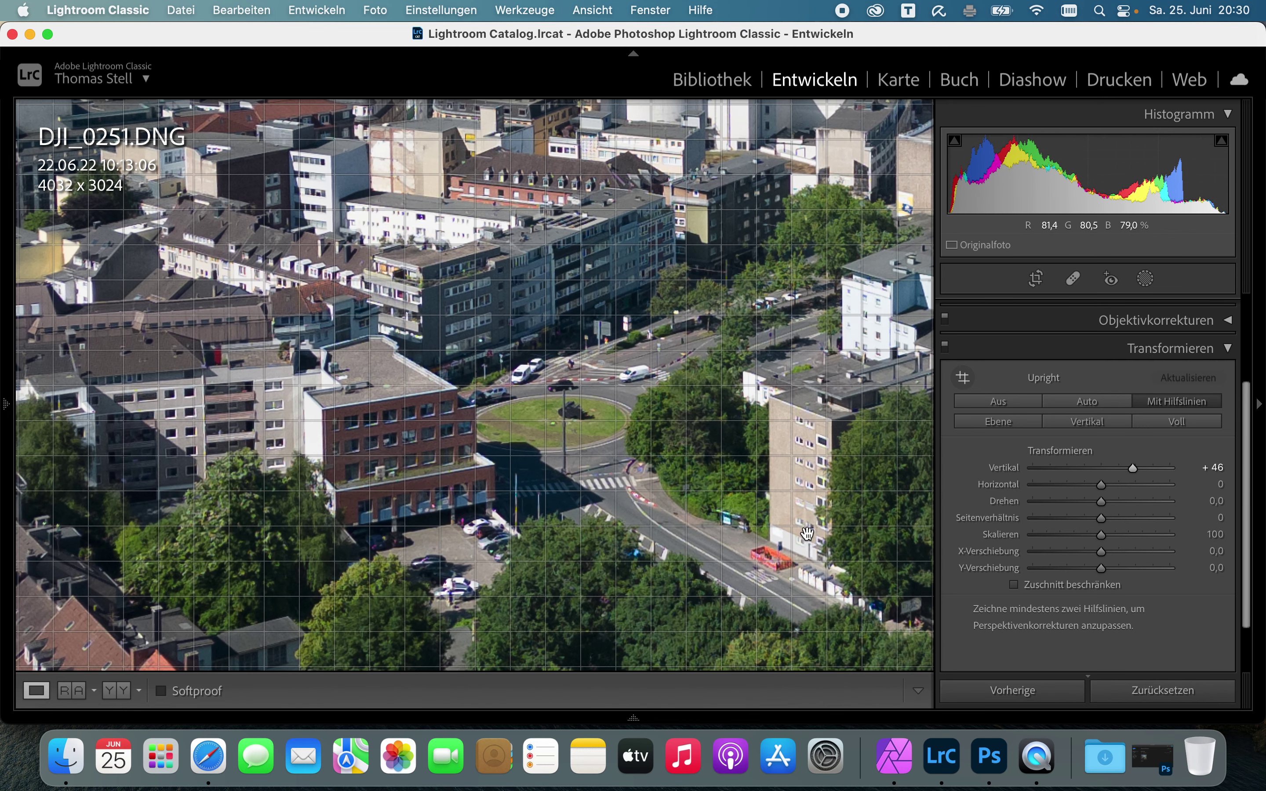
click(511, 362)
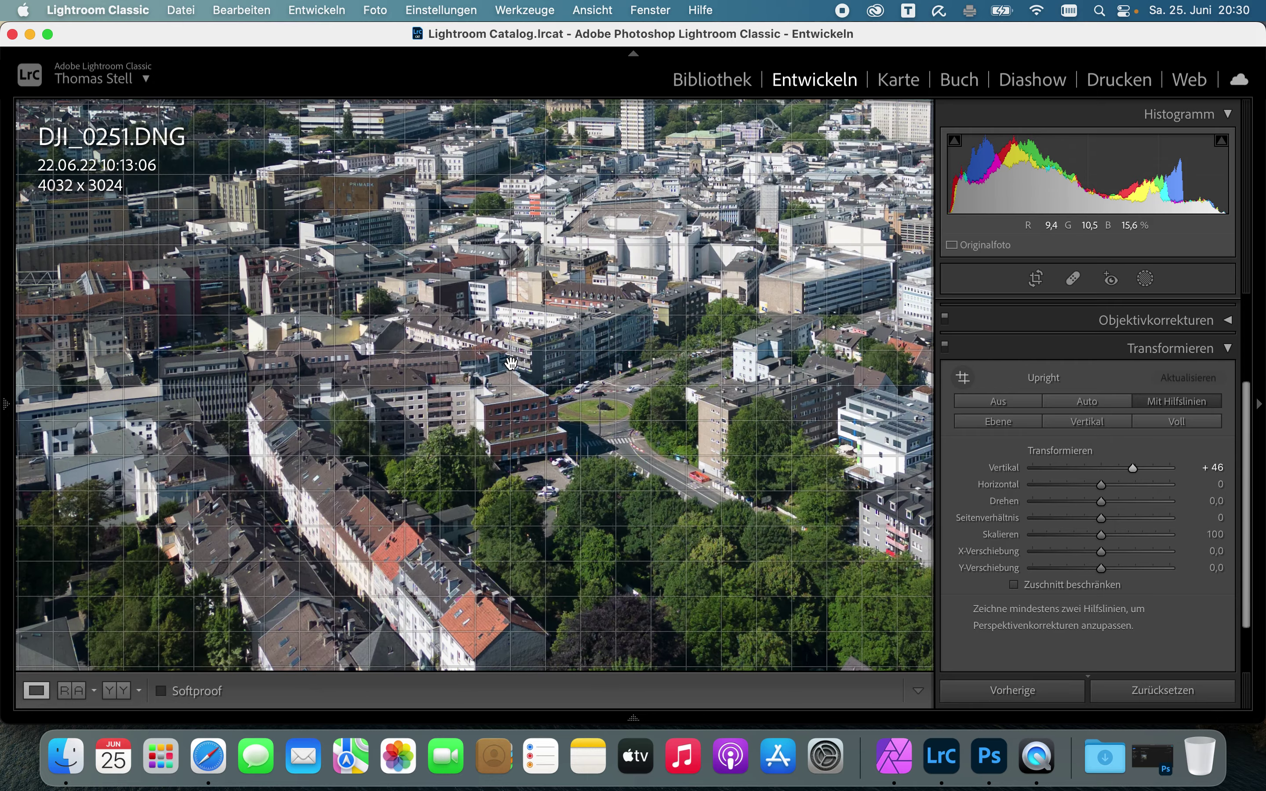
click(583, 343)
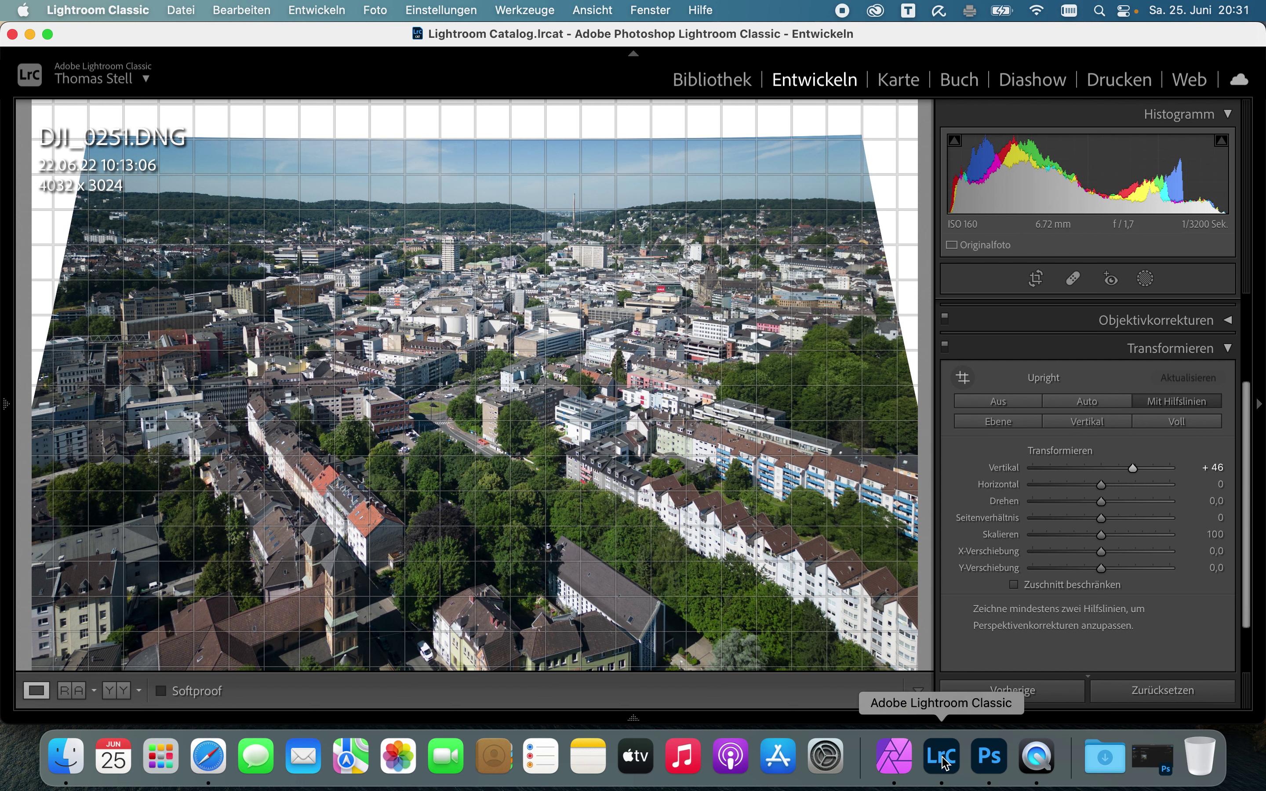
In Affinity Photo, turn off Ansicht > Raster einblenden and bring up the DJI_0605.DNG document.
click(894, 756)
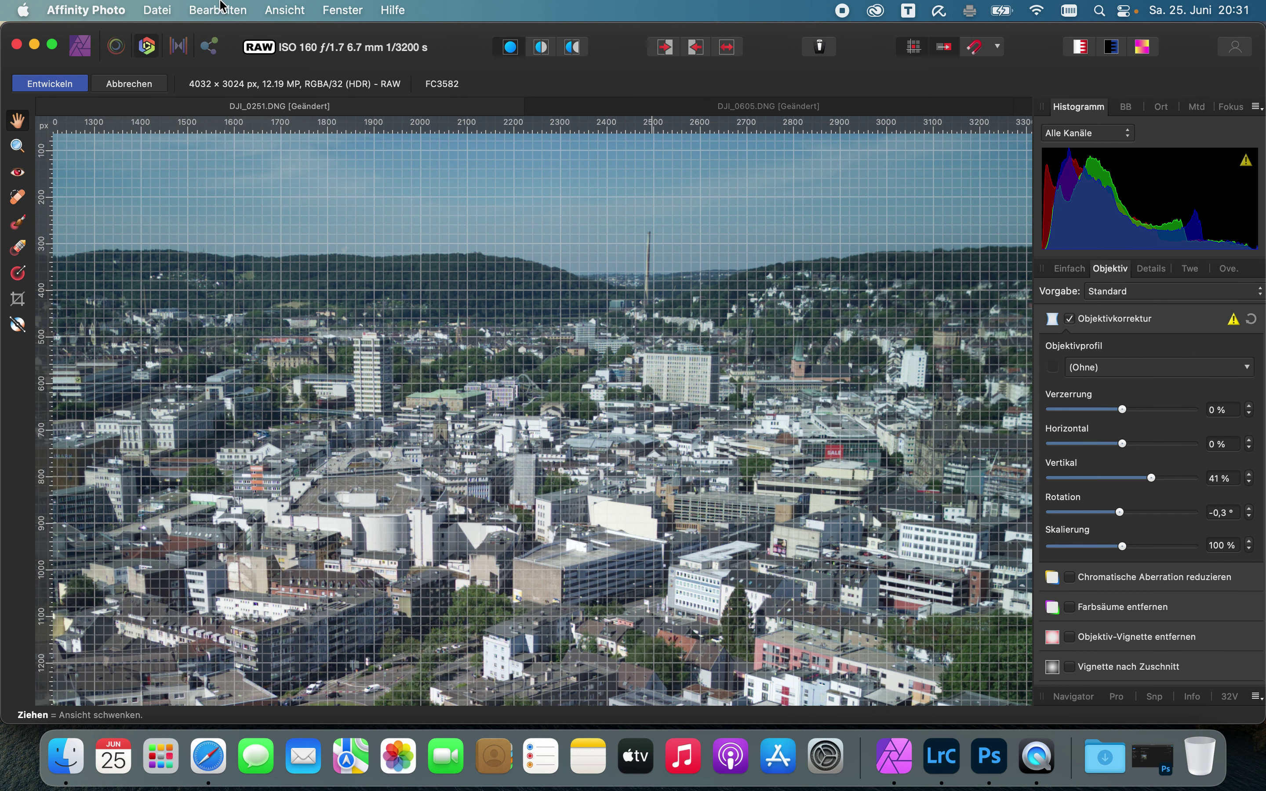
click(286, 10)
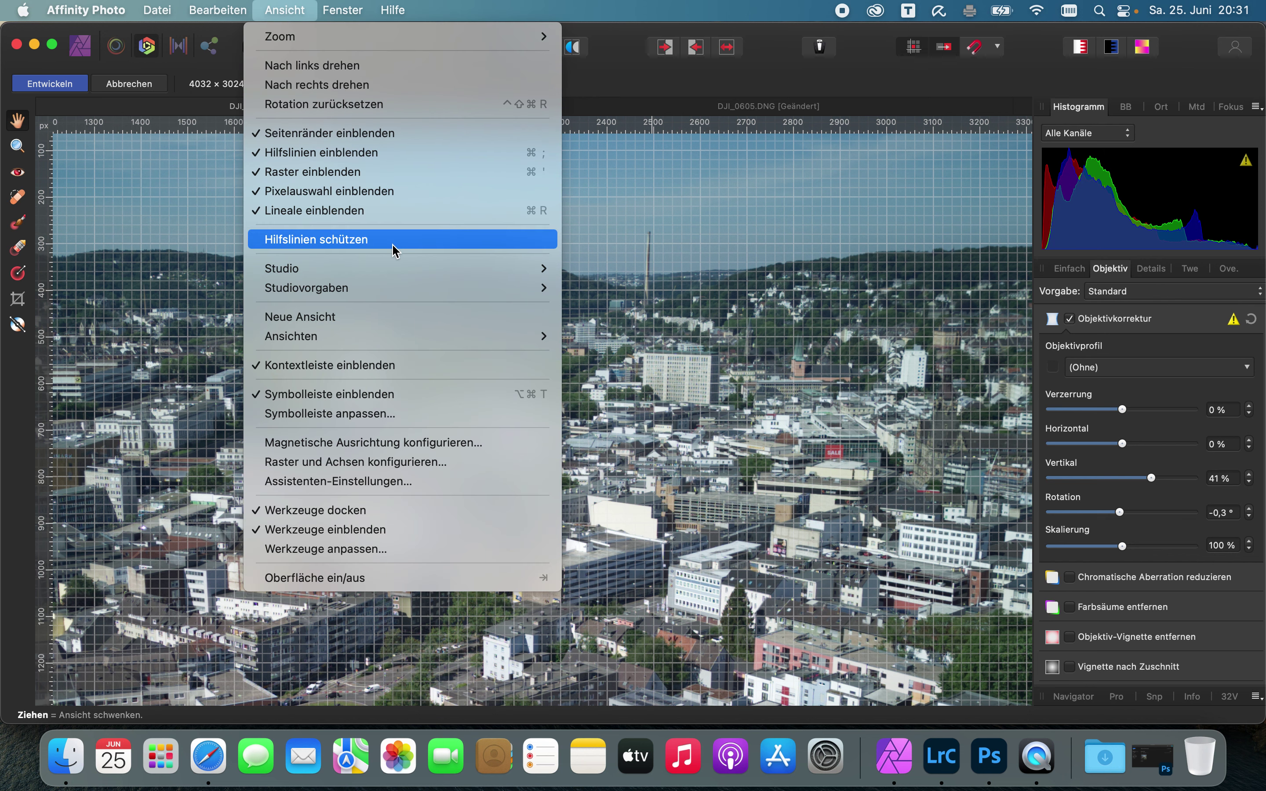
click(375, 172)
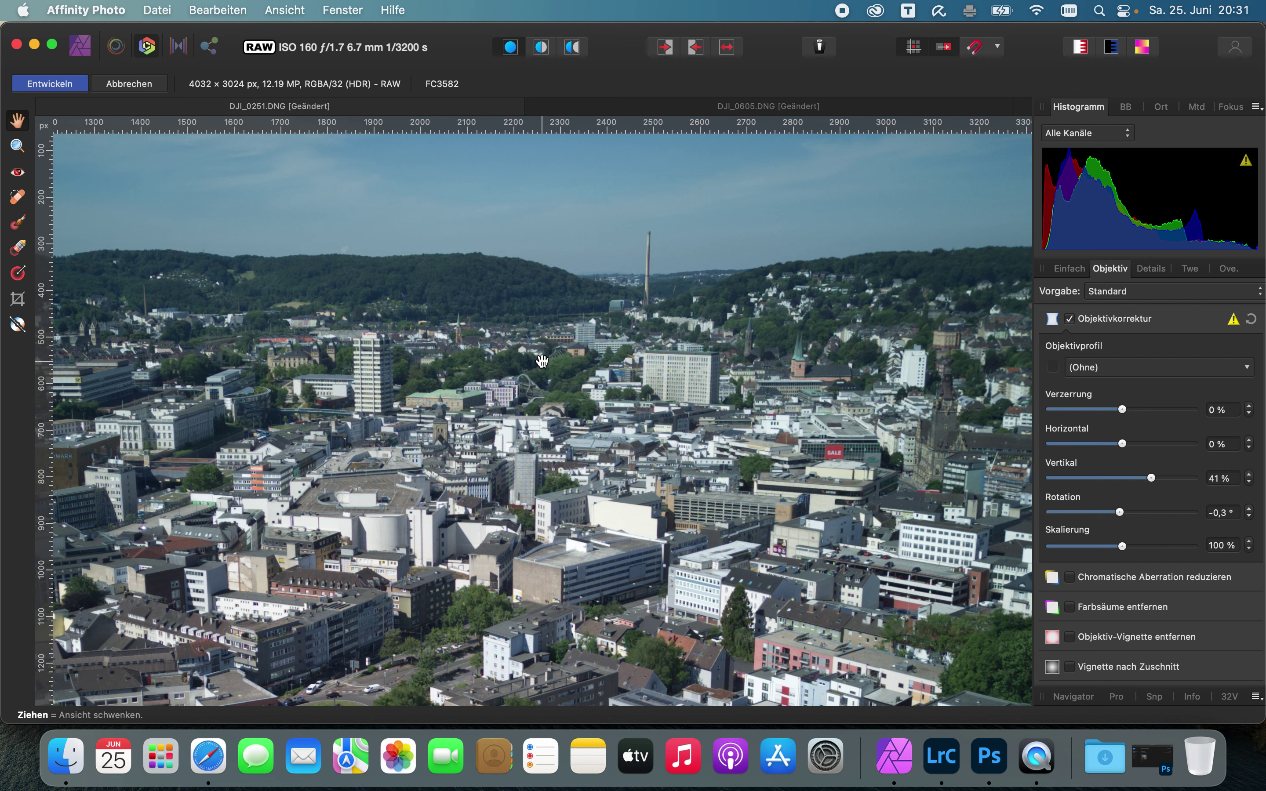
mouse_move(692, 109)
click(687, 110)
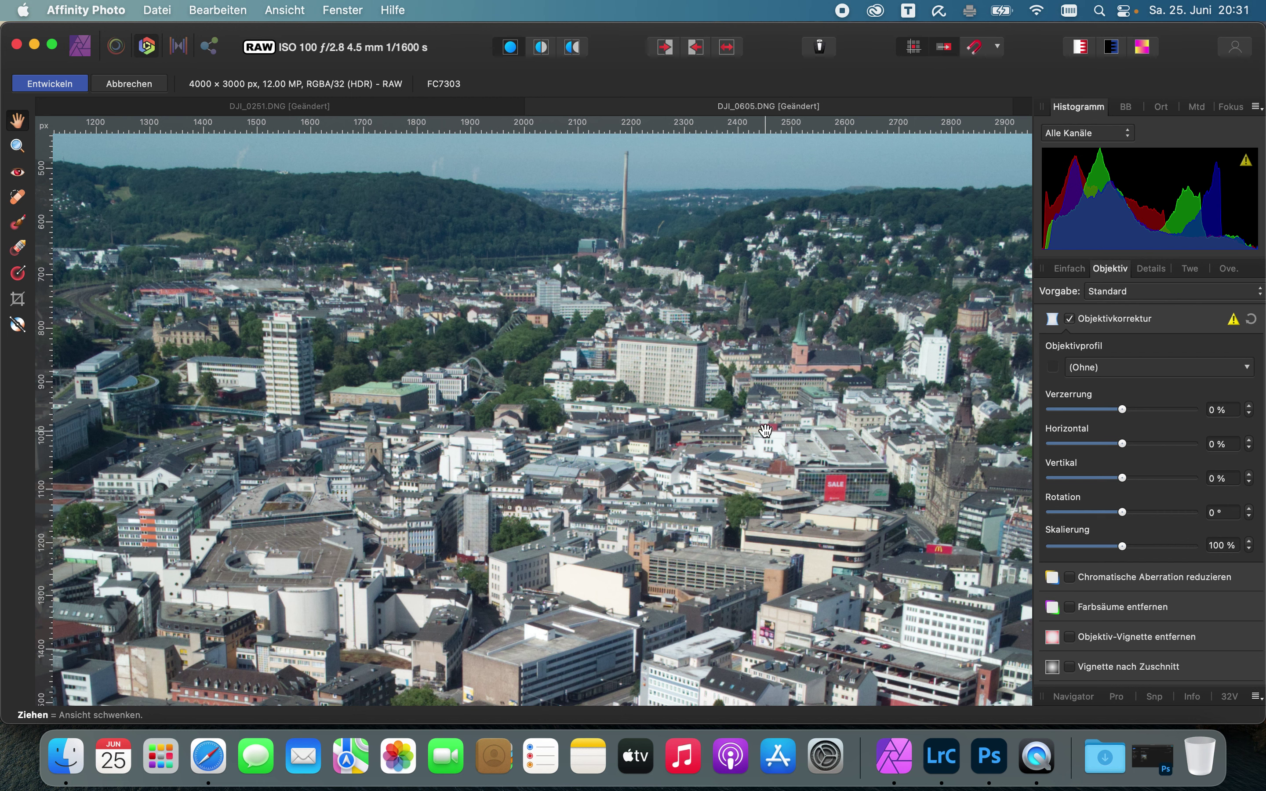
scroll(766, 432, right, 8)
scroll(766, 432, down, 4)
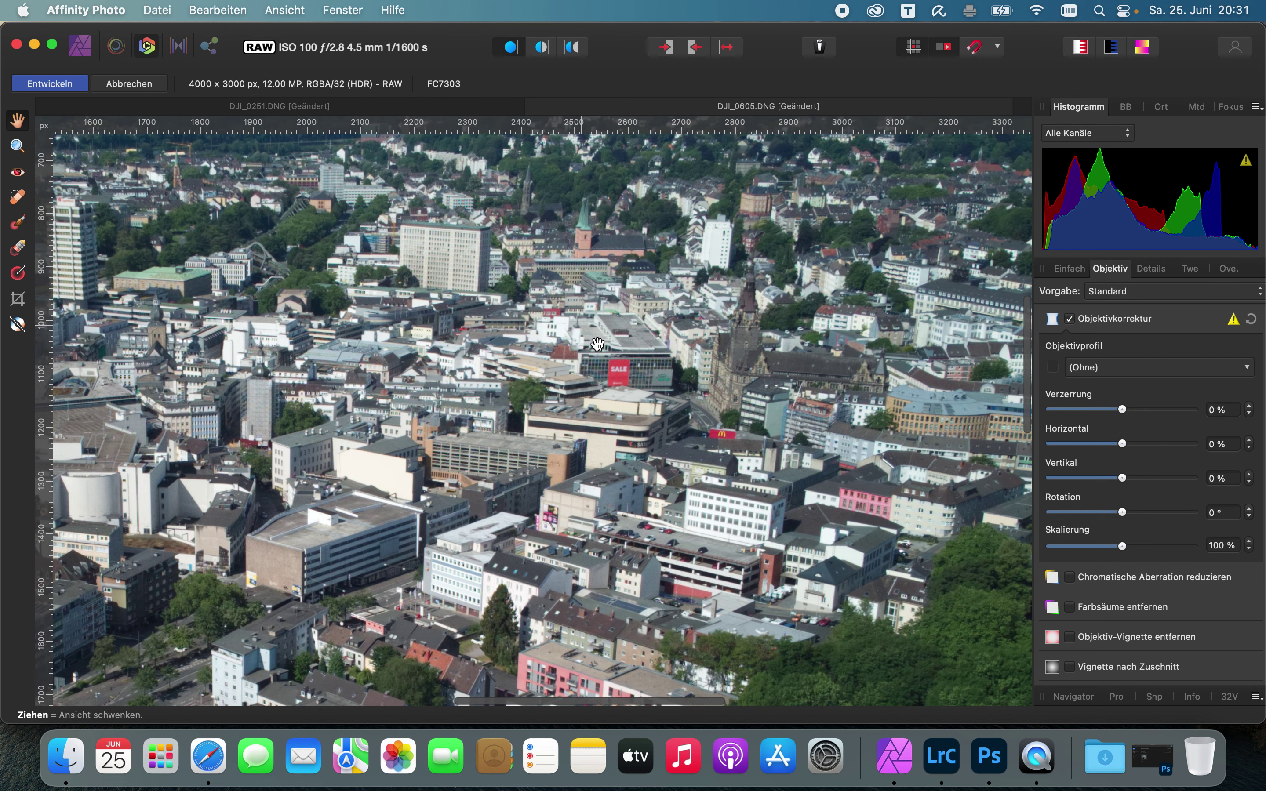
scroll(618, 368, up, 3)
scroll(618, 368, up, 3)
scroll(618, 368, up, 1)
scroll(625, 361, up, 3)
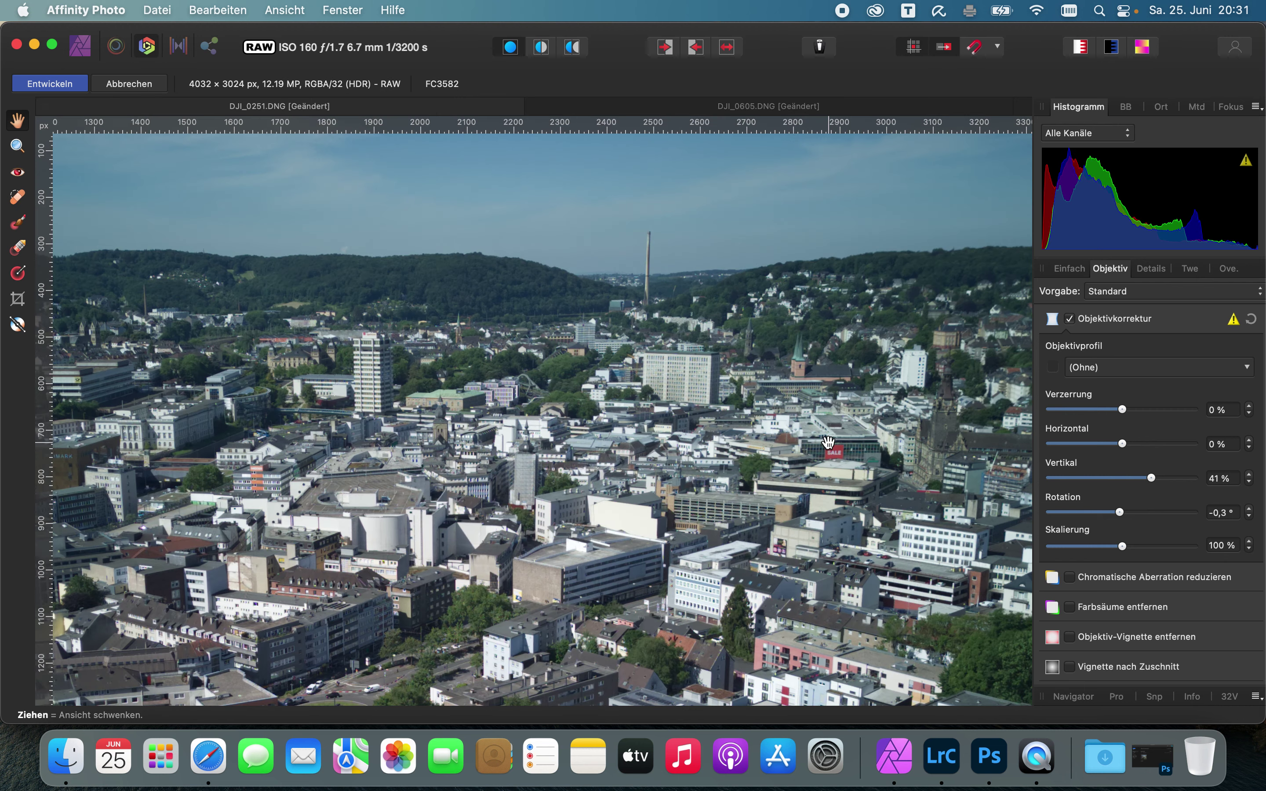
drag(828, 442, 548, 374)
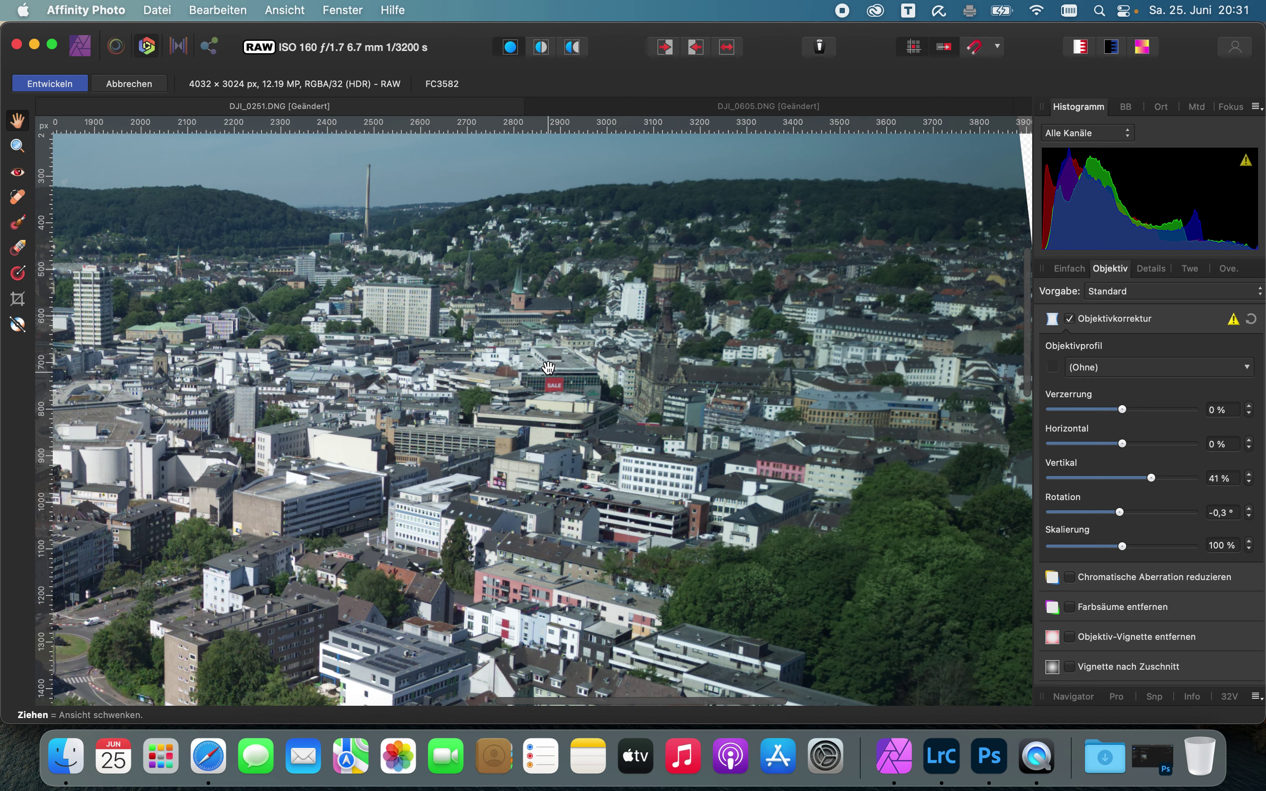
scroll(556, 409, up, 5)
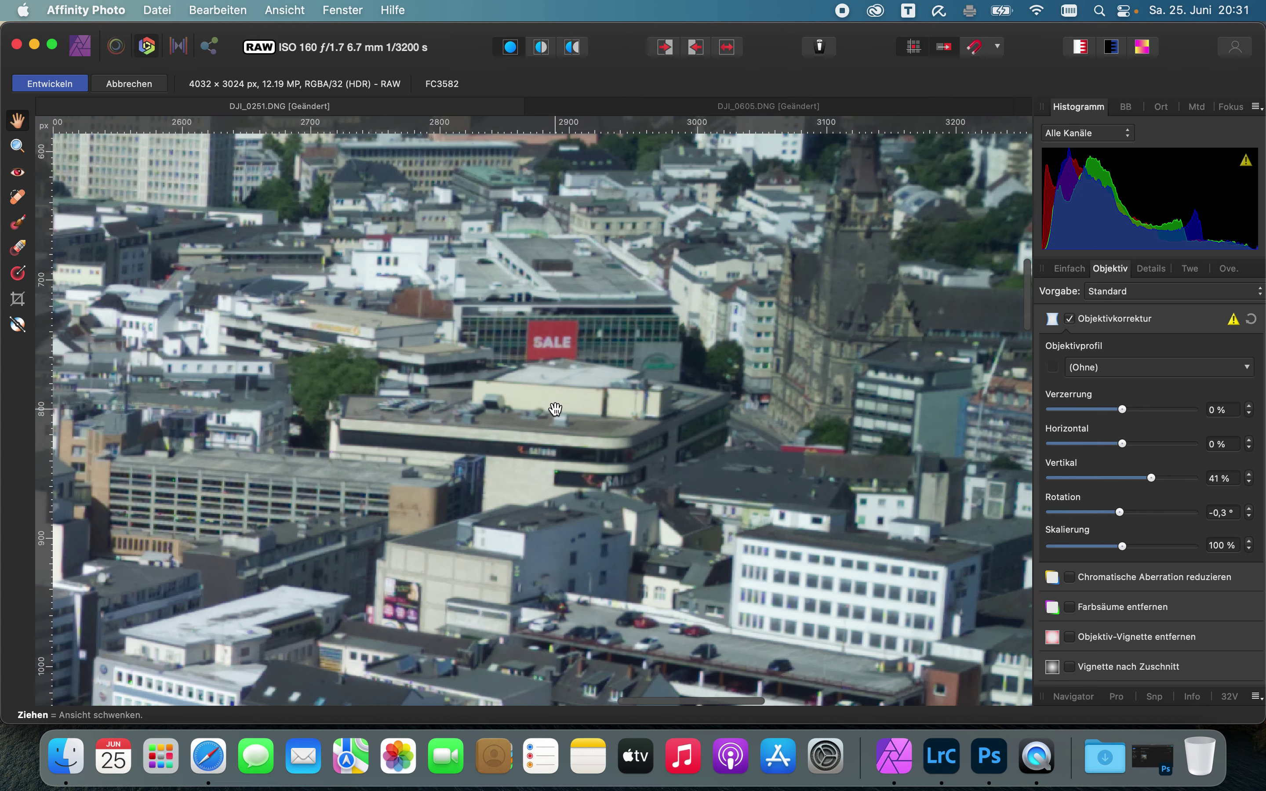
scroll(556, 410, up, 5)
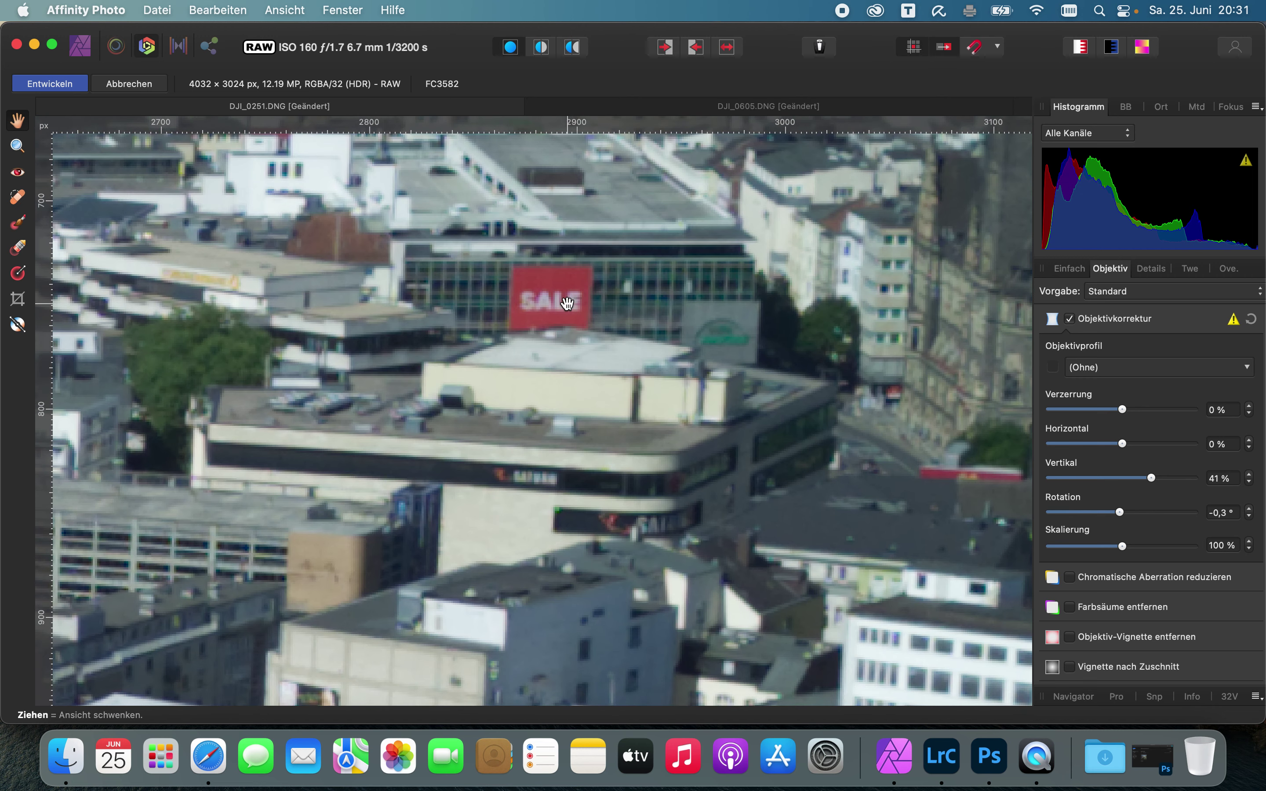
drag(567, 303, 597, 375)
scroll(597, 376, up, 2)
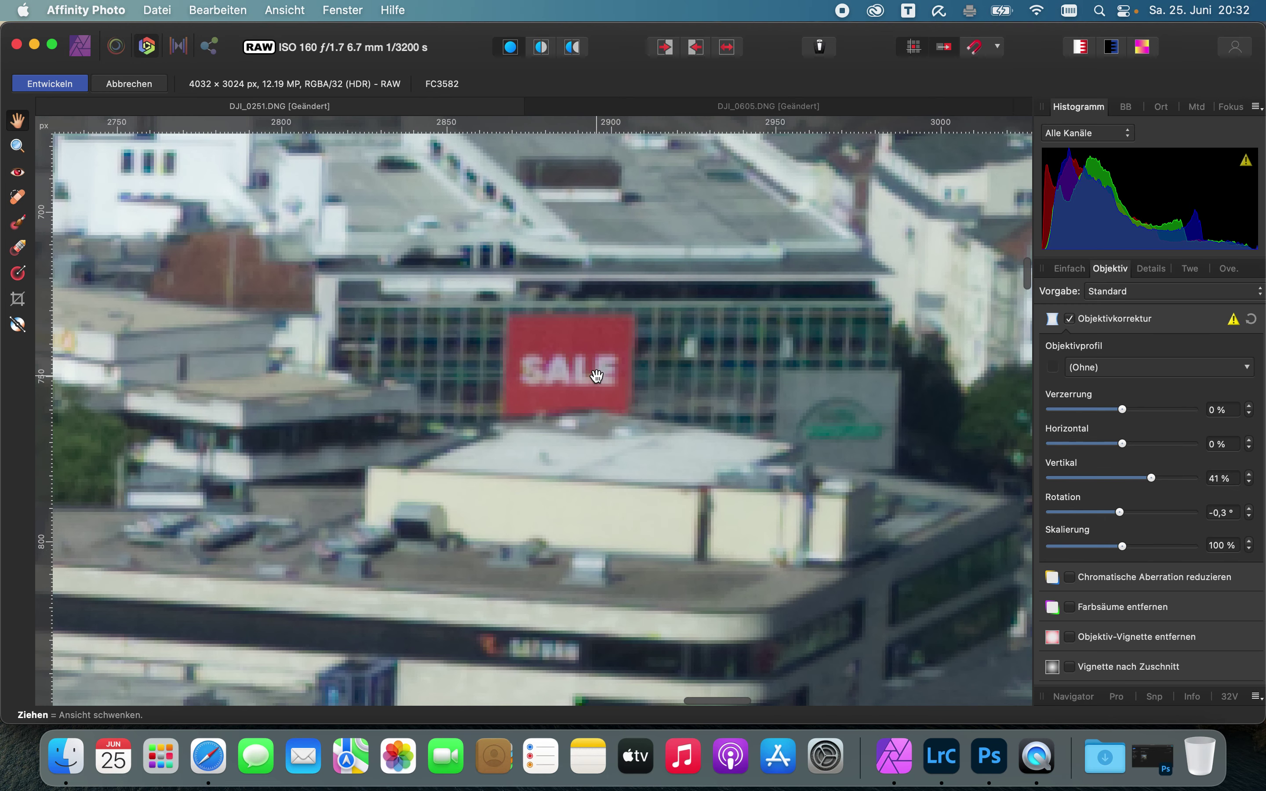
click(736, 109)
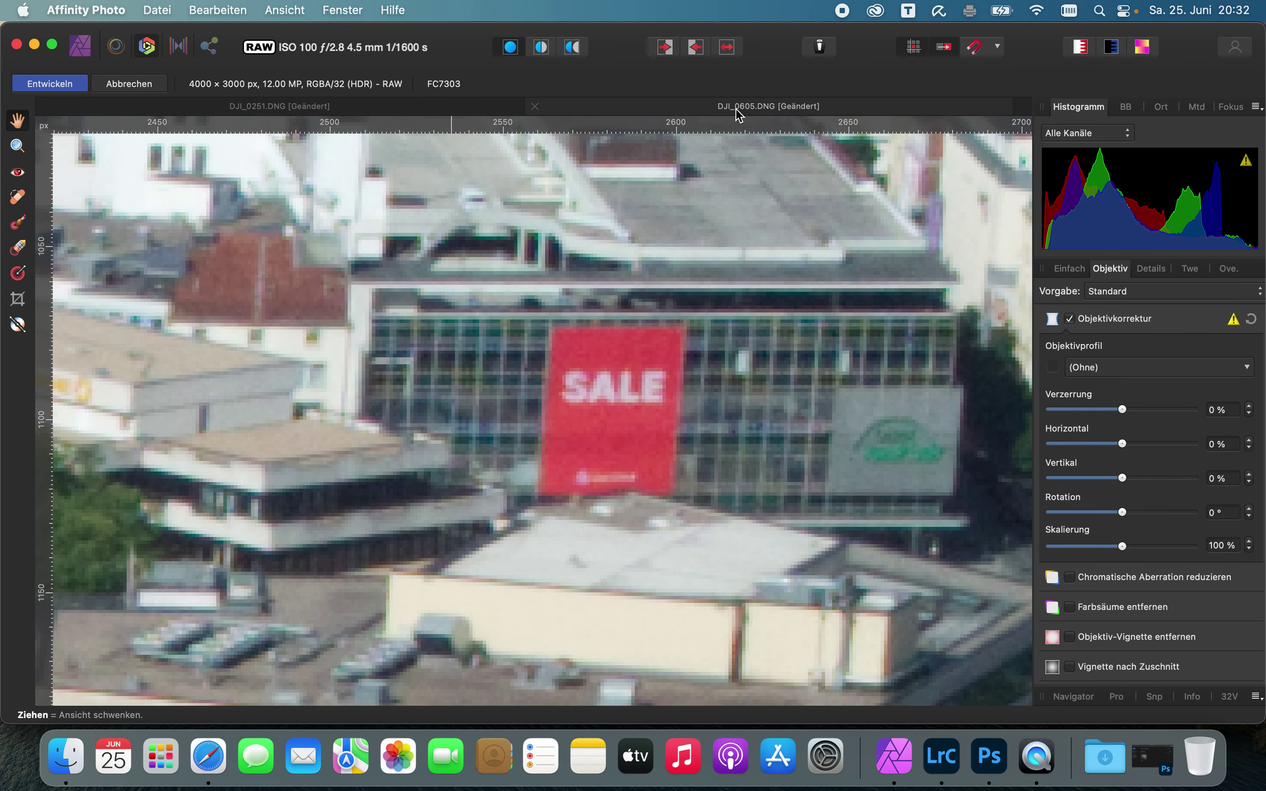
click(485, 110)
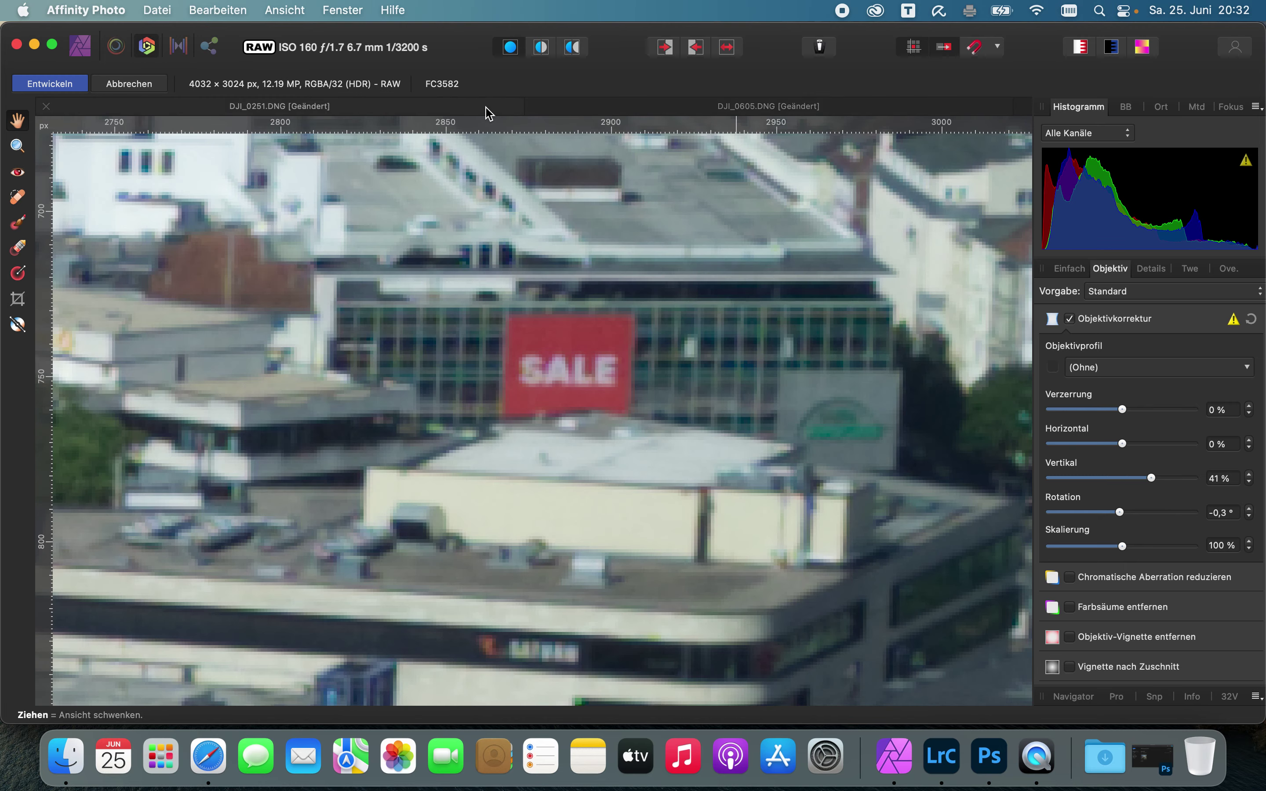
scroll(725, 370, down, 4)
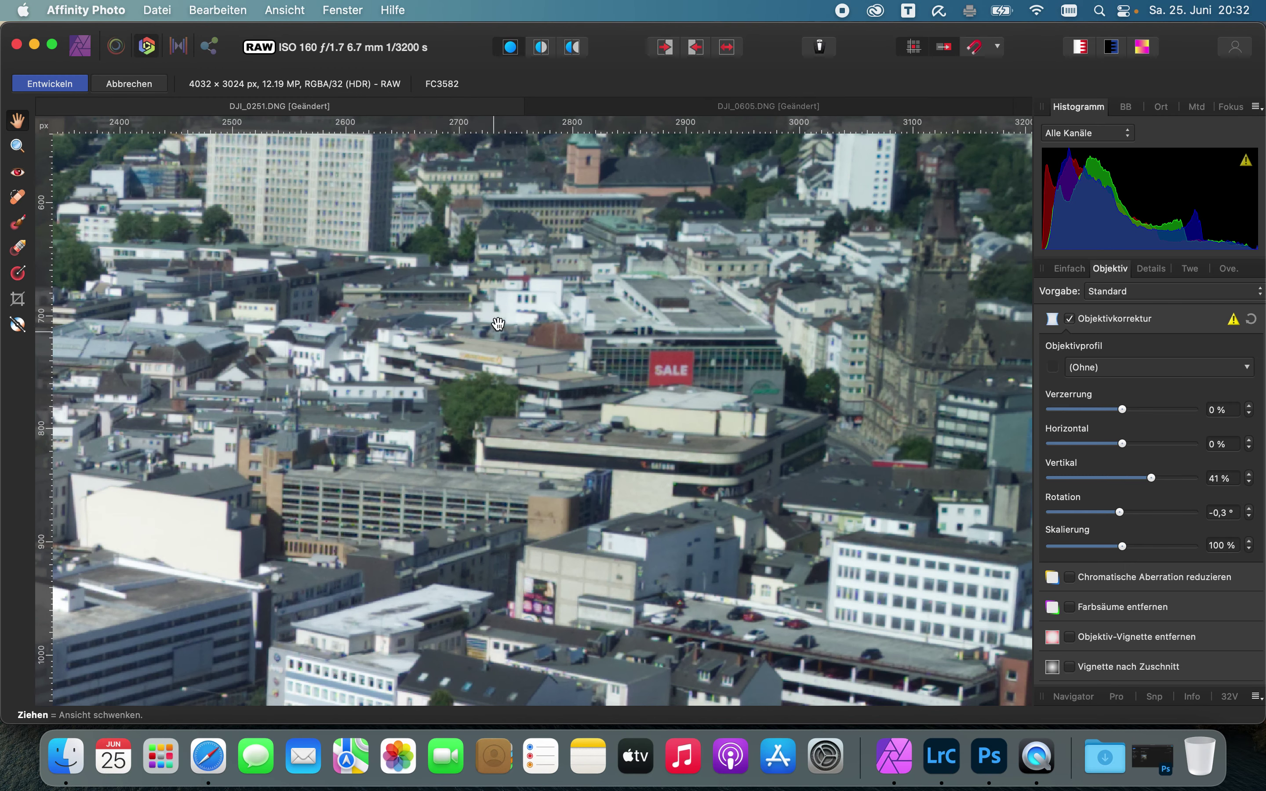
click(875, 105)
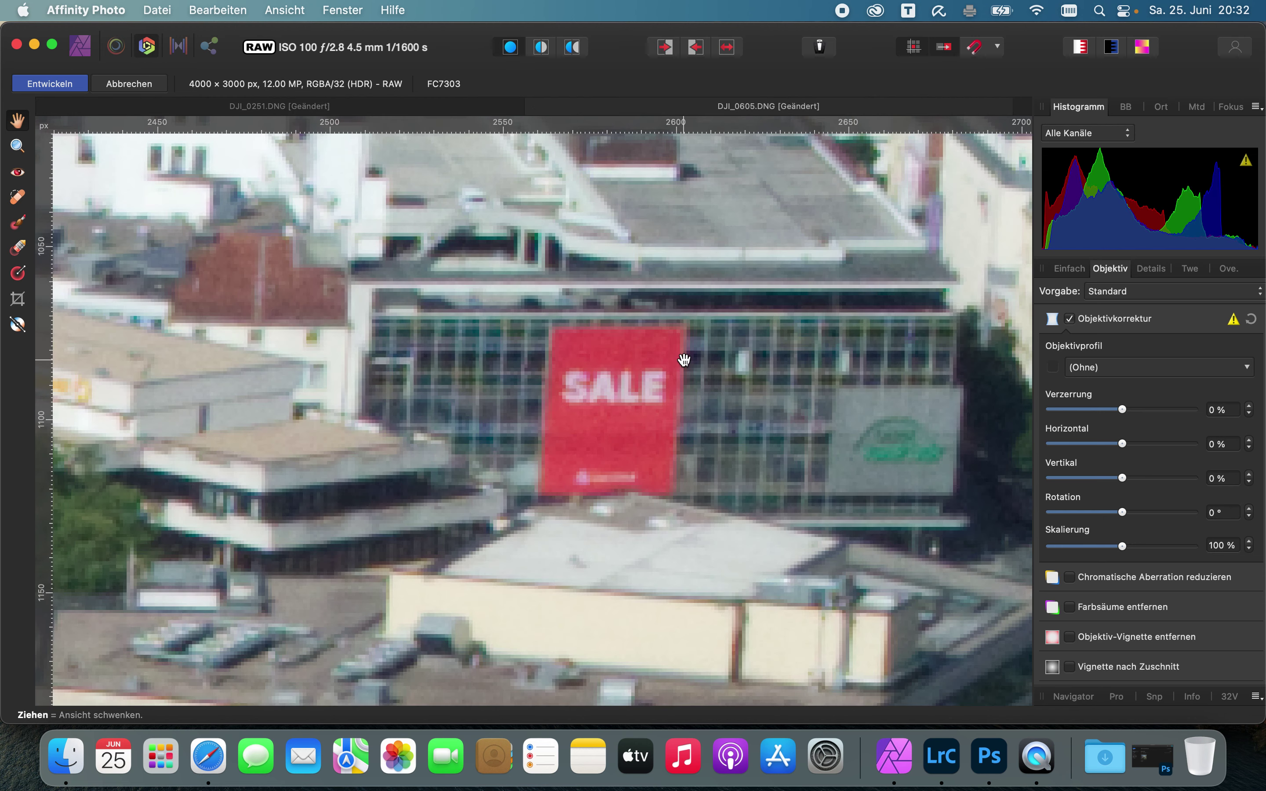
scroll(670, 387, down, 4)
scroll(670, 388, down, 4)
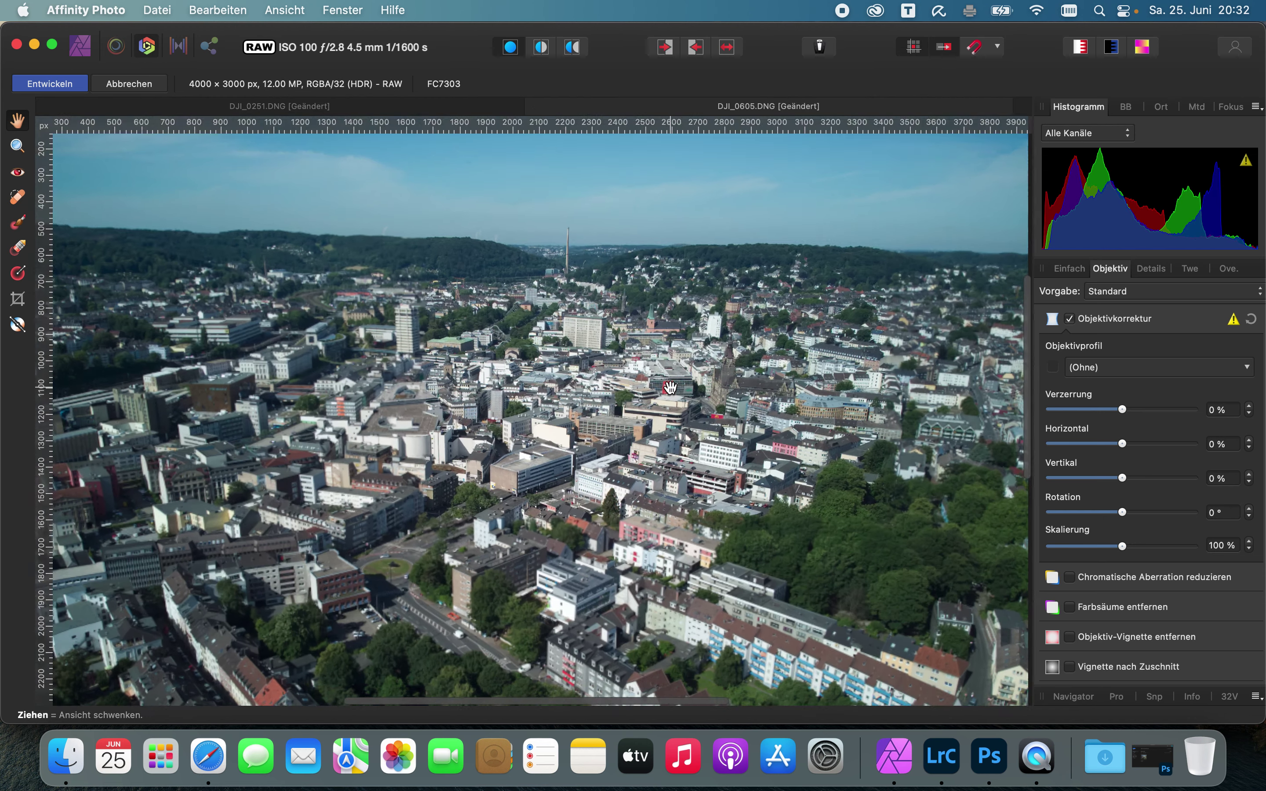
scroll(670, 387, down, 2)
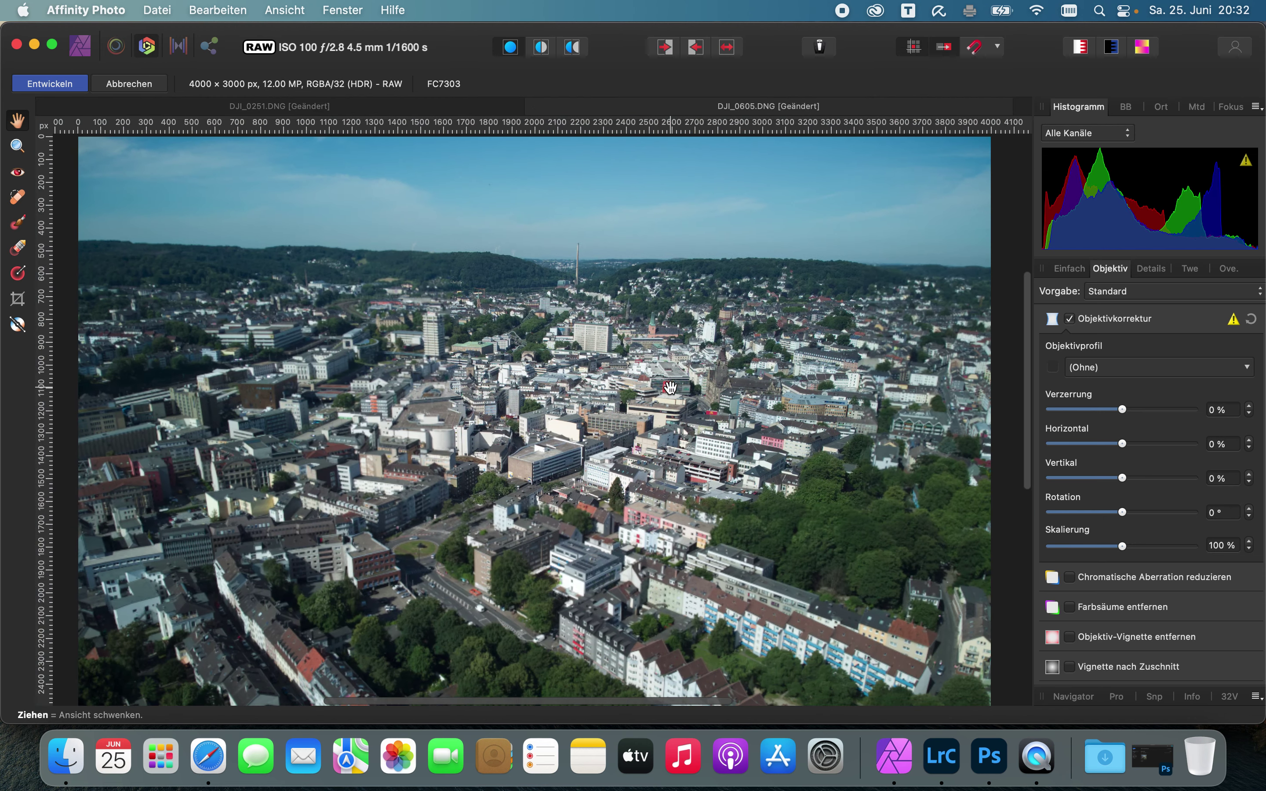
Fit DJI_0251.DNG to the window, then zoom in and out on DJI_0605.DNG for comparison.
click(428, 108)
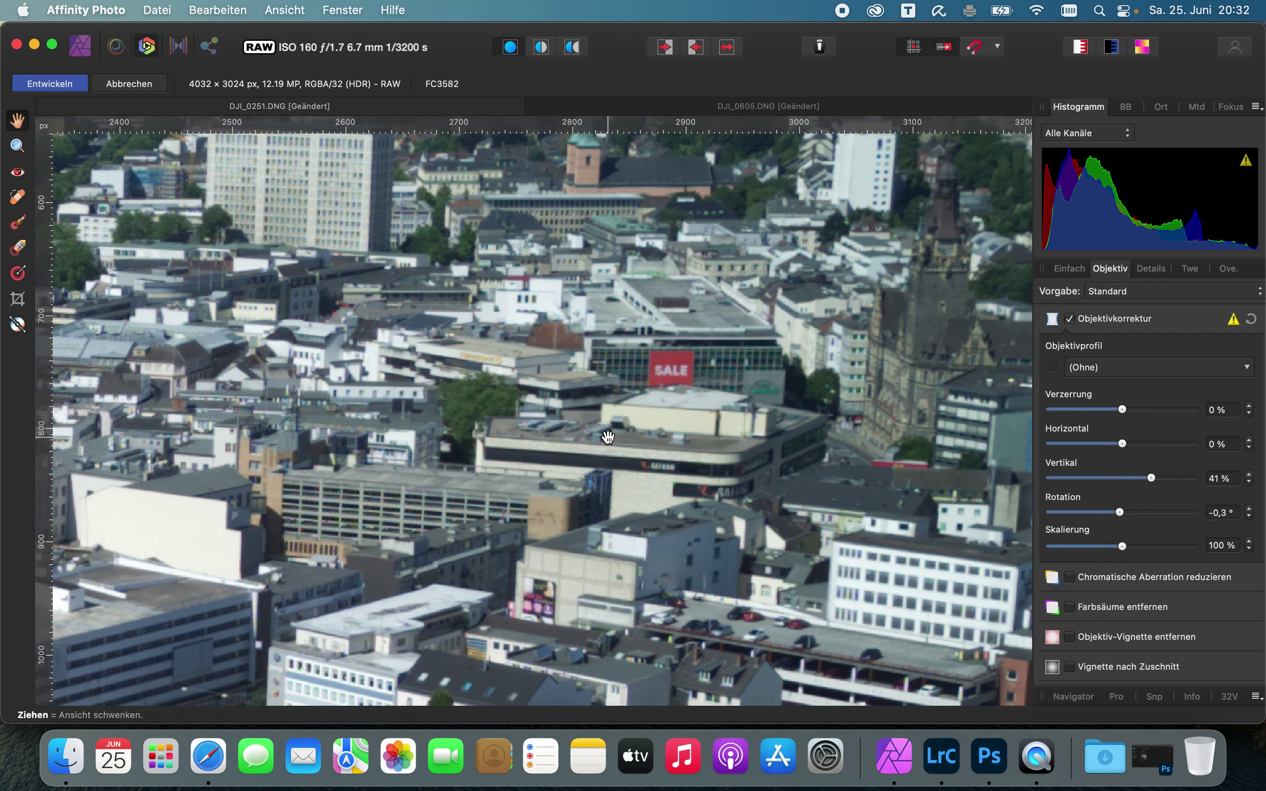
key(super+0)
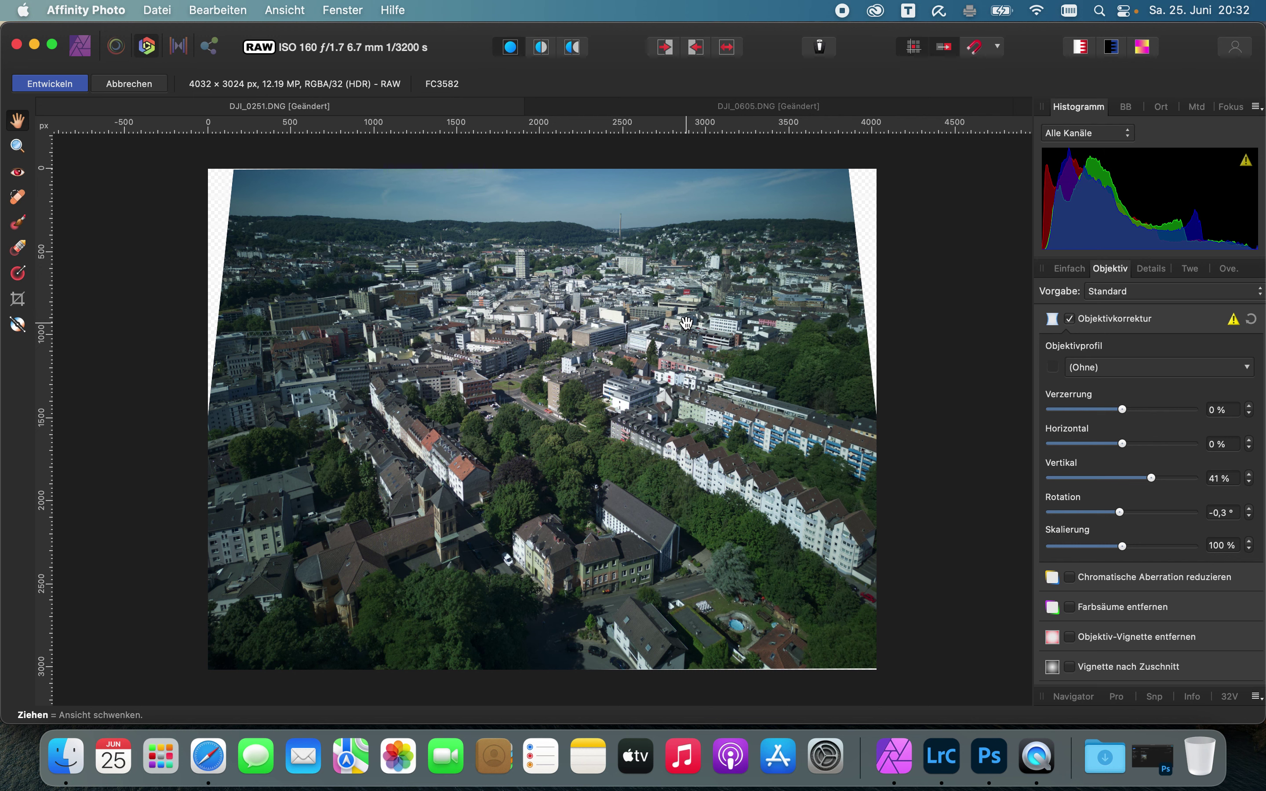
click(722, 108)
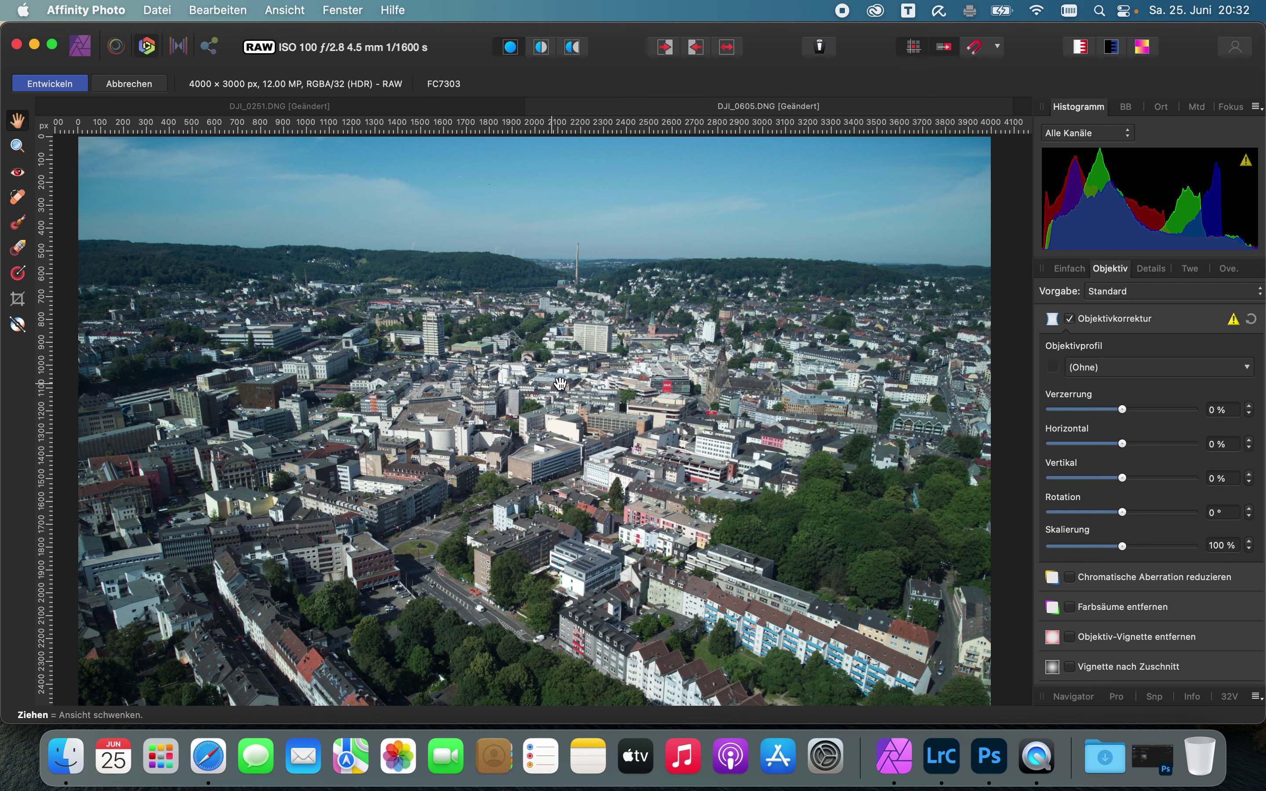
scroll(462, 396, up, 2)
scroll(462, 396, up, 3)
scroll(462, 395, up, 1)
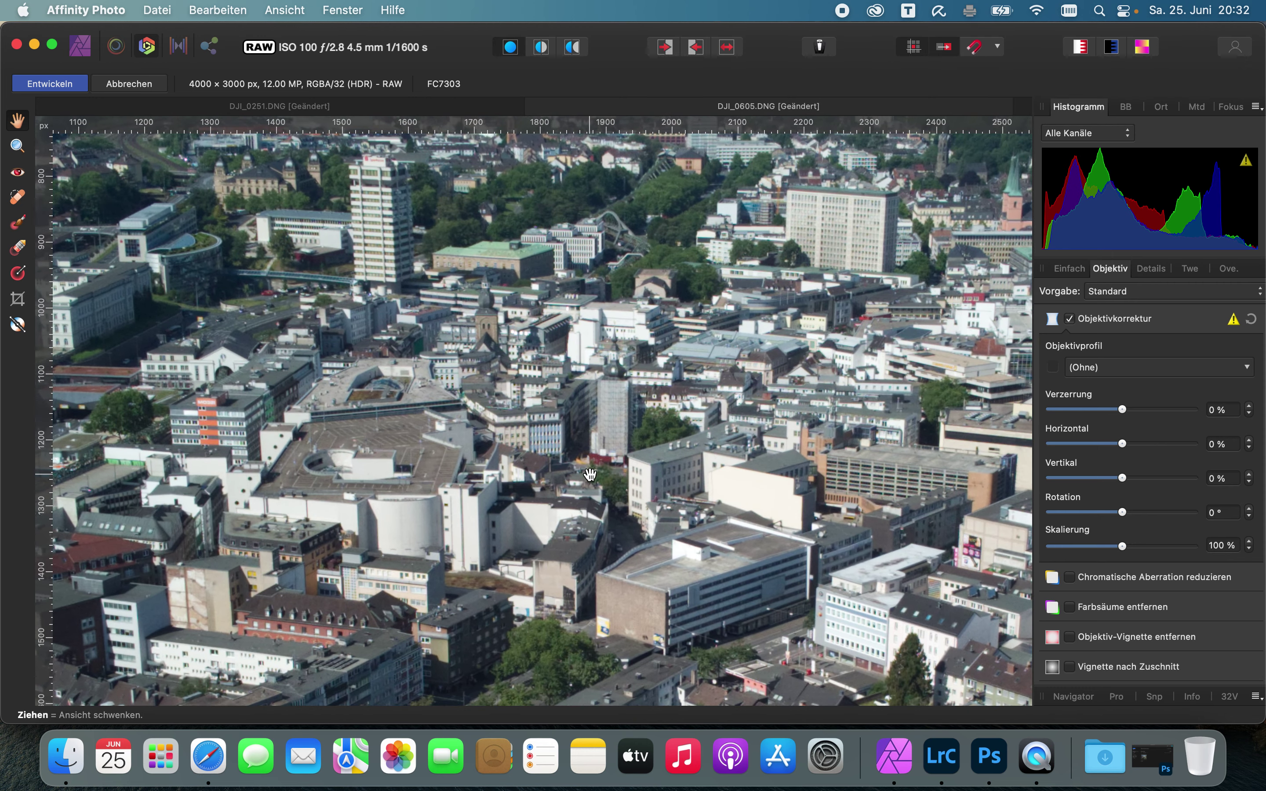
scroll(590, 474, down, 2)
scroll(590, 474, down, 2)
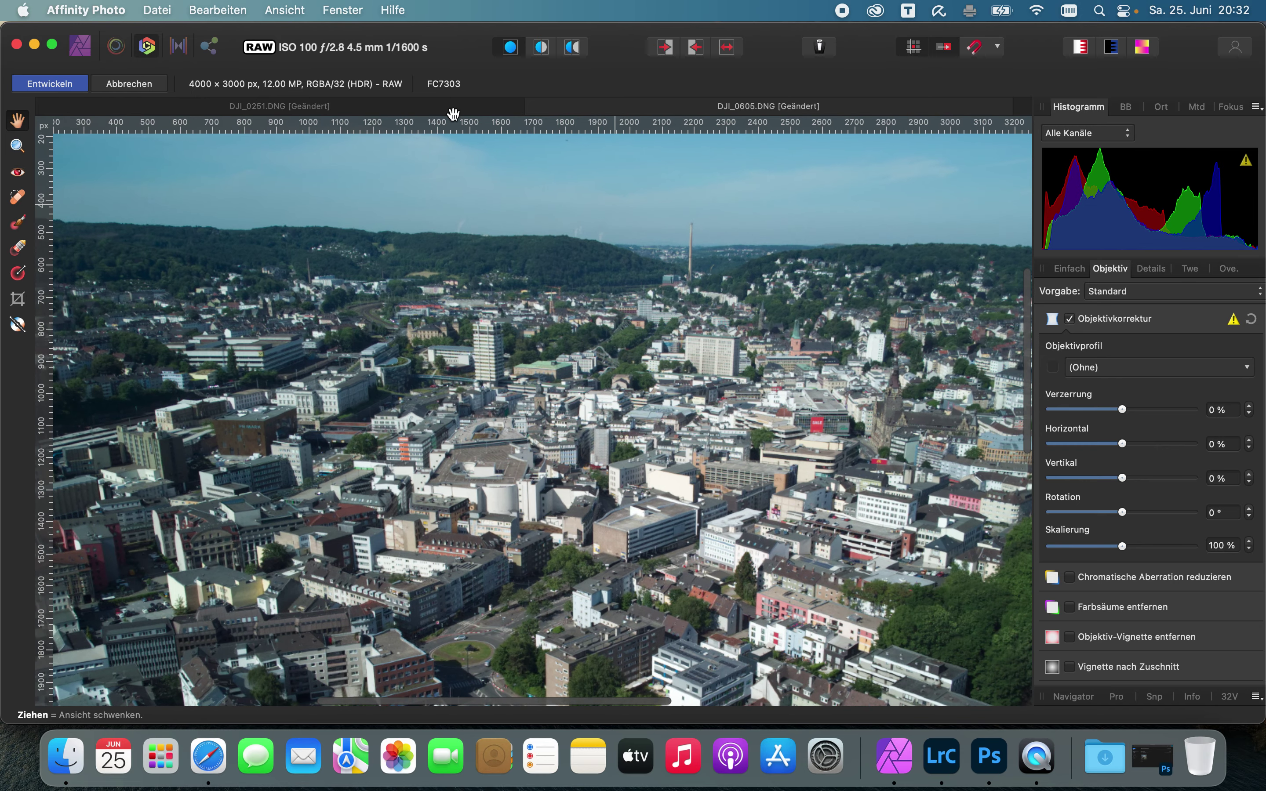
Go back to DJI_0251.DNG and zoom in on the skyline and sky.
click(439, 110)
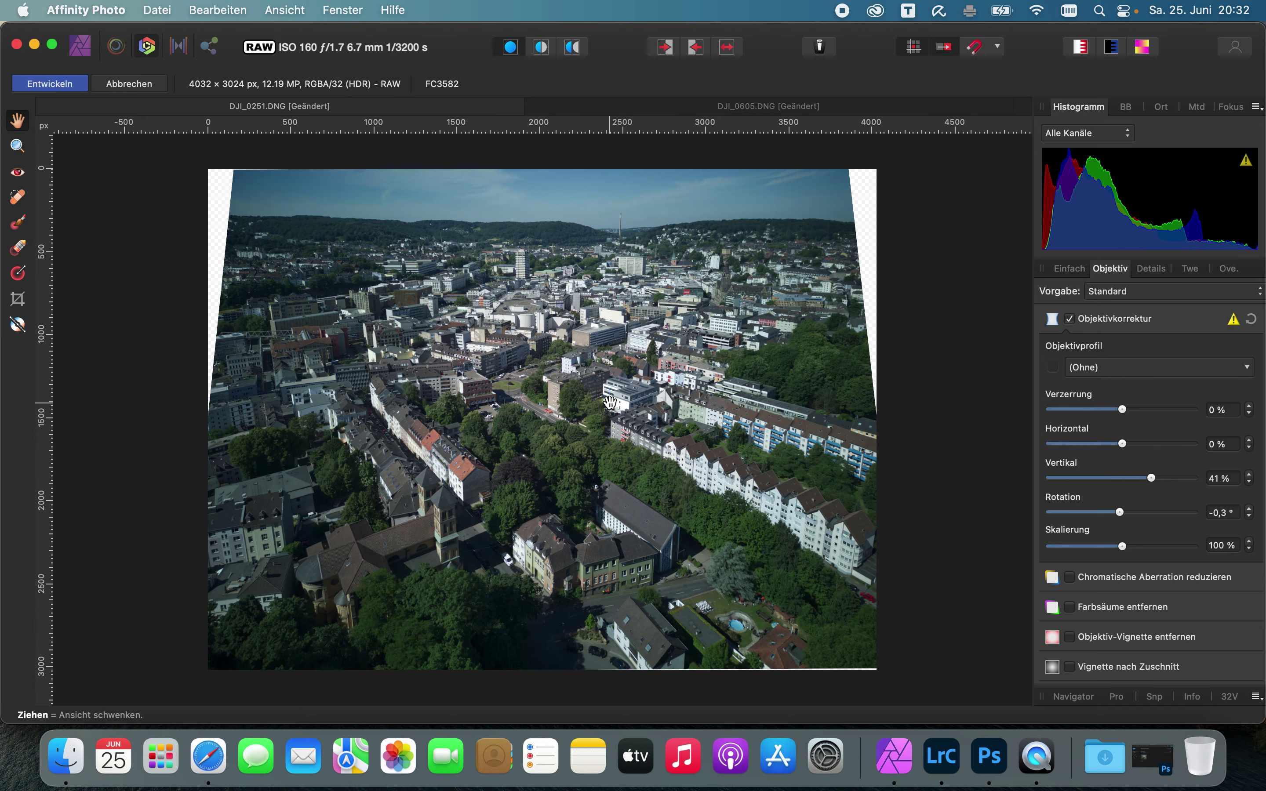
scroll(610, 402, up, 2)
scroll(628, 356, up, 1)
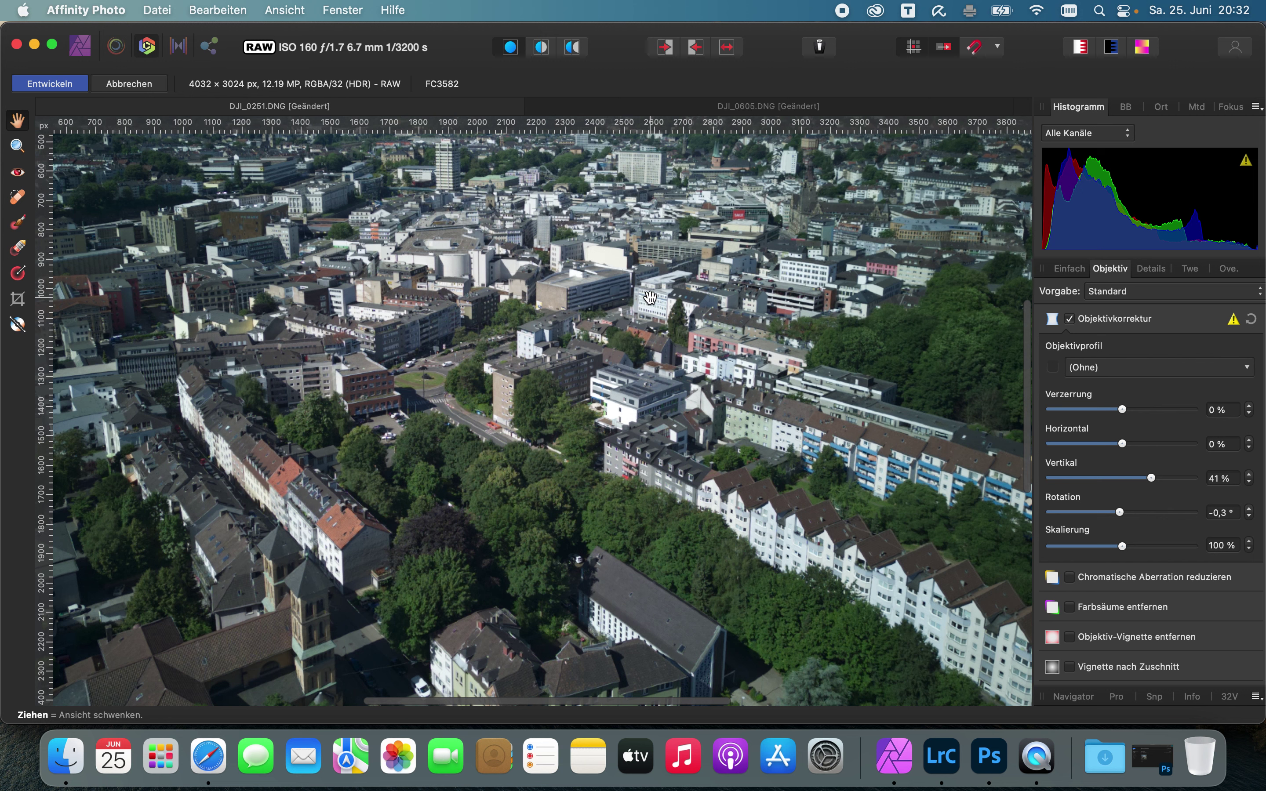
drag(650, 297, 707, 399)
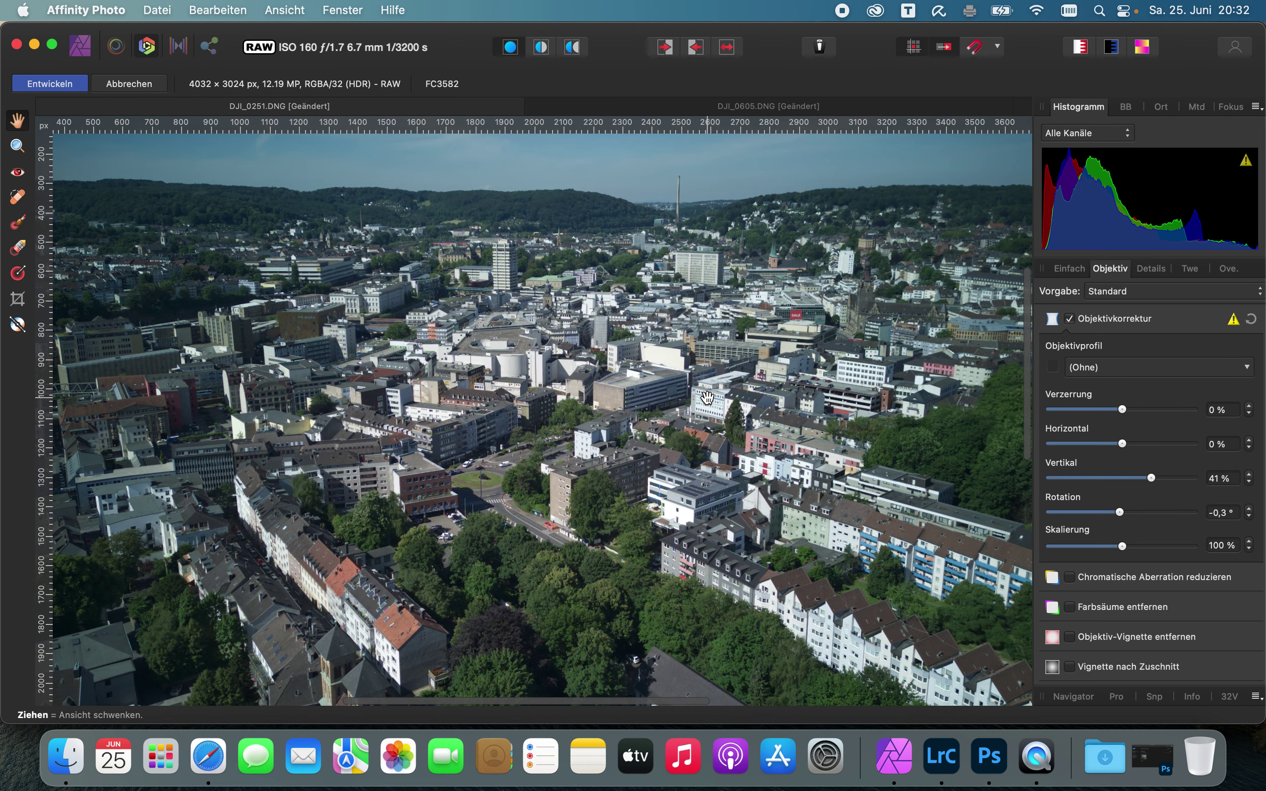